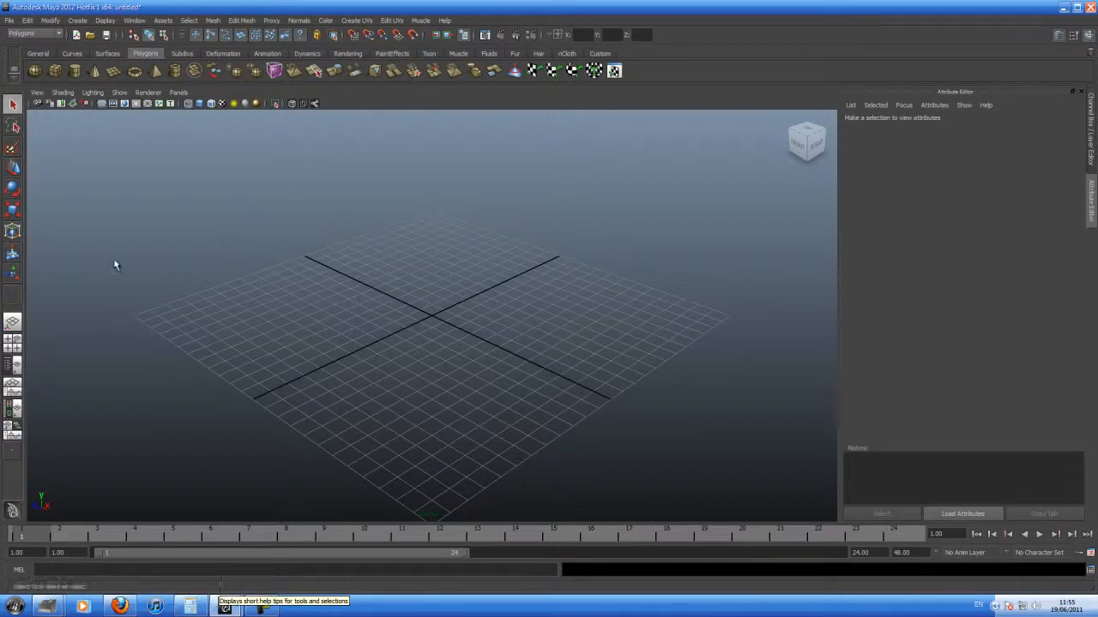
# Step: Open the recent scene file "default vent tut1.mb" containing the four-legged stand
pyautogui.click(9, 20)
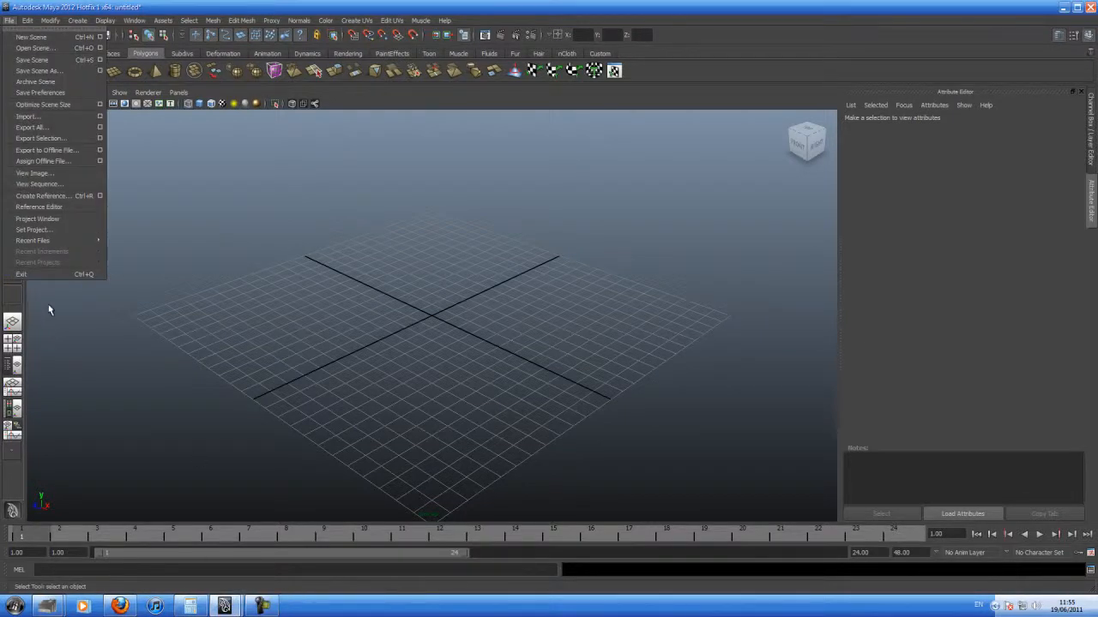
pyautogui.moveTo(49, 240)
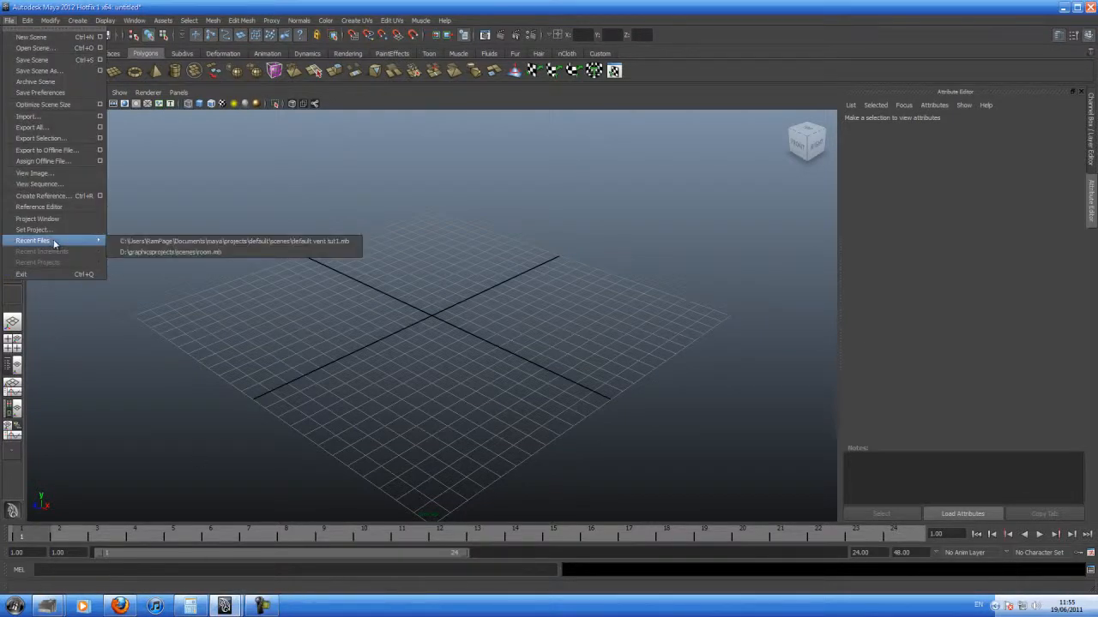
pyautogui.click(169, 242)
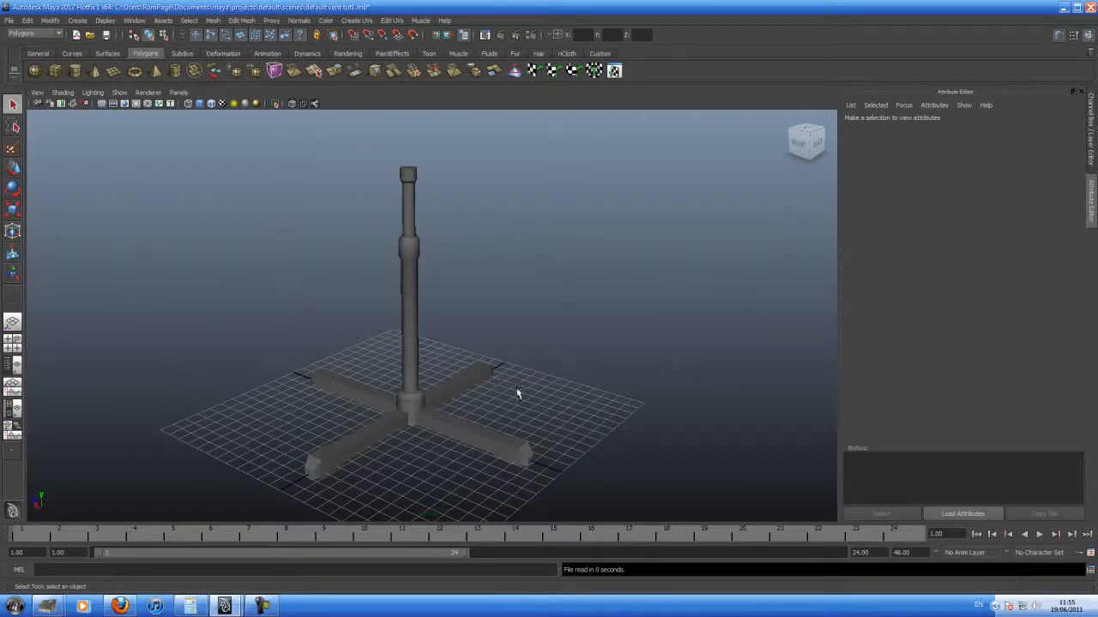
# Step: Create a polygon cube at the grid origin, at the base of the stand
pyautogui.keyDown('alt'); pyautogui.moveTo(521, 393); pyautogui.dragTo(497, 380); pyautogui.keyUp('alt')
pyautogui.keyDown('alt'); pyautogui.moveTo(336, 354); pyautogui.dragTo(346, 380, button='middle'); pyautogui.keyUp('alt')
pyautogui.keyDown('alt'); pyautogui.moveTo(345, 380); pyautogui.dragTo(399, 386, button='right'); pyautogui.keyUp('alt')
pyautogui.keyDown('alt'); pyautogui.moveTo(399, 387); pyautogui.dragTo(455, 380); pyautogui.keyUp('alt')
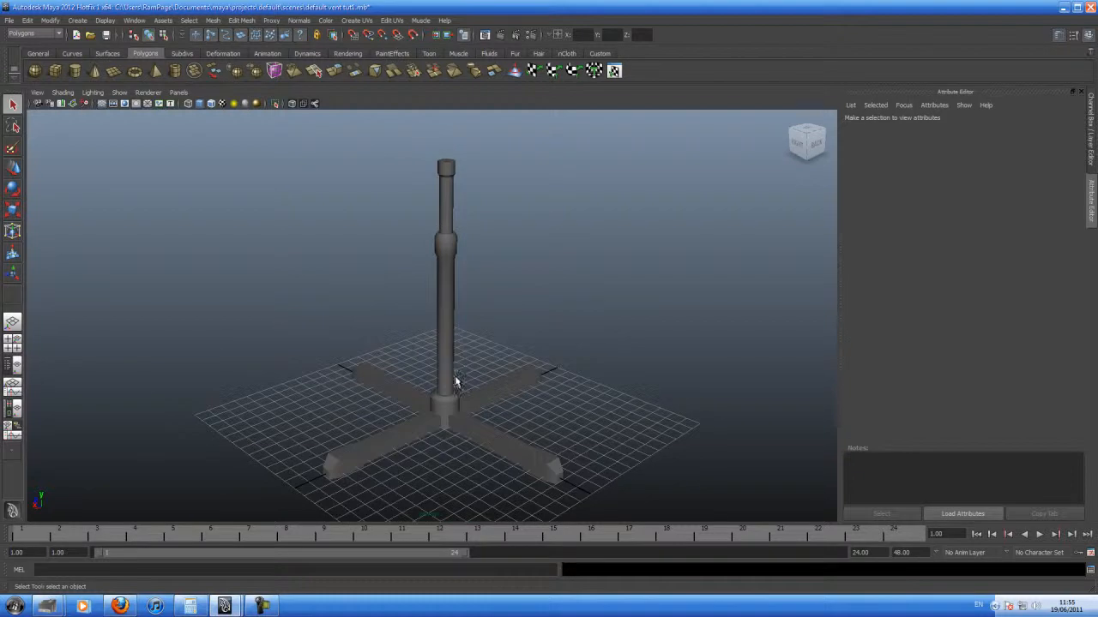
pyautogui.click(58, 74)
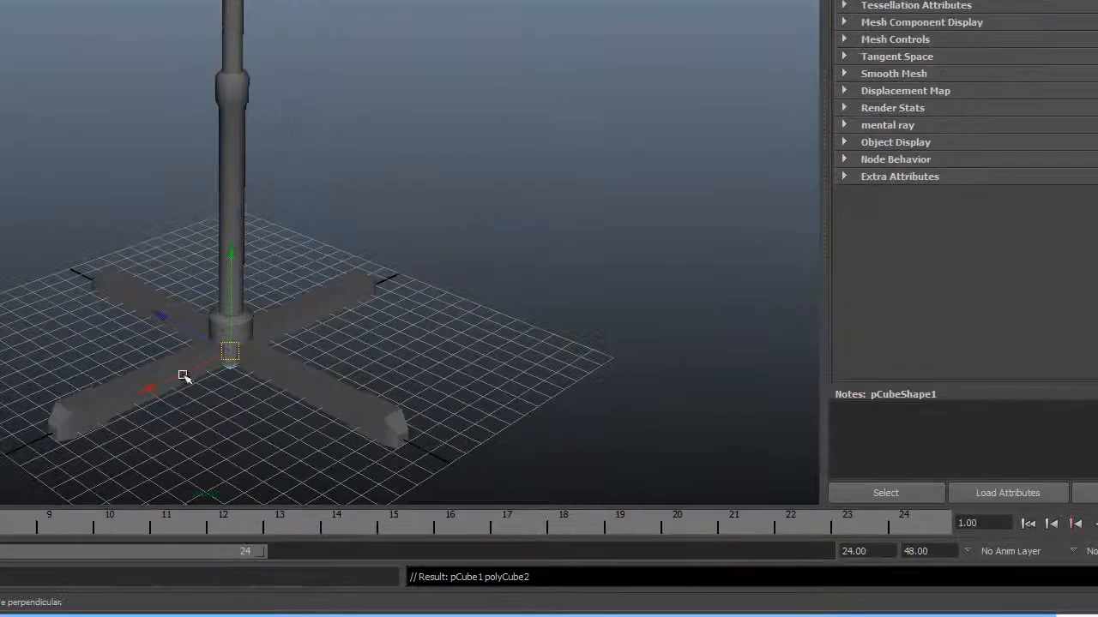
pyautogui.moveTo(183, 375); pyautogui.dragTo(140, 364)
pyautogui.moveTo(145, 297); pyautogui.dragTo(128, 217)
pyautogui.hotkey('ctrl', 'z')
pyautogui.hotkey('ctrl', 'z')
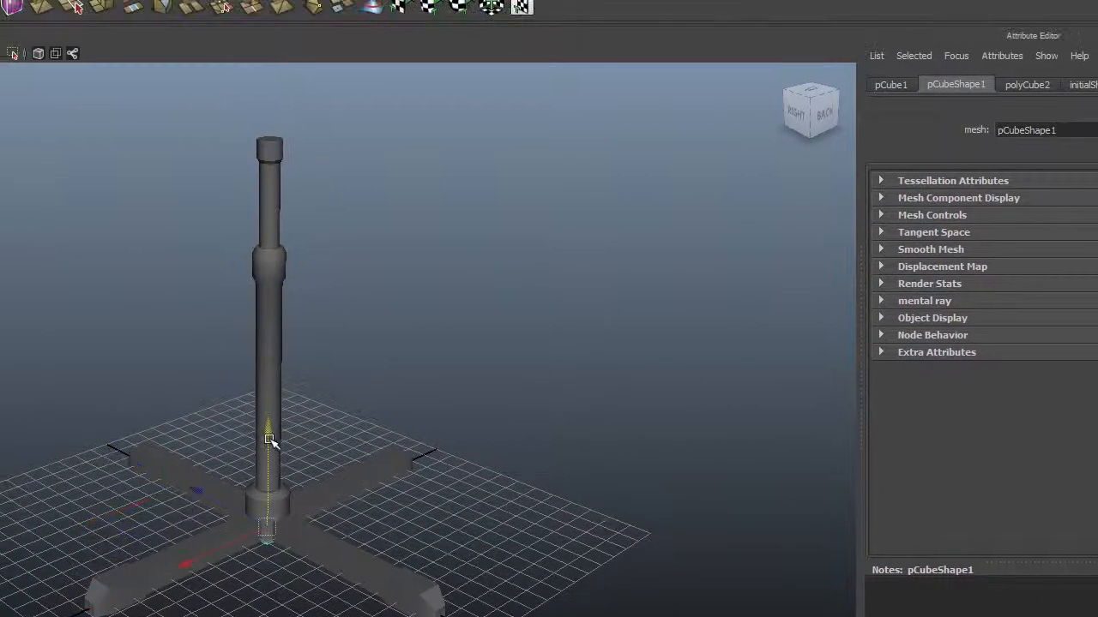
# Step: Move the cube straight up along Y to about 21.4 units, above the top of the stand's pole
pyautogui.moveTo(267, 426); pyautogui.dragTo(264, 59)
pyautogui.keyDown('alt'); pyautogui.moveTo(288, 165); pyautogui.dragTo(276, 343, button='middle'); pyautogui.keyUp('alt')
pyautogui.moveTo(262, 255); pyautogui.dragTo(263, 169)
pyautogui.keyDown('alt'); pyautogui.moveTo(257, 338); pyautogui.dragTo(371, 338, button='right'); pyautogui.keyUp('alt')
pyautogui.keyDown('alt'); pyautogui.moveTo(364, 324); pyautogui.dragTo(352, 486, button='middle'); pyautogui.keyUp('alt')
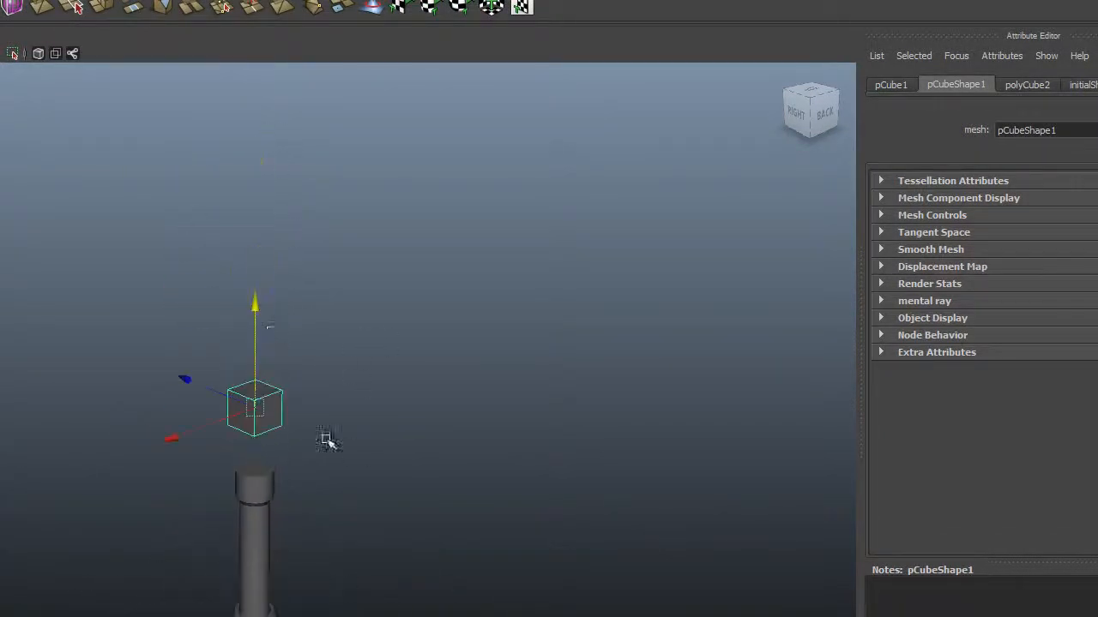
pyautogui.moveTo(264, 311); pyautogui.dragTo(255, 216)
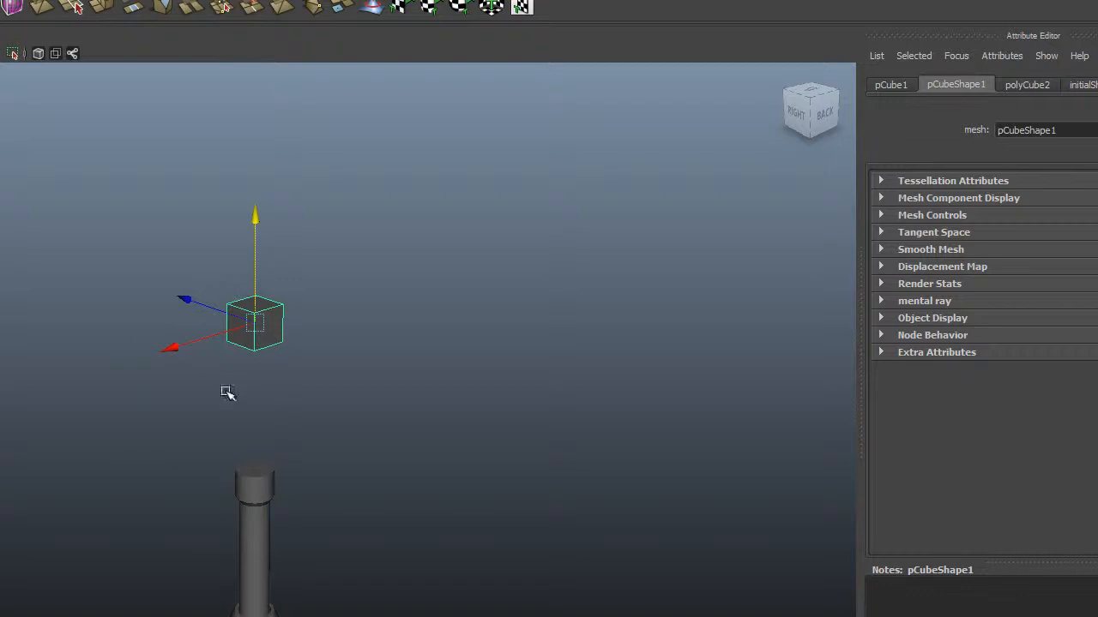
# Step: Scale the cube along Y to about 7.18, making a tall narrow block whose lower end sits just above the pole
pyautogui.keyDown('alt'); pyautogui.moveTo(202, 389); pyautogui.dragTo(470, 432, button='right'); pyautogui.keyUp('alt')
pyautogui.keyDown('alt'); pyautogui.moveTo(319, 343); pyautogui.dragTo(385, 475, button='middle'); pyautogui.keyUp('alt')
pyautogui.keyDown('alt'); pyautogui.moveTo(297, 403); pyautogui.dragTo(343, 425, button='right'); pyautogui.keyUp('alt')
pyautogui.keyDown('alt'); pyautogui.moveTo(396, 423); pyautogui.dragTo(296, 438, button='middle'); pyautogui.keyUp('alt')
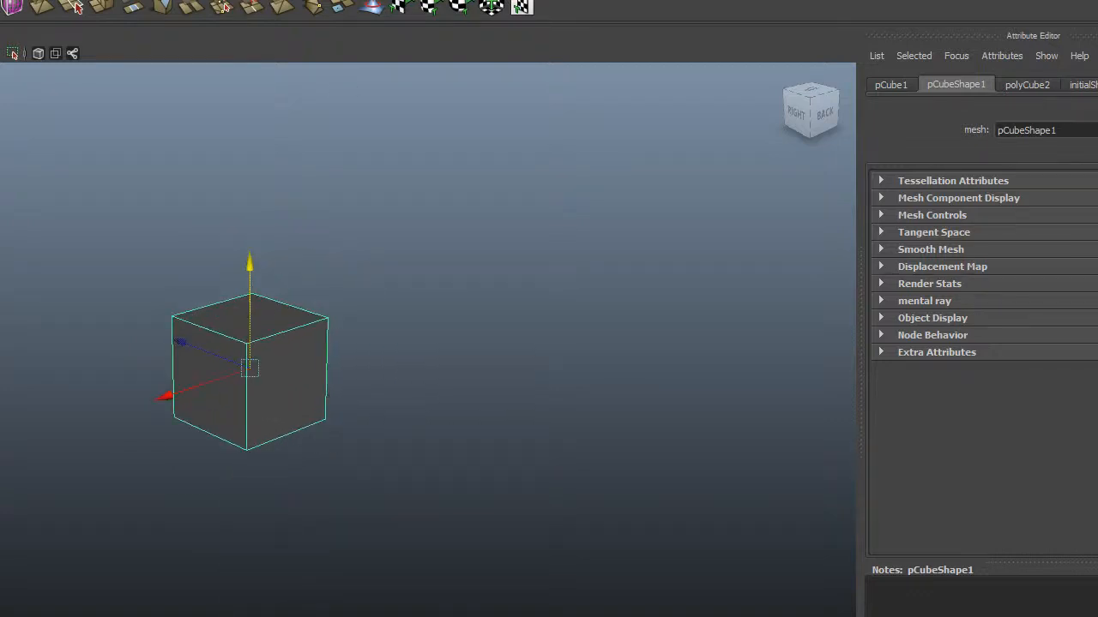
pyautogui.press('r')
pyautogui.moveTo(255, 219)
pyautogui.mouseDown()
pyautogui.moveTo(248, 245)
pyautogui.moveTo(255, 223)
pyautogui.moveTo(248, 234)
pyautogui.mouseUp()
pyautogui.moveTo(253, 181); pyautogui.dragTo(246, 195)
pyautogui.keyDown('alt'); pyautogui.moveTo(384, 343); pyautogui.dragTo(69, 323, button='right'); pyautogui.keyUp('alt')
pyautogui.keyDown('alt'); pyautogui.moveTo(95, 330); pyautogui.dragTo(223, 358); pyautogui.keyUp('alt')
pyautogui.keyDown('alt'); pyautogui.moveTo(315, 393); pyautogui.dragTo(159, 392, button='middle'); pyautogui.keyUp('alt')
pyautogui.keyDown('alt'); pyautogui.moveTo(172, 394); pyautogui.dragTo(210, 397); pyautogui.keyUp('alt')
pyautogui.moveTo(292, 117); pyautogui.dragTo(292, 100)
pyautogui.keyDown('alt'); pyautogui.moveTo(408, 194); pyautogui.dragTo(217, 218, button='right'); pyautogui.keyUp('alt')
pyautogui.keyDown('alt'); pyautogui.moveTo(218, 218); pyautogui.dragTo(216, 273, button='middle'); pyautogui.keyUp('alt')
pyautogui.moveTo(269, 168); pyautogui.dragTo(274, 157)
pyautogui.keyDown('alt'); pyautogui.moveTo(286, 272); pyautogui.dragTo(69, 318); pyautogui.keyUp('alt')
pyautogui.keyDown('alt'); pyautogui.moveTo(69, 319); pyautogui.dragTo(314, 329, button='right'); pyautogui.keyUp('alt')
pyautogui.keyDown('alt'); pyautogui.moveTo(314, 329); pyautogui.dragTo(373, 393, button='middle'); pyautogui.keyUp('alt')
pyautogui.keyDown('alt'); pyautogui.moveTo(347, 349); pyautogui.dragTo(282, 365, button='right'); pyautogui.keyUp('alt')
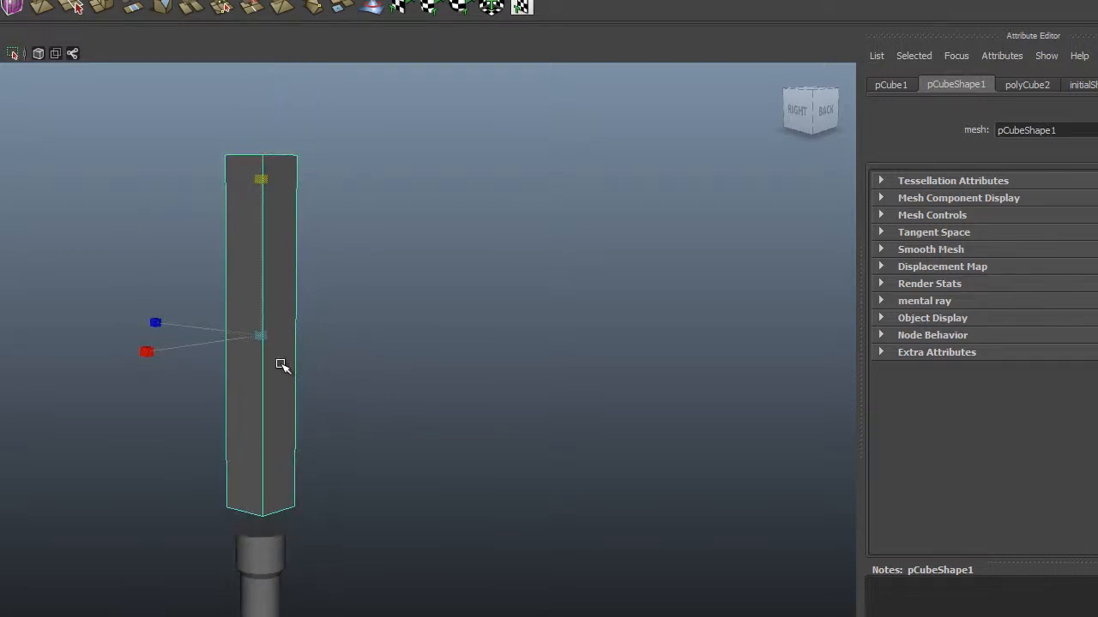
# Step: Set the tall block's height subdivisions to 7
pyautogui.keyDown('alt'); pyautogui.moveTo(145, 412); pyautogui.dragTo(262, 424, button='right'); pyautogui.keyUp('alt')
pyautogui.keyDown('alt'); pyautogui.moveTo(261, 424); pyautogui.dragTo(318, 402); pyautogui.keyUp('alt')
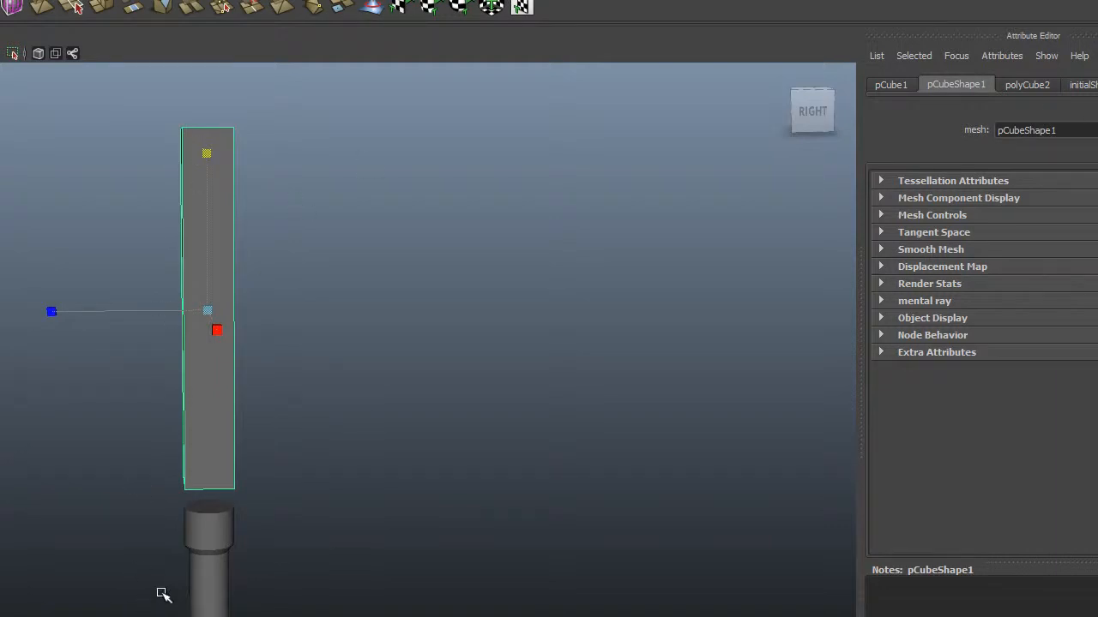
pyautogui.click(1029, 83)
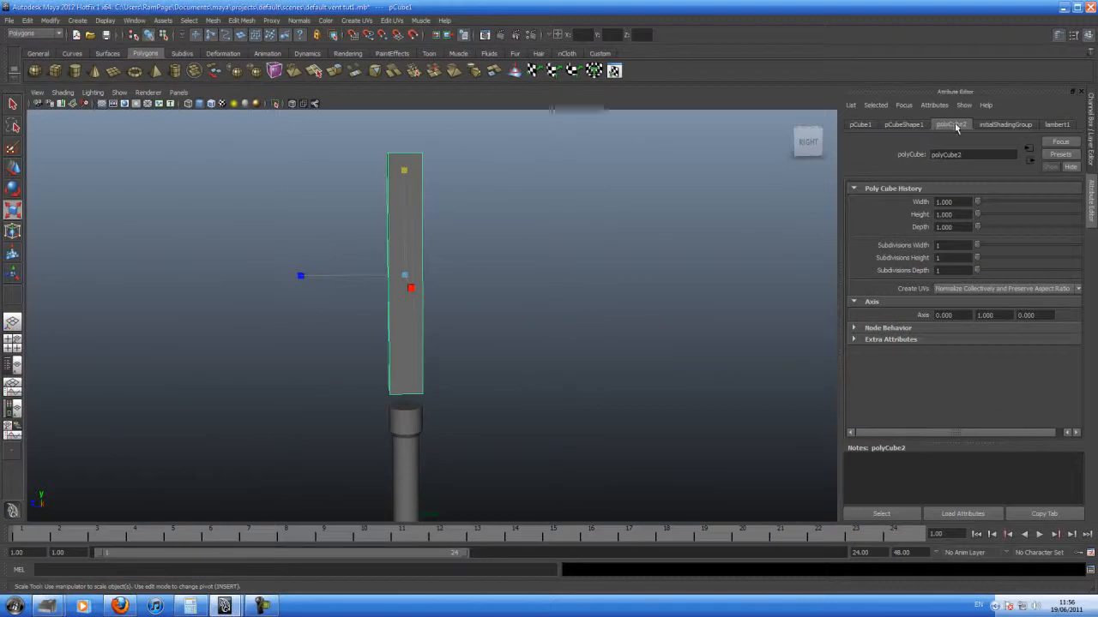
pyautogui.click(988, 259)
pyautogui.keyDown('alt'); pyautogui.moveTo(424, 243); pyautogui.dragTo(452, 291); pyautogui.keyUp('alt')
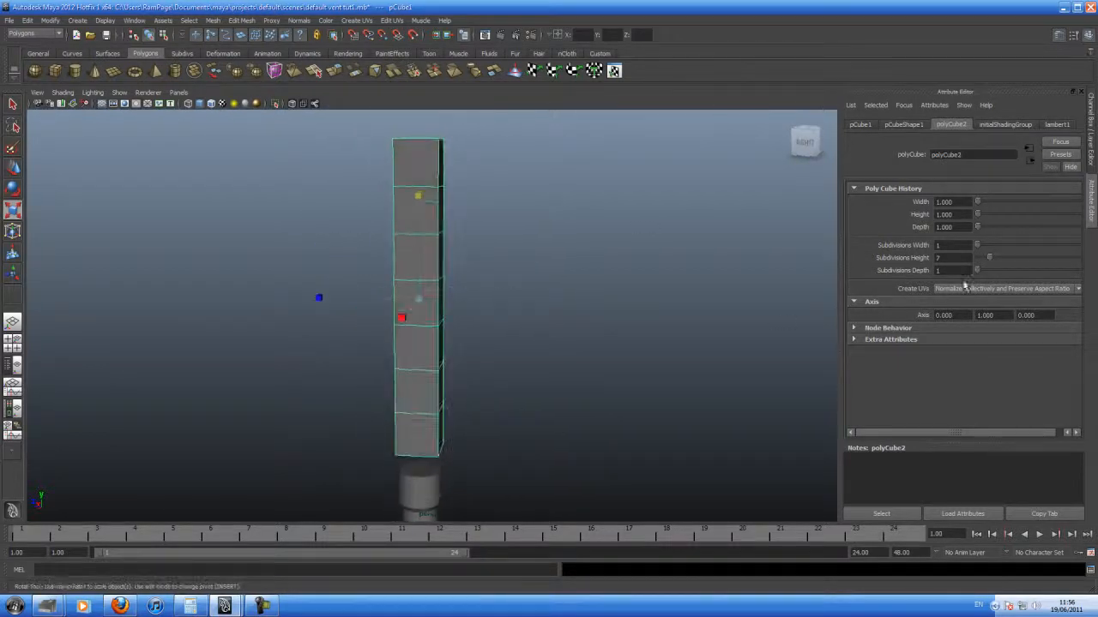
pyautogui.keyDown('alt'); pyautogui.moveTo(500, 334); pyautogui.dragTo(472, 343); pyautogui.keyUp('alt')
pyautogui.press('r')
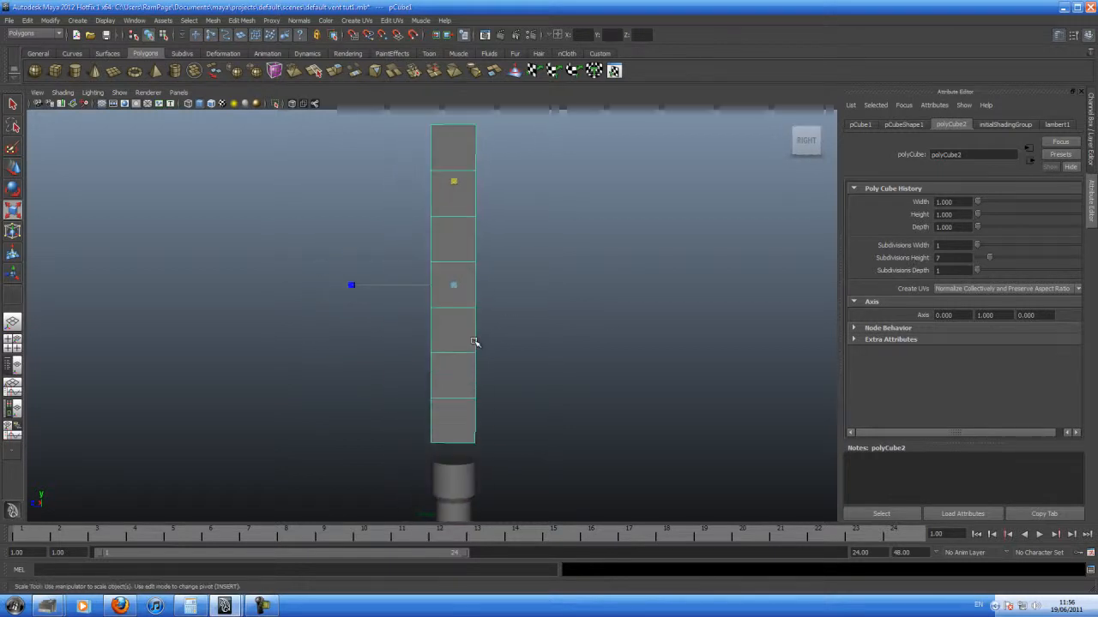
# Step: Show the block's vertices and turn the view to face the model straight from the back
pyautogui.click(420, 298)
pyautogui.keyDown('alt'); pyautogui.moveTo(421, 299); pyautogui.dragTo(414, 330); pyautogui.keyUp('alt')
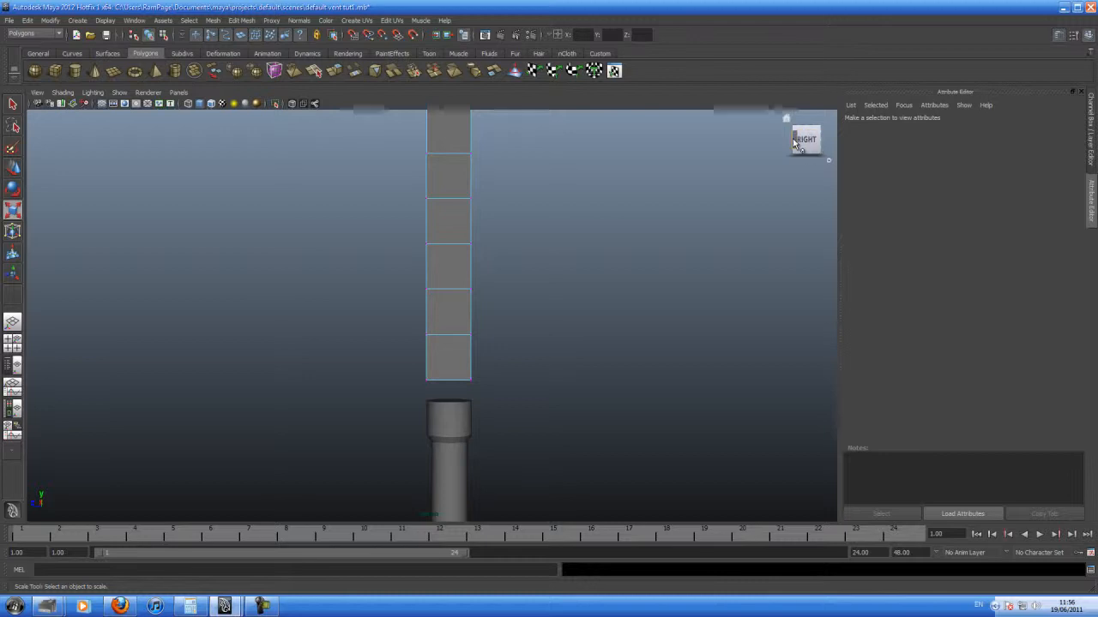
pyautogui.click(794, 143)
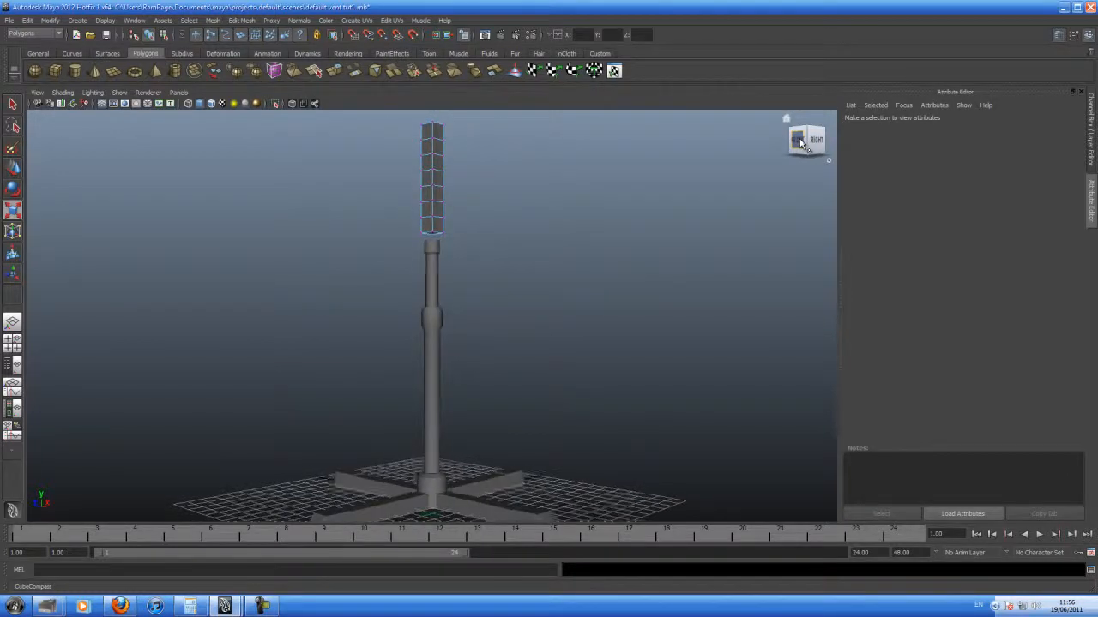
pyautogui.click(801, 143)
pyautogui.click(793, 142)
pyautogui.click(795, 142)
pyautogui.click(794, 140)
pyautogui.click(796, 141)
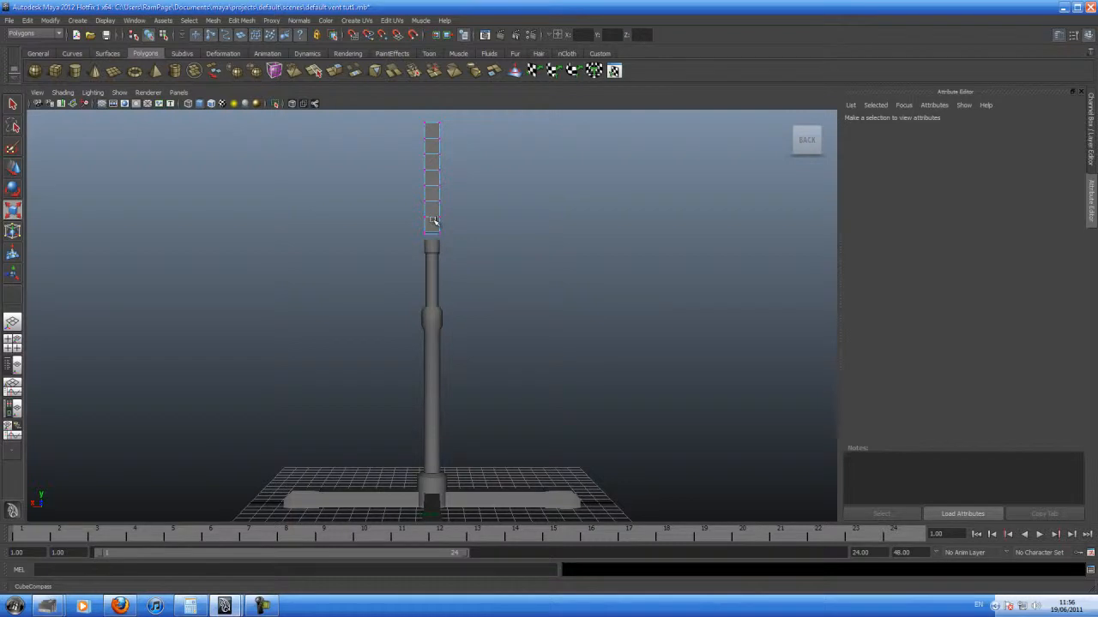
# Step: Save the scene and reselect the segmented block in object mode
pyautogui.hotkey('ctrl', 'a')
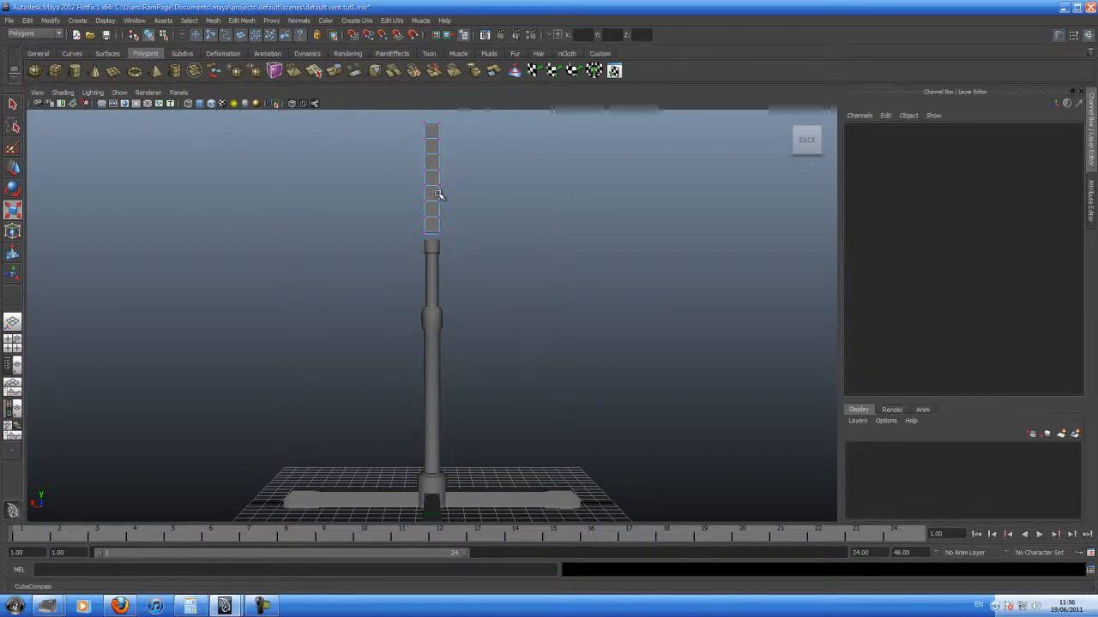
pyautogui.hotkey('ctrl', 's')
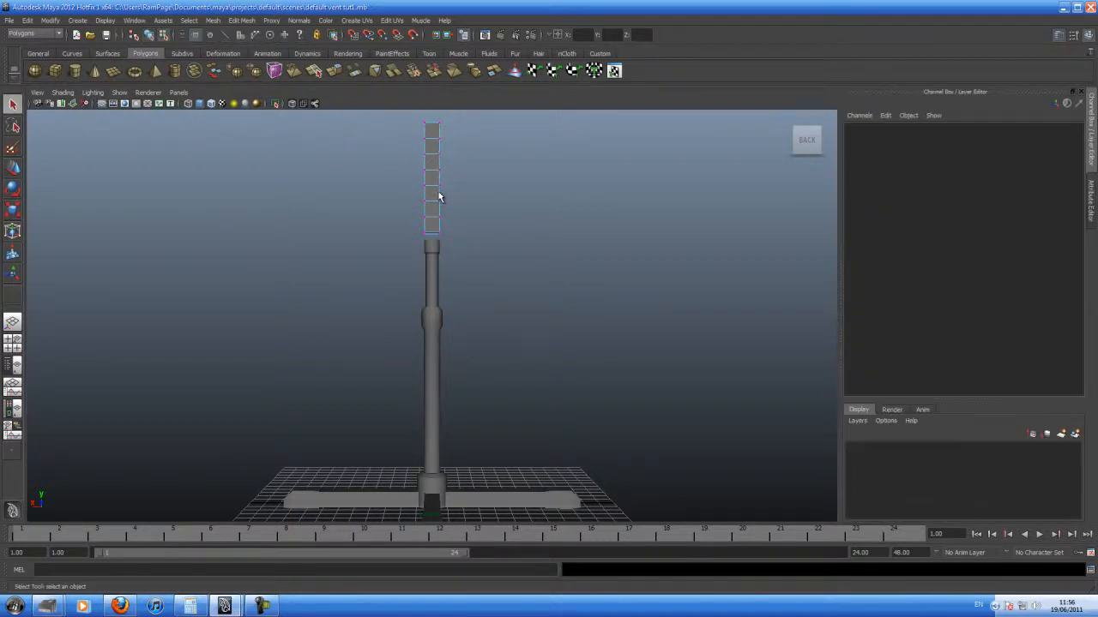
pyautogui.click(439, 197)
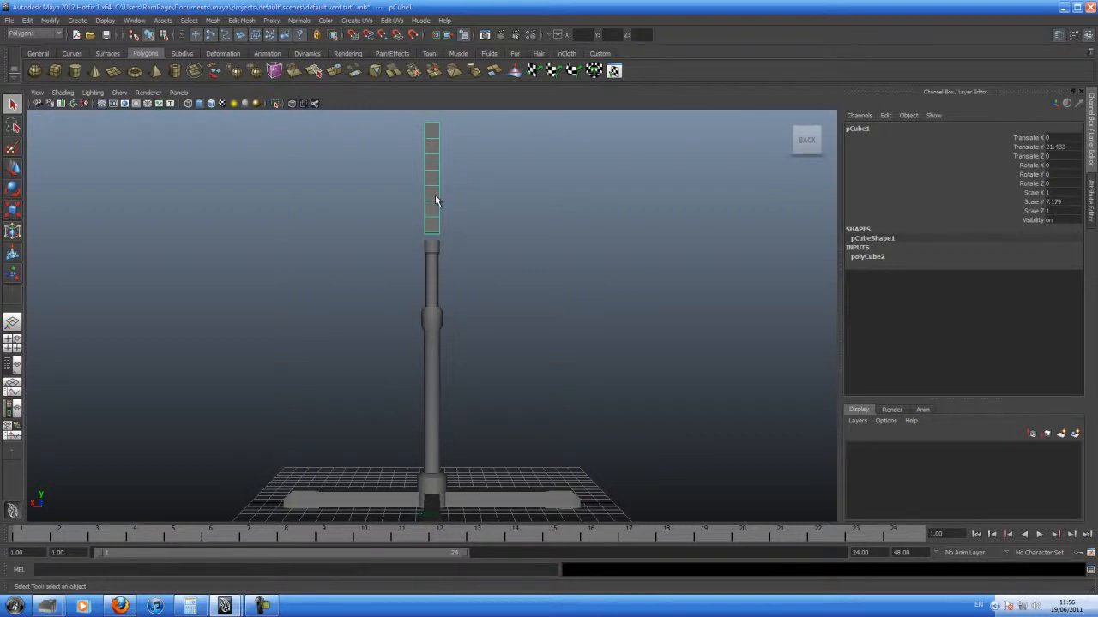
pyautogui.hotkey('ctrl', 'a')
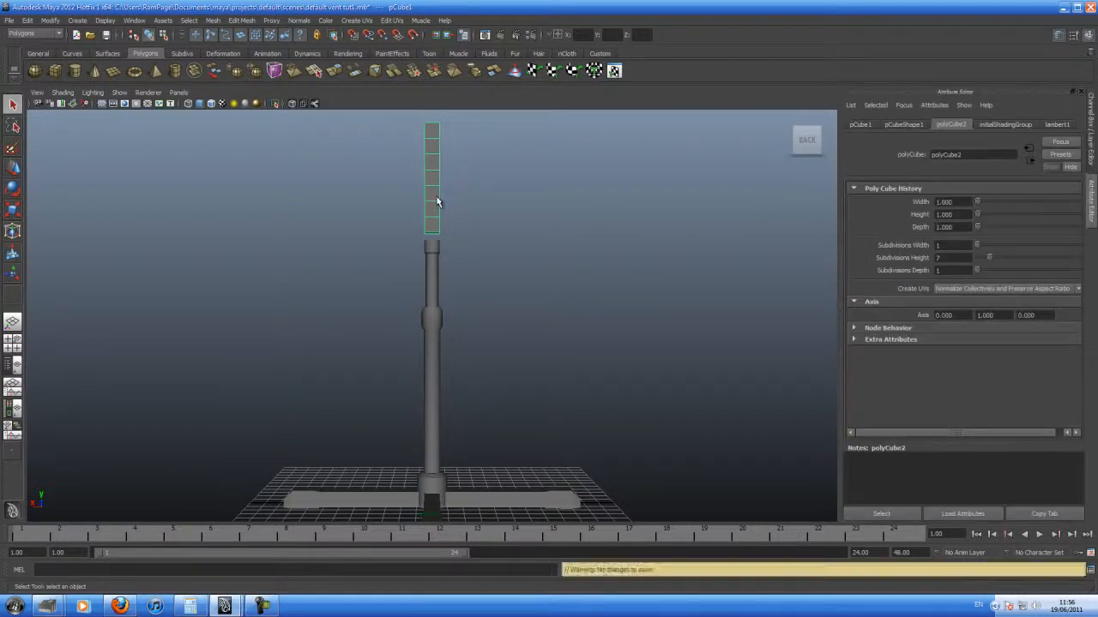
pyautogui.click(482, 205)
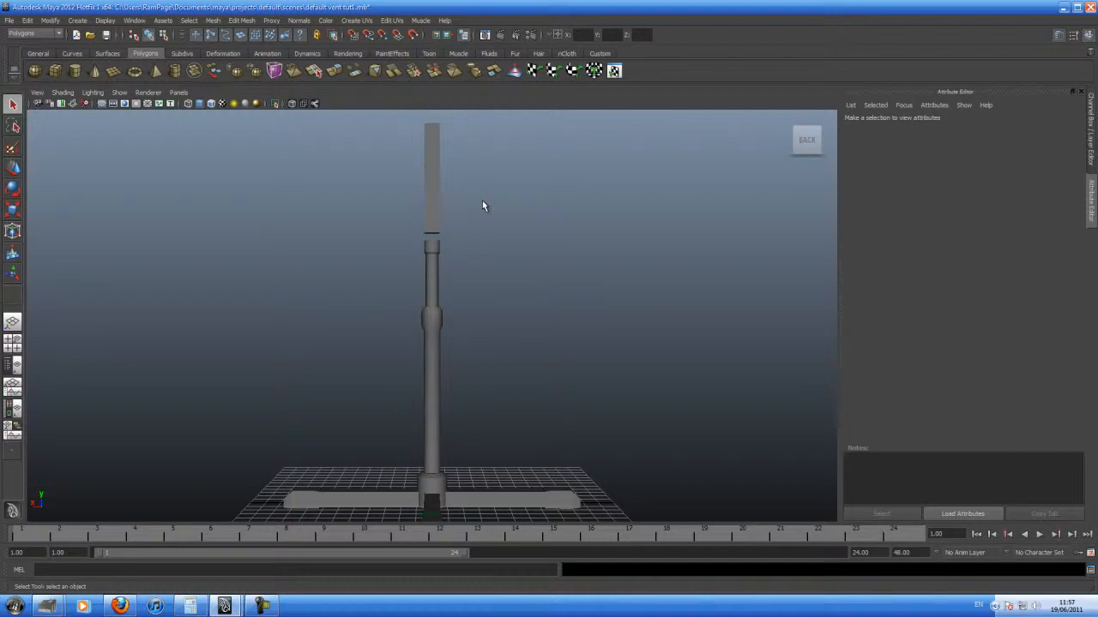
pyautogui.click(433, 202)
pyautogui.click(418, 198)
pyautogui.click(432, 204)
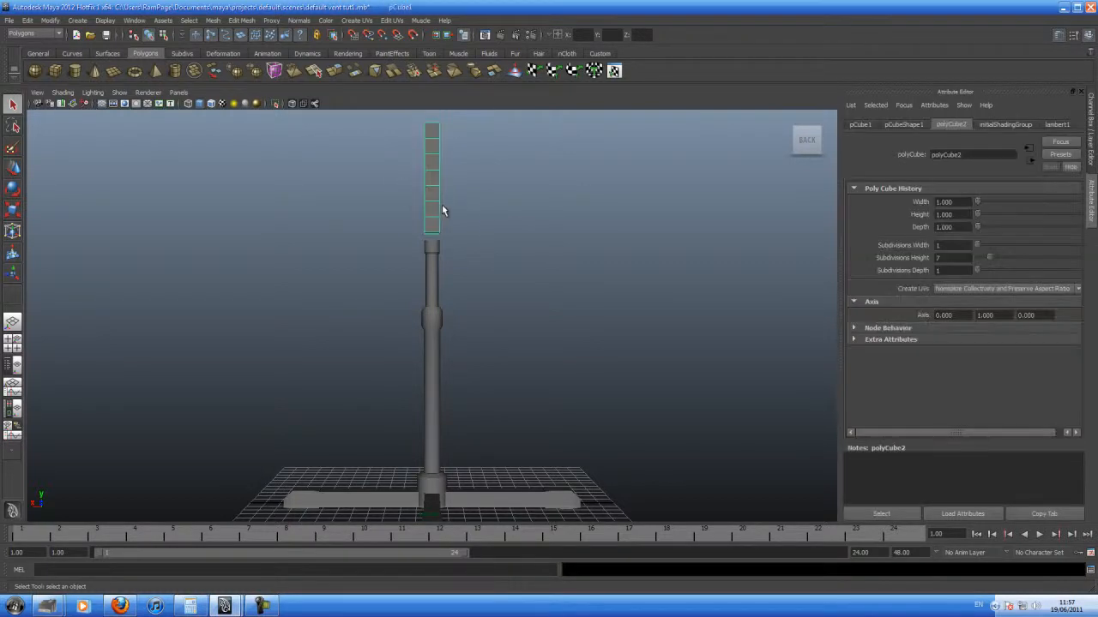
pyautogui.hotkey('ctrl', 's')
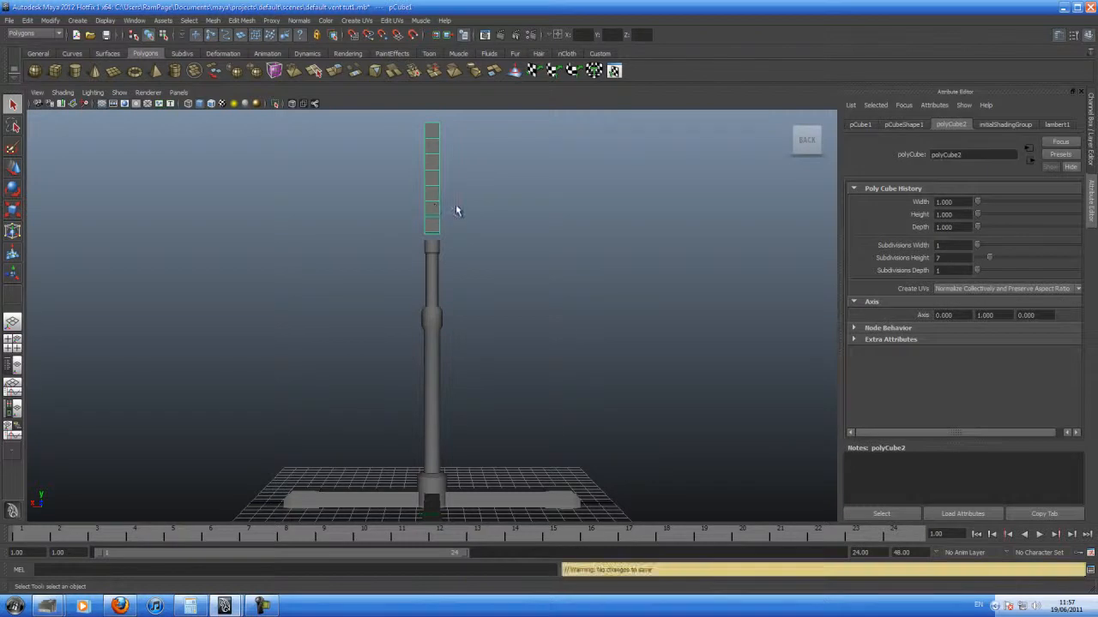
# Step: Switch the block to vertex editing in the back view and widen the first vertex row above its lower end along X
pyautogui.keyDown('alt'); pyautogui.moveTo(457, 210); pyautogui.dragTo(455, 218); pyautogui.keyUp('alt')
pyautogui.keyDown('alt'); pyautogui.moveTo(455, 218); pyautogui.dragTo(459, 233, button='right'); pyautogui.keyUp('alt')
pyautogui.keyDown('alt'); pyautogui.moveTo(459, 233); pyautogui.dragTo(483, 340, button='middle'); pyautogui.keyUp('alt')
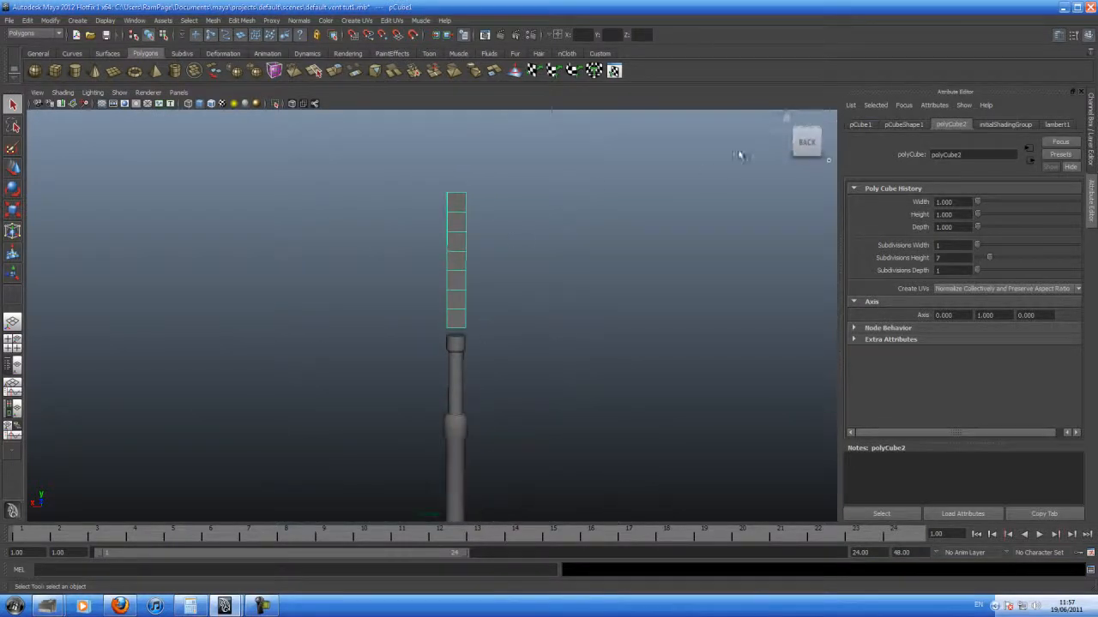
pyautogui.click(806, 141)
pyautogui.keyDown('alt'); pyautogui.moveTo(701, 291); pyautogui.dragTo(418, 291, button='right'); pyautogui.keyUp('alt')
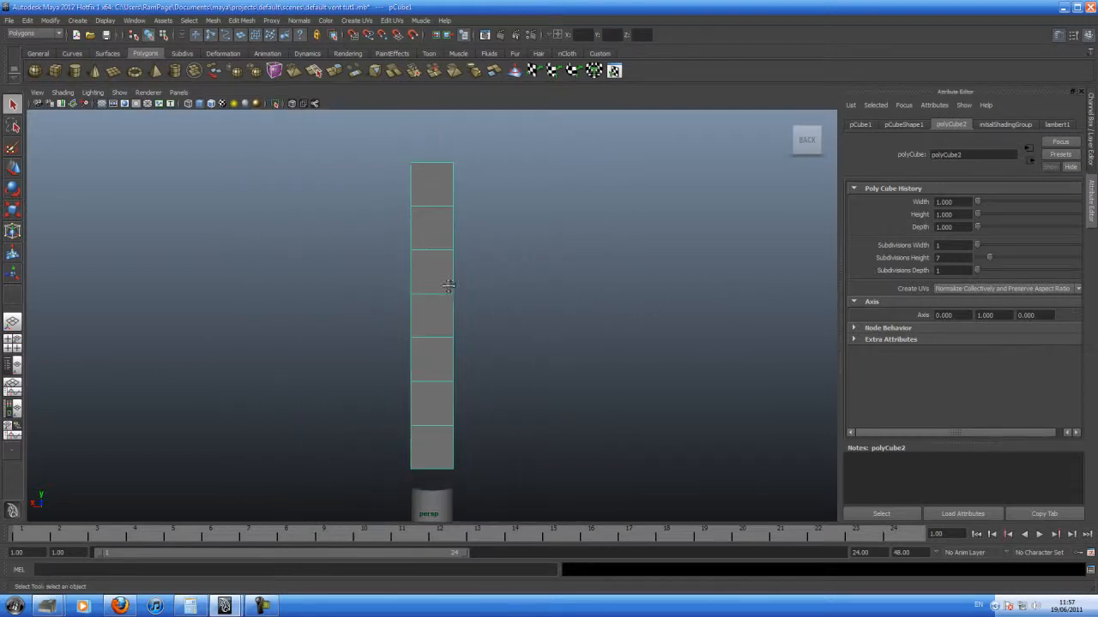
pyautogui.keyDown('alt'); pyautogui.moveTo(448, 290); pyautogui.dragTo(448, 269, button='middle'); pyautogui.keyUp('alt')
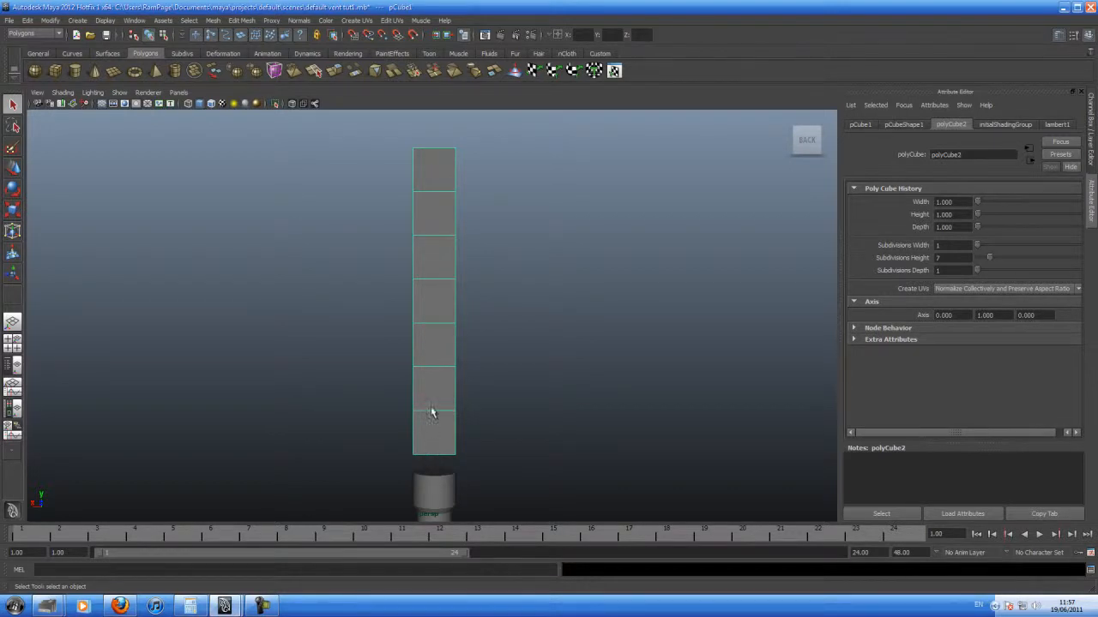
pyautogui.click(388, 381)
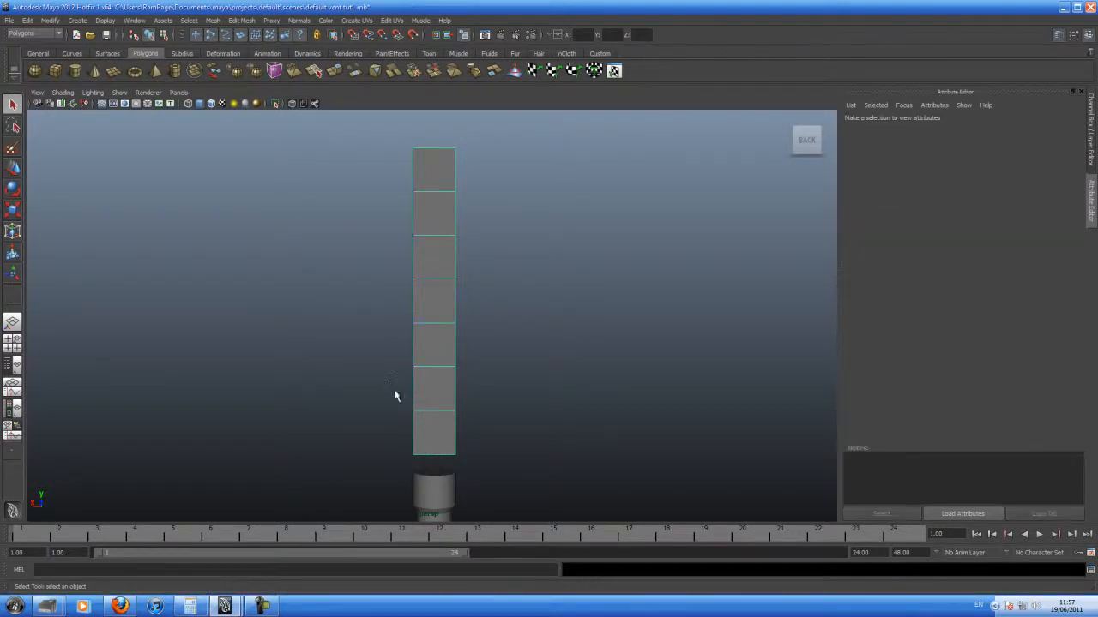
pyautogui.keyDown('alt'); pyautogui.moveTo(408, 396); pyautogui.dragTo(404, 355, button='middle'); pyautogui.keyUp('alt')
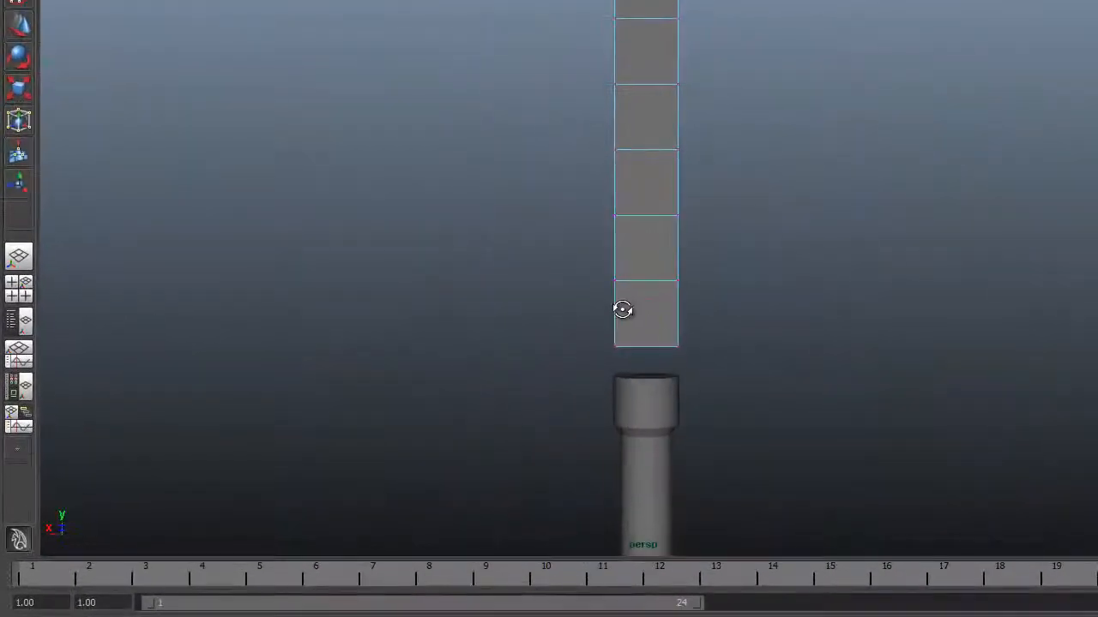
pyautogui.moveTo(514, 254); pyautogui.dragTo(866, 303)
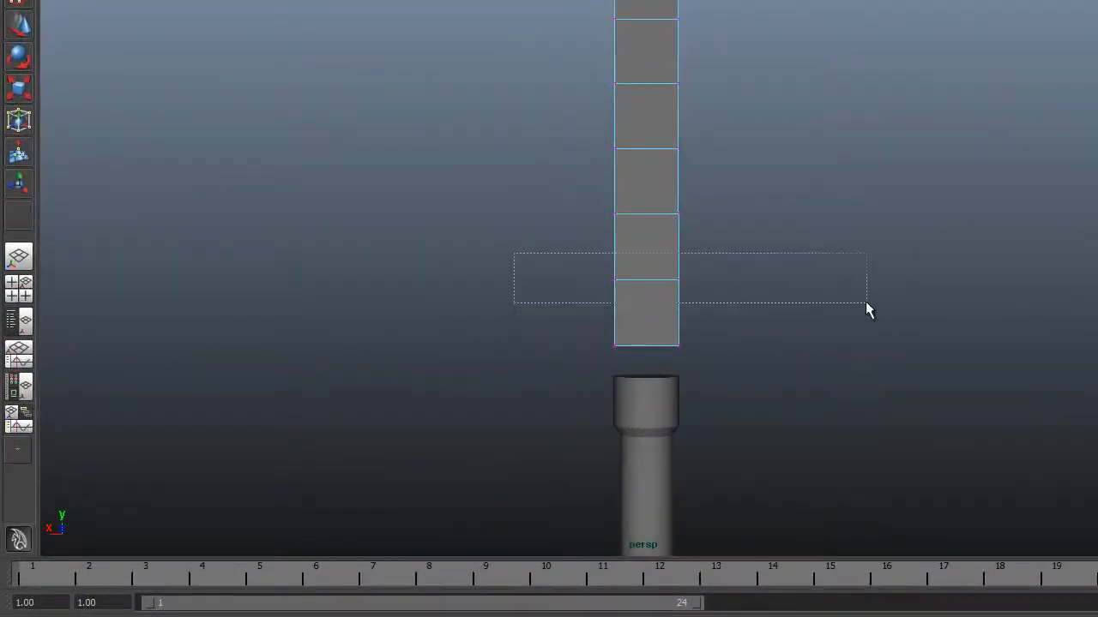
pyautogui.click(20, 91)
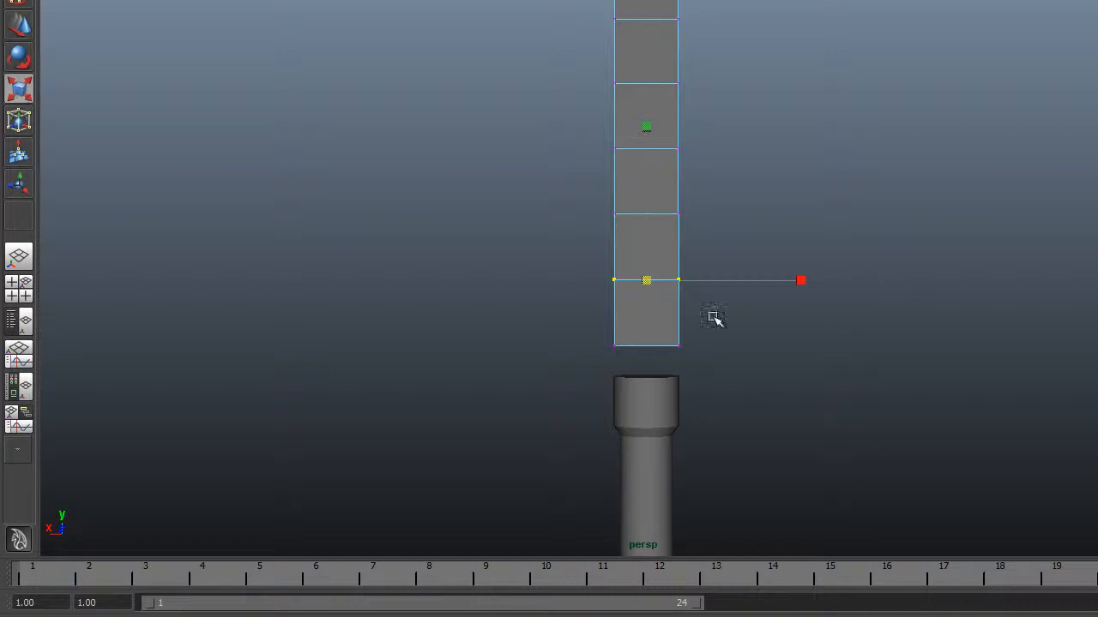
pyautogui.moveTo(803, 283); pyautogui.dragTo(900, 284)
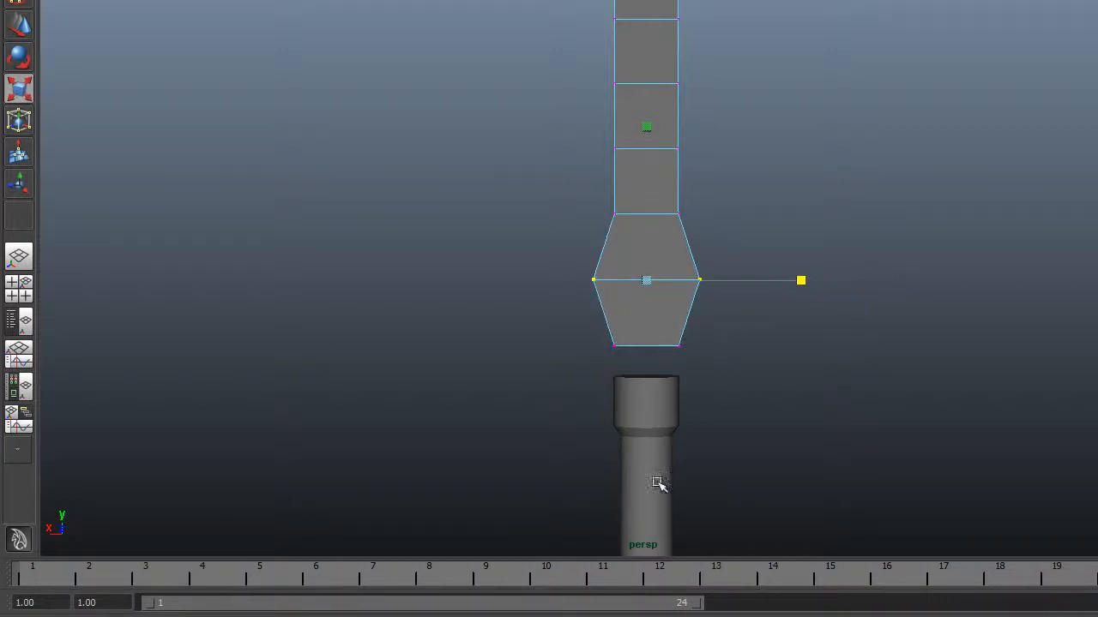
# Step: Scale the second, third and fourth vertex rows above the block's lower end along X, making each wider than the row beneath
pyautogui.moveTo(647, 212); pyautogui.dragTo(924, 220)
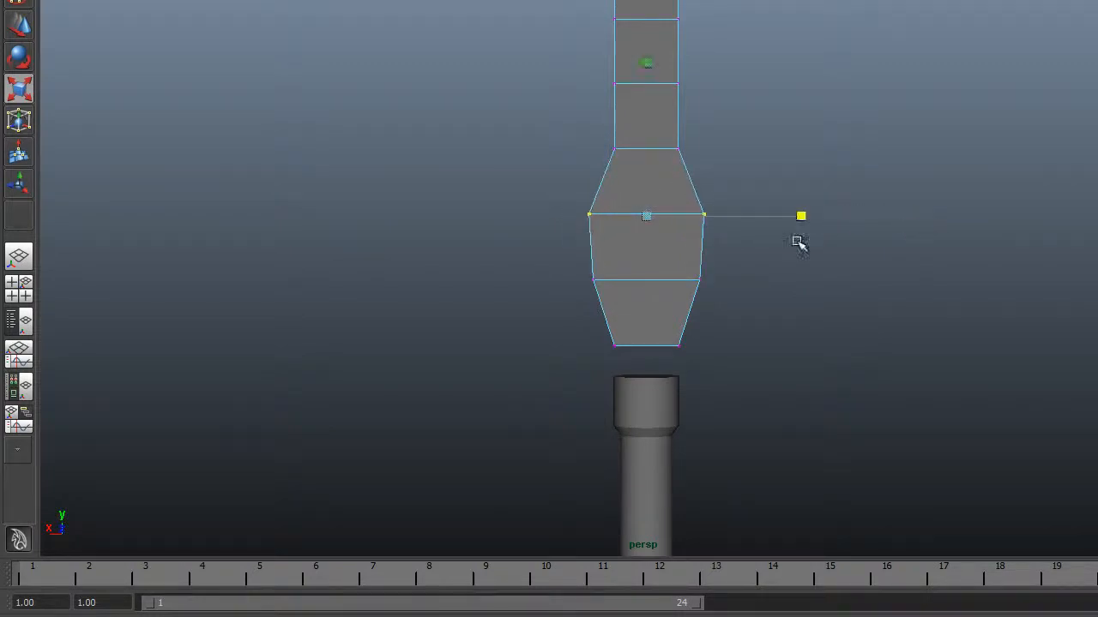
pyautogui.press('Up')
pyautogui.moveTo(800, 152); pyautogui.dragTo(939, 154)
pyautogui.keyDown('alt'); pyautogui.moveTo(584, 94); pyautogui.dragTo(579, 79); pyautogui.keyUp('alt')
pyautogui.press('Up')
pyautogui.moveTo(799, 88); pyautogui.dragTo(1037, 104)
# Step: Widen the fifth and sixth vertex rows along X, leaving the block's uppermost row narrow
pyautogui.keyDown('alt'); pyautogui.moveTo(694, 47); pyautogui.dragTo(691, 184, button='middle'); pyautogui.keyUp('alt')
pyautogui.press('Up')
pyautogui.moveTo(792, 151); pyautogui.dragTo(1006, 152)
pyautogui.press('Up')
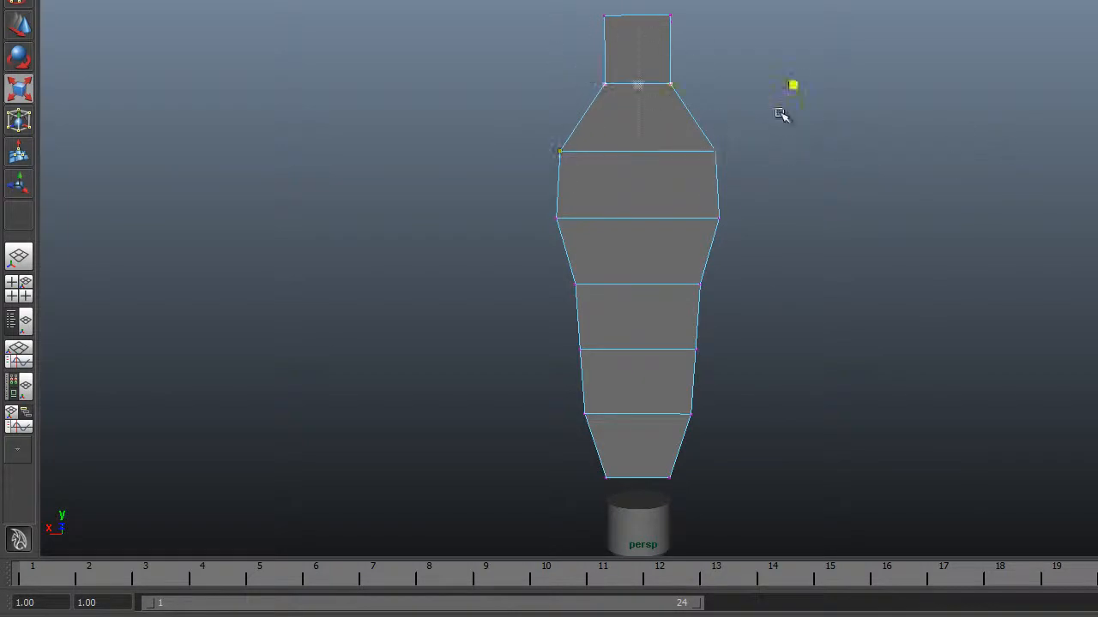
pyautogui.moveTo(792, 82); pyautogui.dragTo(909, 85)
pyautogui.keyDown('alt'); pyautogui.moveTo(845, 155); pyautogui.dragTo(691, 173); pyautogui.keyUp('alt')
pyautogui.keyDown('alt'); pyautogui.moveTo(691, 173); pyautogui.dragTo(167, 498, button='right'); pyautogui.keyUp('alt')
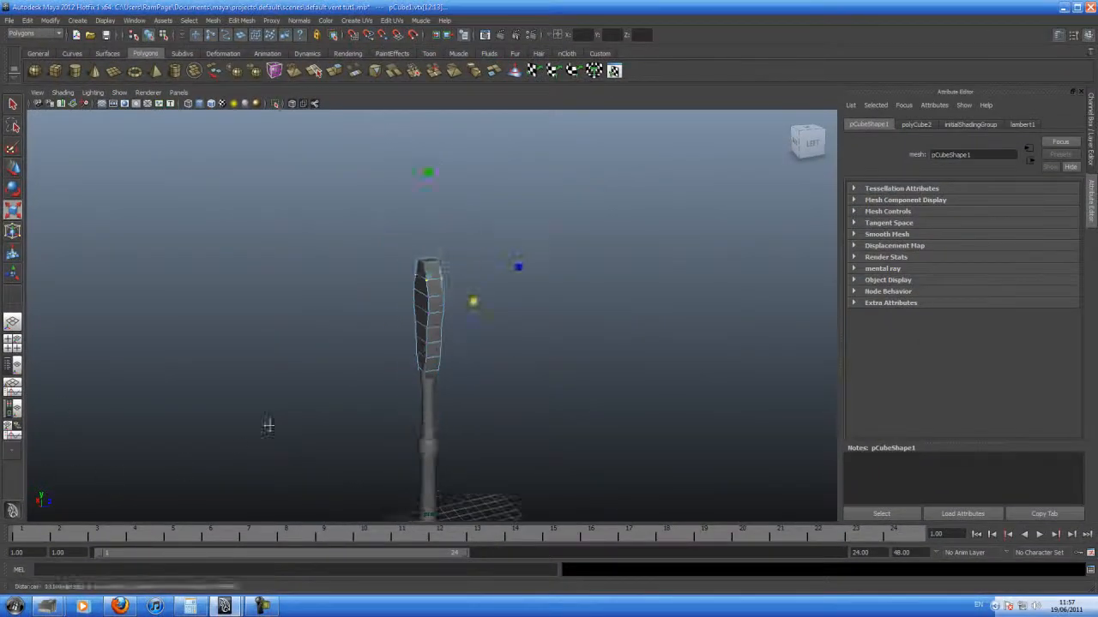
# Step: Select all seven faces on the block's back side, from its upper end to its lower end
pyautogui.keyDown('alt'); pyautogui.moveTo(268, 424); pyautogui.dragTo(309, 323); pyautogui.keyUp('alt')
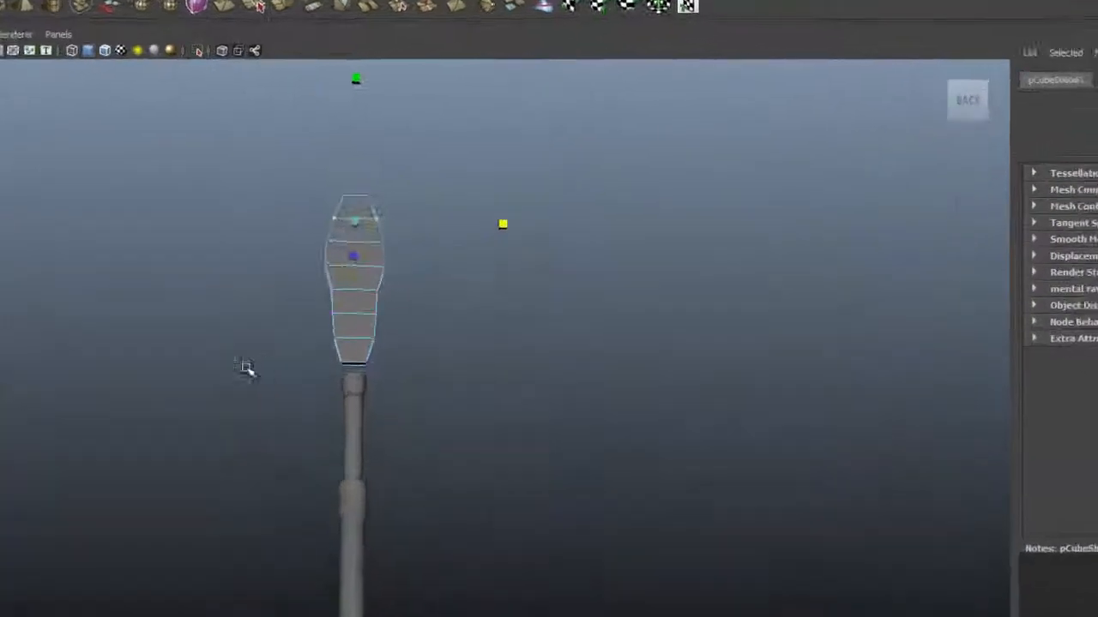
pyautogui.keyDown('alt'); pyautogui.moveTo(246, 367); pyautogui.dragTo(223, 478, button='right'); pyautogui.keyUp('alt')
pyautogui.keyDown('alt'); pyautogui.moveTo(417, 497); pyautogui.dragTo(423, 471, button='middle'); pyautogui.keyUp('alt')
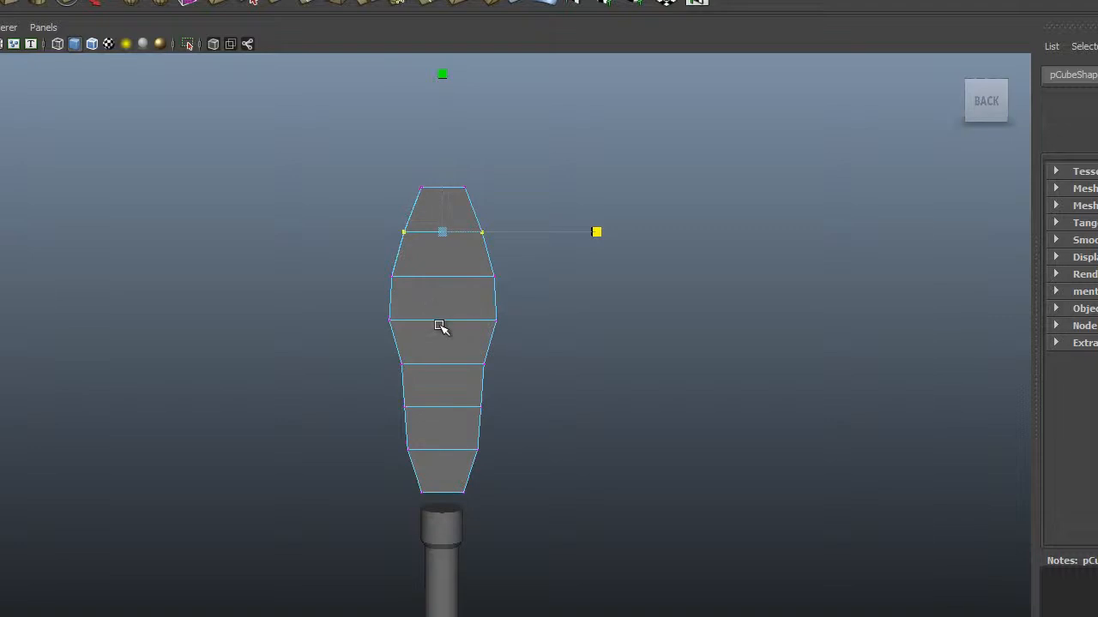
pyautogui.click(452, 214)
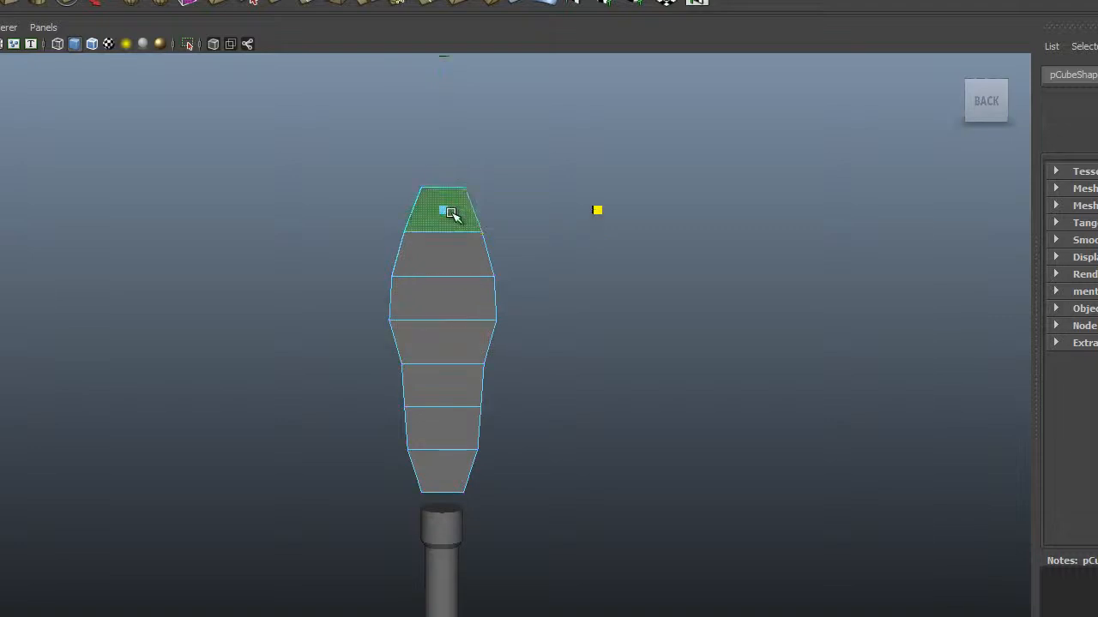
pyautogui.keyDown('shift'); pyautogui.click(454, 254); pyautogui.keyUp('shift')
pyautogui.keyDown('shift'); pyautogui.click(453, 308); pyautogui.keyUp('shift')
pyautogui.keyDown('shift'); pyautogui.click(439, 343); pyautogui.keyUp('shift')
pyautogui.keyDown('shift'); pyautogui.click(441, 386); pyautogui.keyUp('shift')
pyautogui.keyDown('shift'); pyautogui.click(441, 429); pyautogui.keyUp('shift')
pyautogui.keyDown('shift'); pyautogui.click(435, 471); pyautogui.keyUp('shift')
# Step: Extrude the selected back faces slightly outward and scale the extrusion inward to bevel the block's back side
pyautogui.keyDown('alt'); pyautogui.moveTo(481, 348); pyautogui.dragTo(441, 332); pyautogui.keyUp('alt')
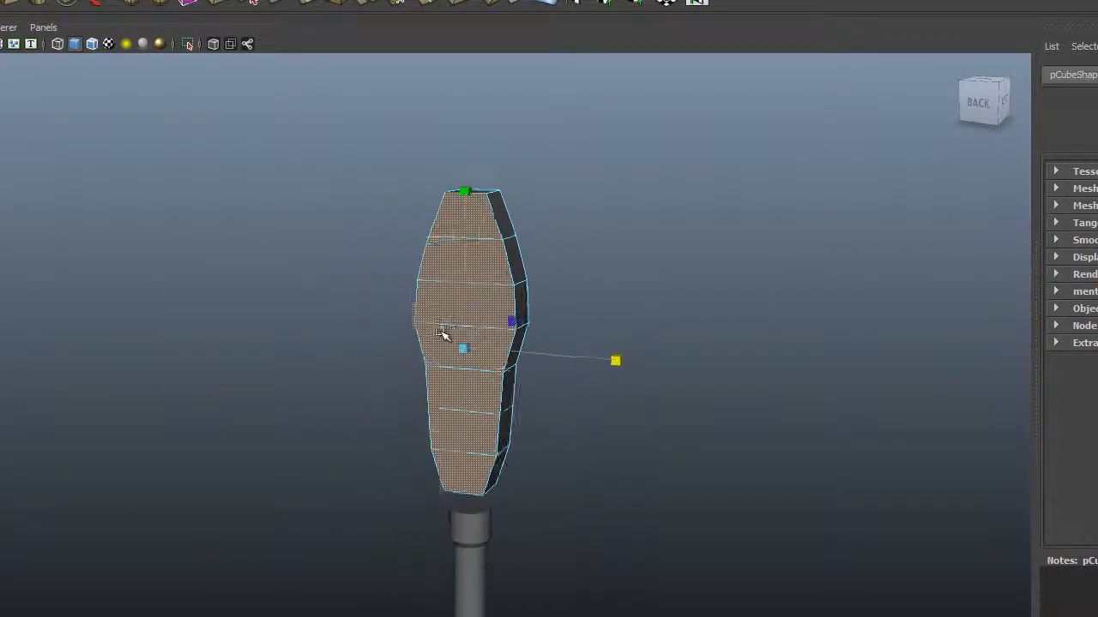
pyautogui.keyDown('alt'); pyautogui.moveTo(370, 338); pyautogui.dragTo(580, 378, button='right'); pyautogui.keyUp('alt')
pyautogui.keyDown('alt'); pyautogui.moveTo(485, 350); pyautogui.dragTo(554, 349); pyautogui.keyUp('alt')
pyautogui.keyDown('alt'); pyautogui.moveTo(554, 350); pyautogui.dragTo(454, 363, button='middle'); pyautogui.keyUp('alt')
pyautogui.keyDown('alt'); pyautogui.moveTo(455, 363); pyautogui.dragTo(442, 363); pyautogui.keyUp('alt')
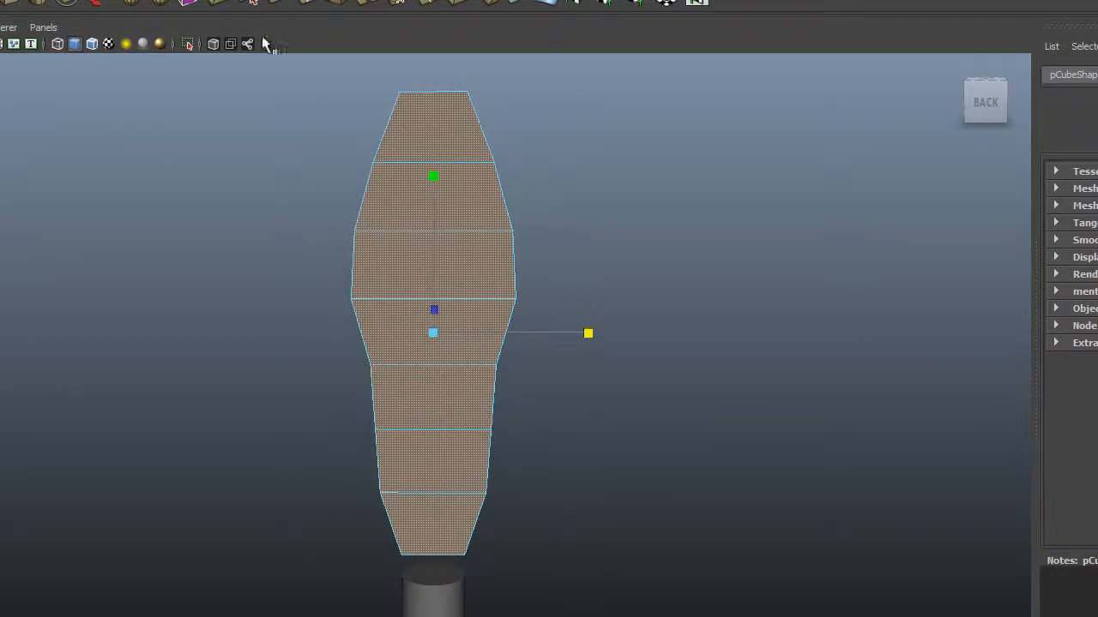
pyautogui.click(288, 4)
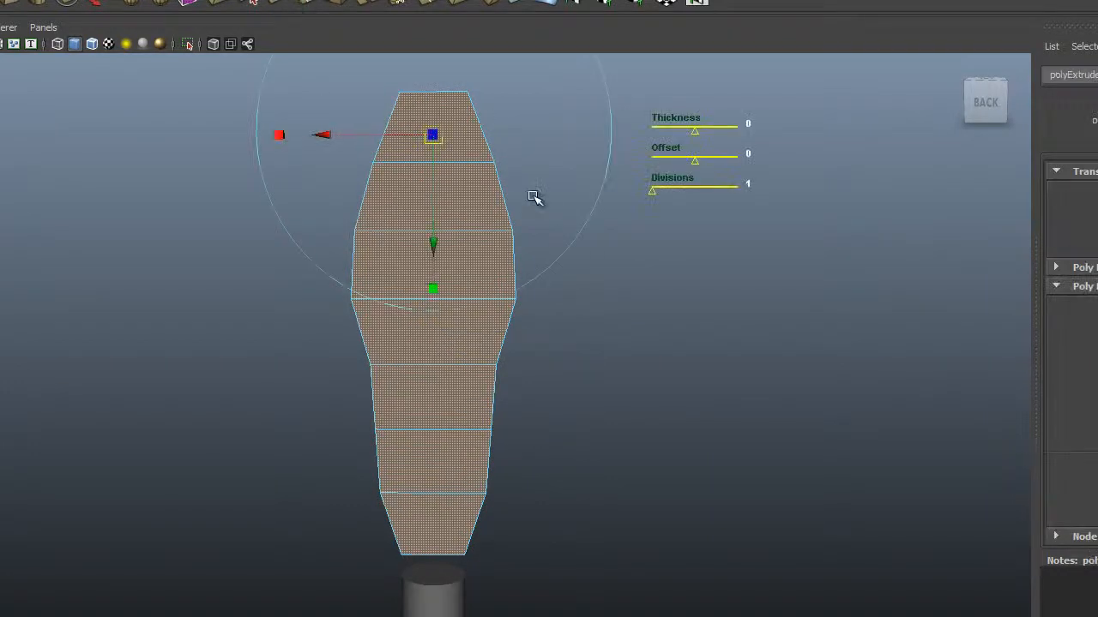
pyautogui.keyDown('alt'); pyautogui.moveTo(620, 277); pyautogui.dragTo(571, 352); pyautogui.keyUp('alt')
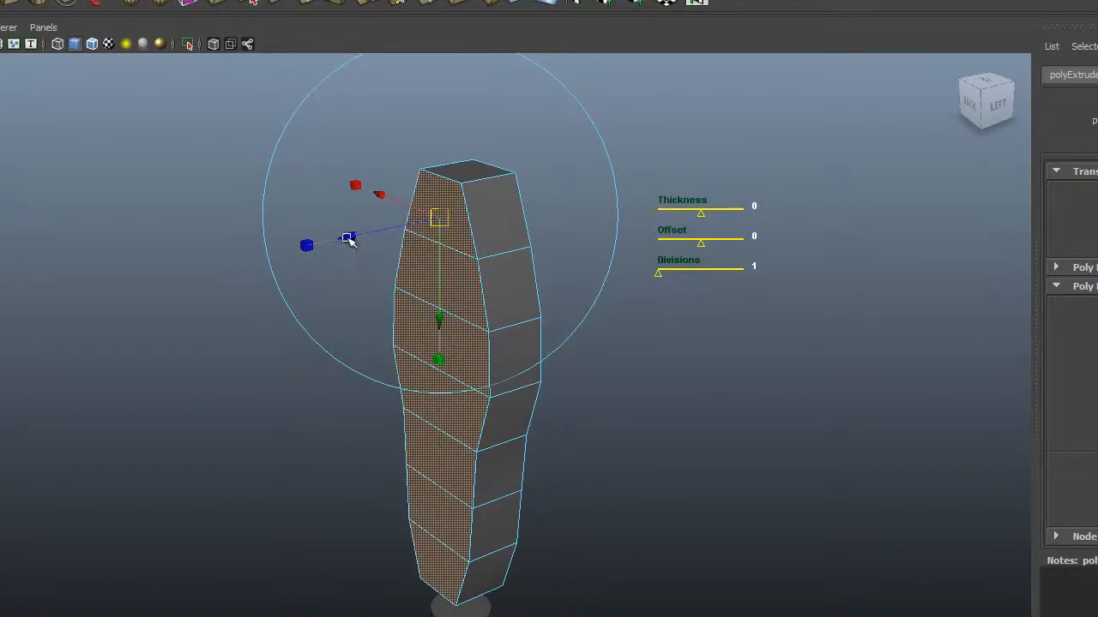
pyautogui.moveTo(347, 238); pyautogui.dragTo(323, 240)
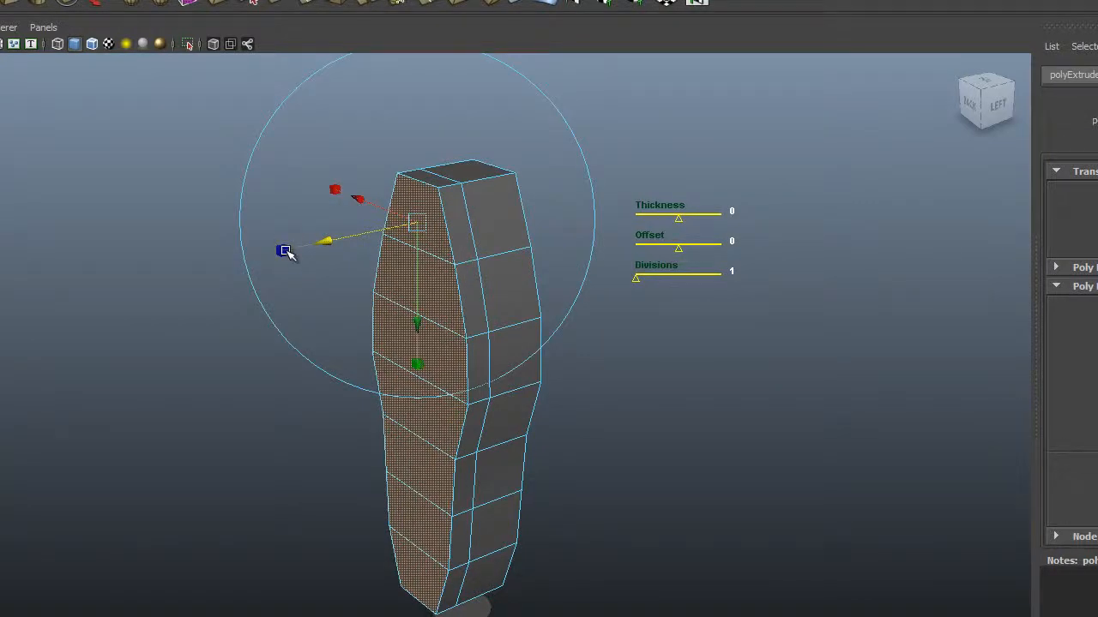
pyautogui.click(283, 250)
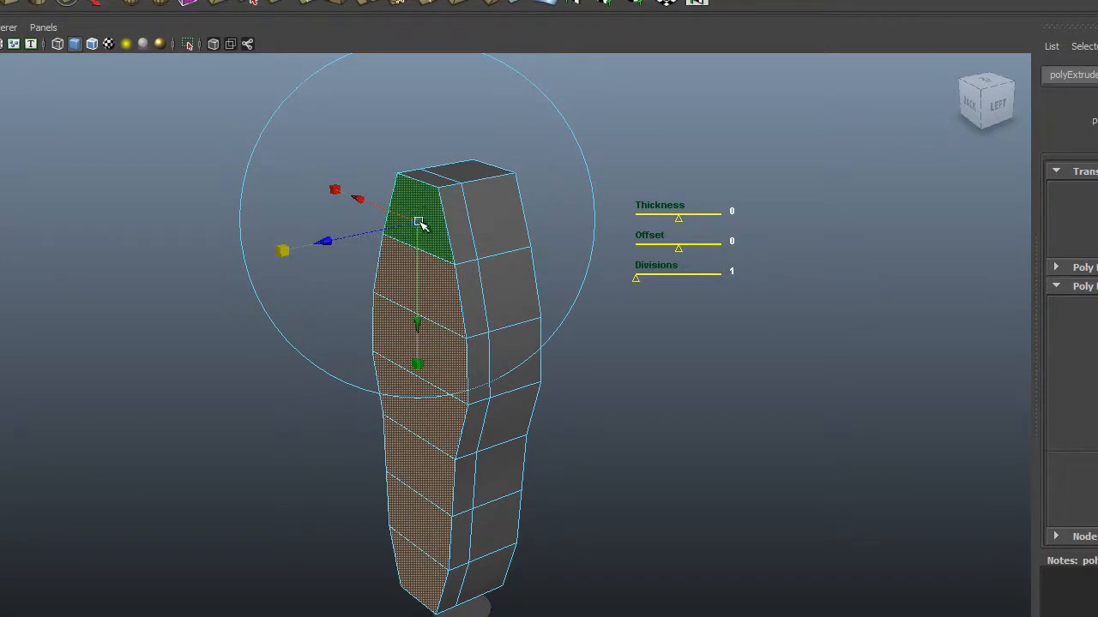
pyautogui.moveTo(418, 222); pyautogui.dragTo(585, 251)
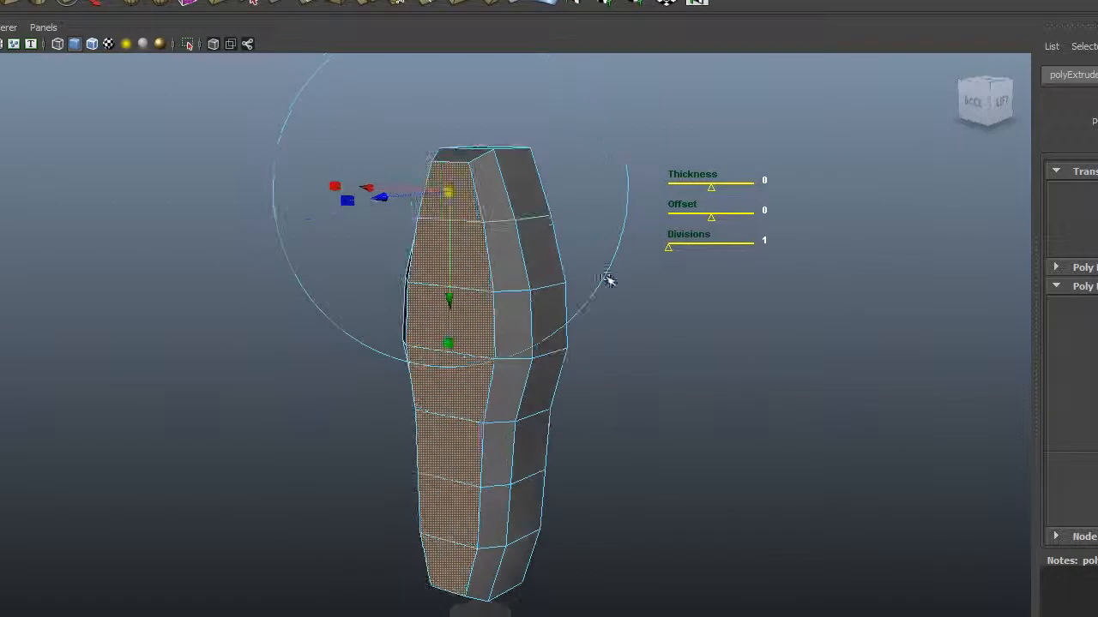
pyautogui.click(644, 403)
# Step: Select all seven faces on the block's front side, from its upper end to its lower end
pyautogui.keyDown('alt'); pyautogui.moveTo(521, 284); pyautogui.dragTo(338, 206); pyautogui.keyUp('alt')
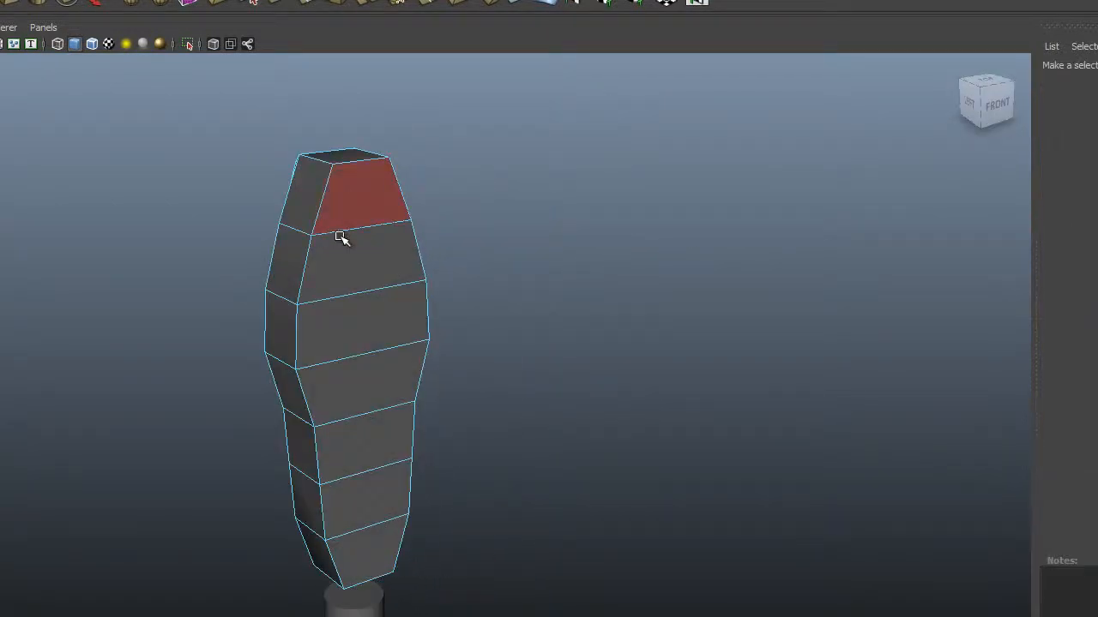
pyautogui.click(343, 204)
pyautogui.keyDown('shift'); pyautogui.click(359, 268); pyautogui.keyUp('shift')
pyautogui.keyDown('shift'); pyautogui.click(356, 308); pyautogui.keyUp('shift')
pyautogui.keyDown('shift'); pyautogui.click(367, 397); pyautogui.keyUp('shift')
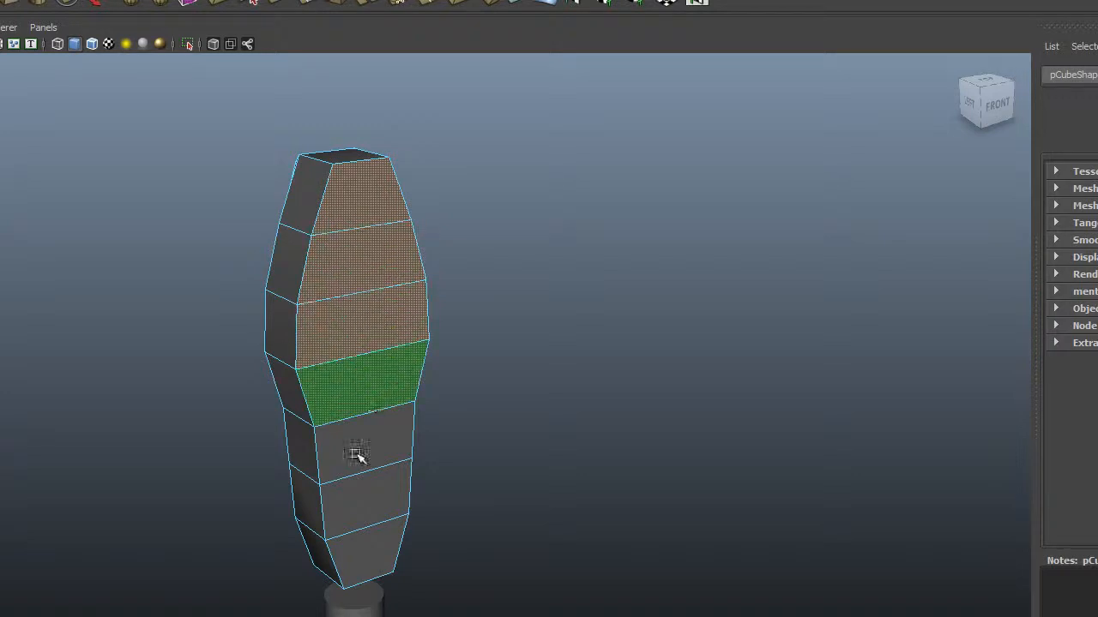
pyautogui.keyDown('shift'); pyautogui.click(360, 458); pyautogui.keyUp('shift')
pyautogui.keyDown('shift'); pyautogui.click(373, 509); pyautogui.keyUp('shift')
pyautogui.keyDown('shift'); pyautogui.click(391, 553); pyautogui.keyUp('shift')
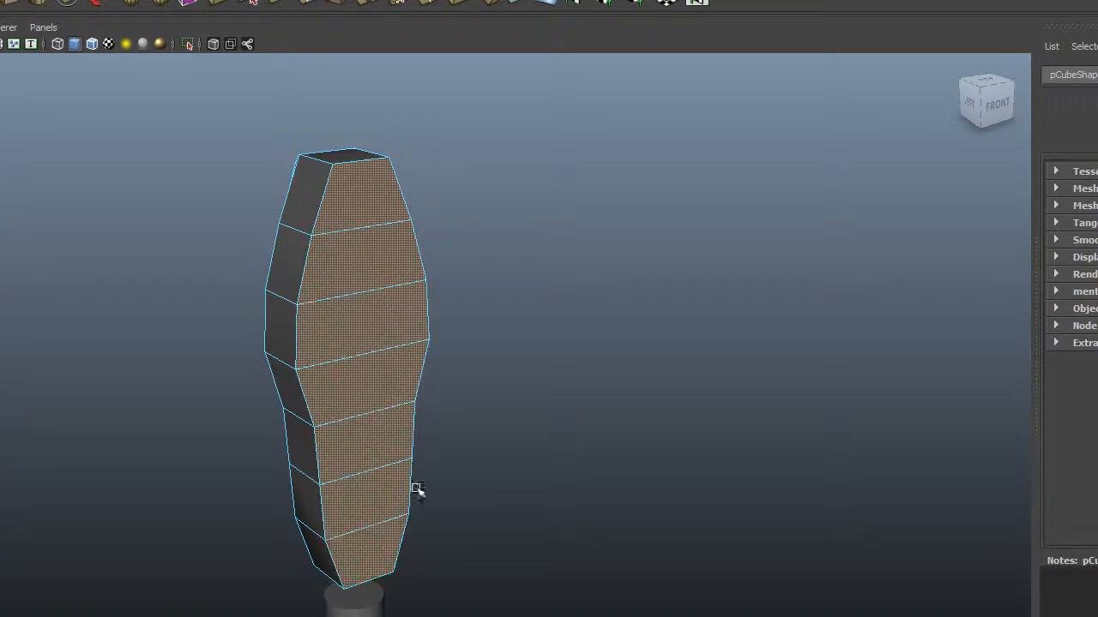
# Step: Extrude the selected front faces slightly outward and scale the extrusion inward, matching the bevelled back side
pyautogui.click(272, 2)
pyautogui.keyDown('alt'); pyautogui.moveTo(380, 385); pyautogui.dragTo(559, 513); pyautogui.keyUp('alt')
pyautogui.keyDown('alt'); pyautogui.moveTo(572, 420); pyautogui.dragTo(378, 143); pyautogui.keyUp('alt')
pyautogui.keyDown('alt'); pyautogui.moveTo(532, 203); pyautogui.dragTo(601, 240); pyautogui.keyUp('alt')
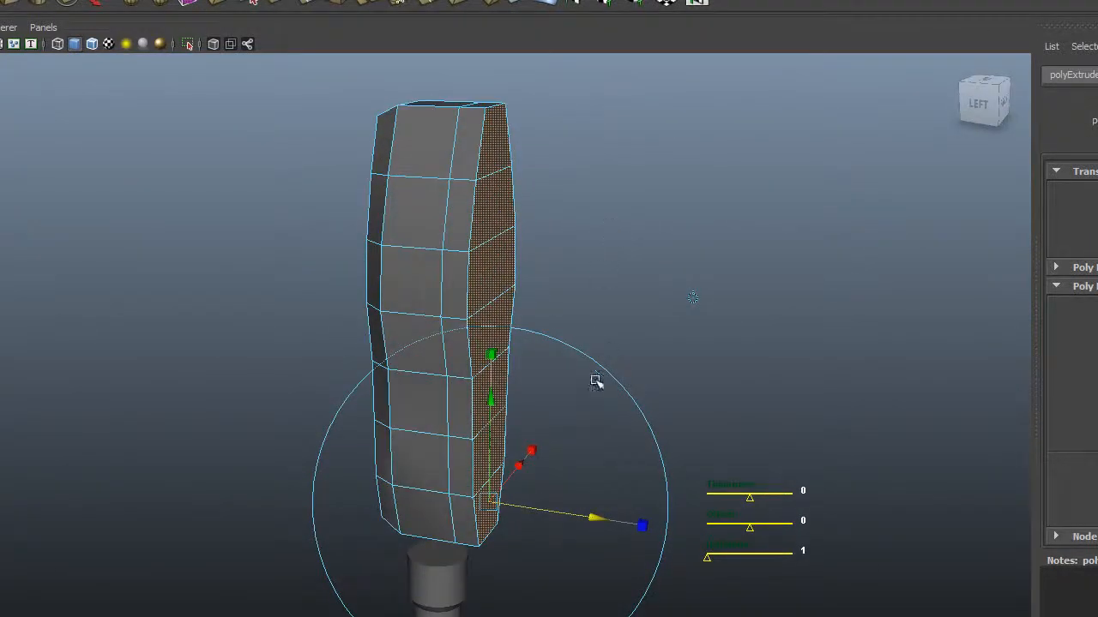
pyautogui.keyDown('alt'); pyautogui.moveTo(541, 417); pyautogui.dragTo(500, 375, button='middle'); pyautogui.keyUp('alt')
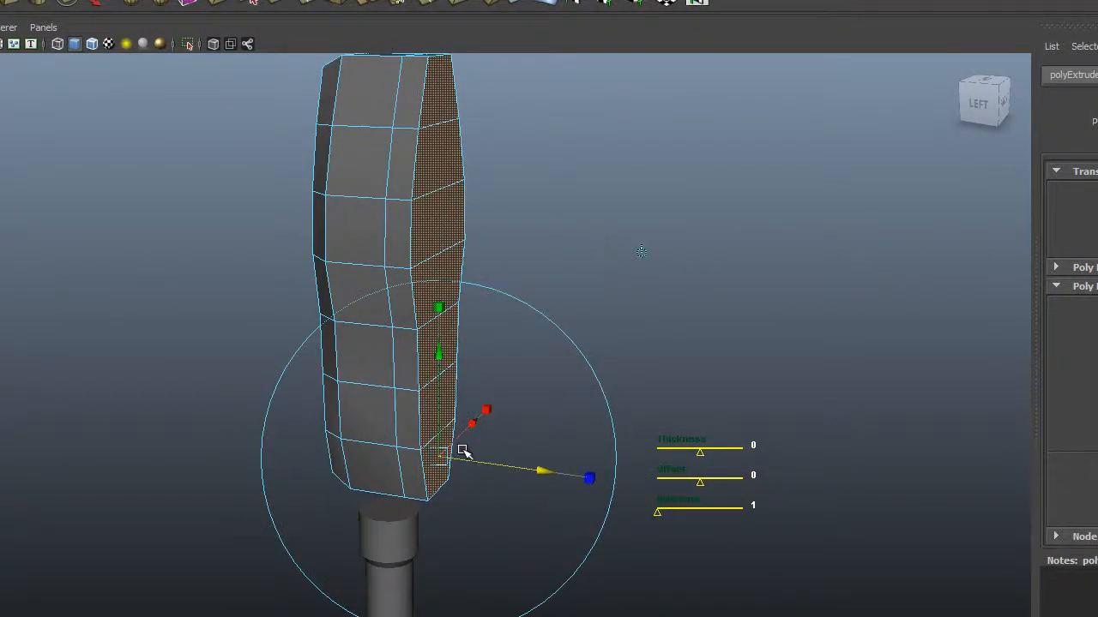
pyautogui.keyDown('alt'); pyautogui.moveTo(463, 366); pyautogui.dragTo(430, 369); pyautogui.keyUp('alt')
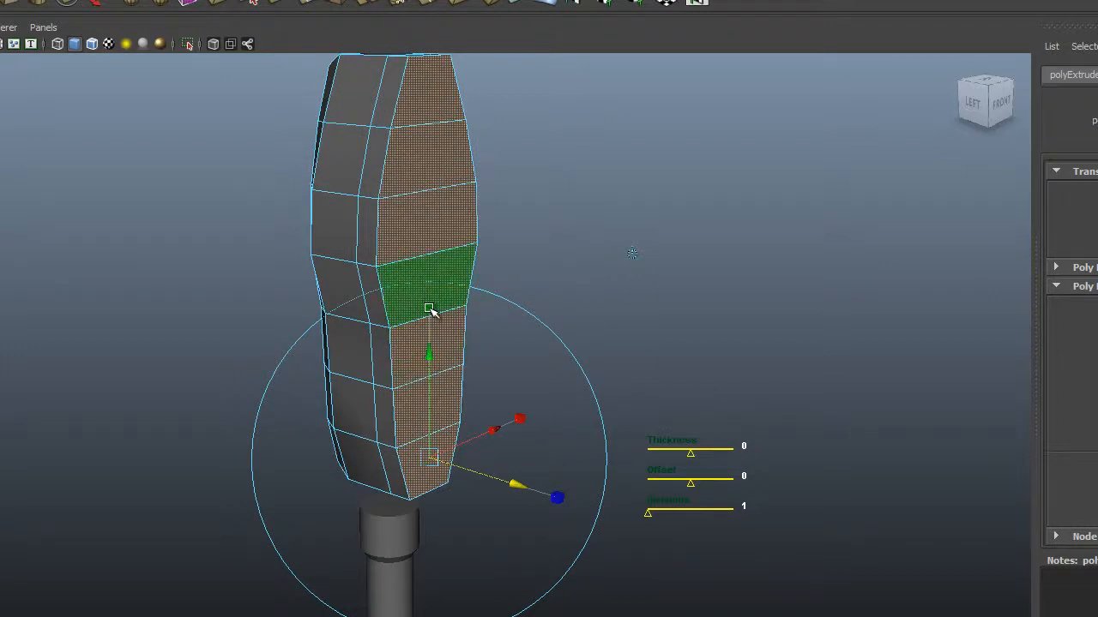
pyautogui.keyDown('alt'); pyautogui.moveTo(429, 458); pyautogui.dragTo(326, 397); pyautogui.keyUp('alt')
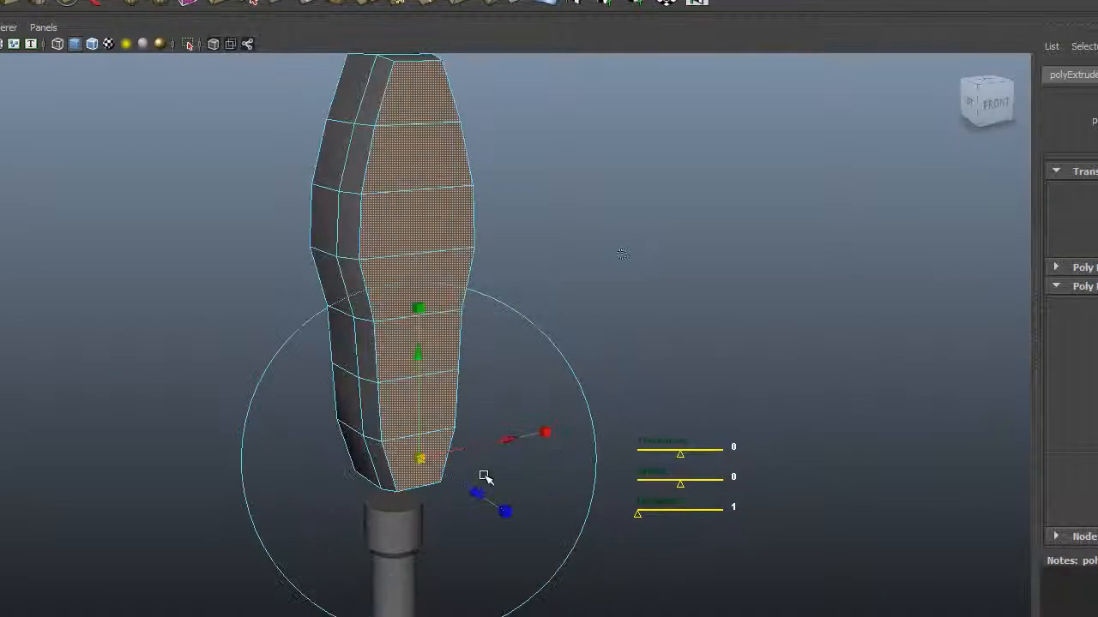
pyautogui.keyDown('alt'); pyautogui.moveTo(419, 459); pyautogui.dragTo(464, 337); pyautogui.keyUp('alt')
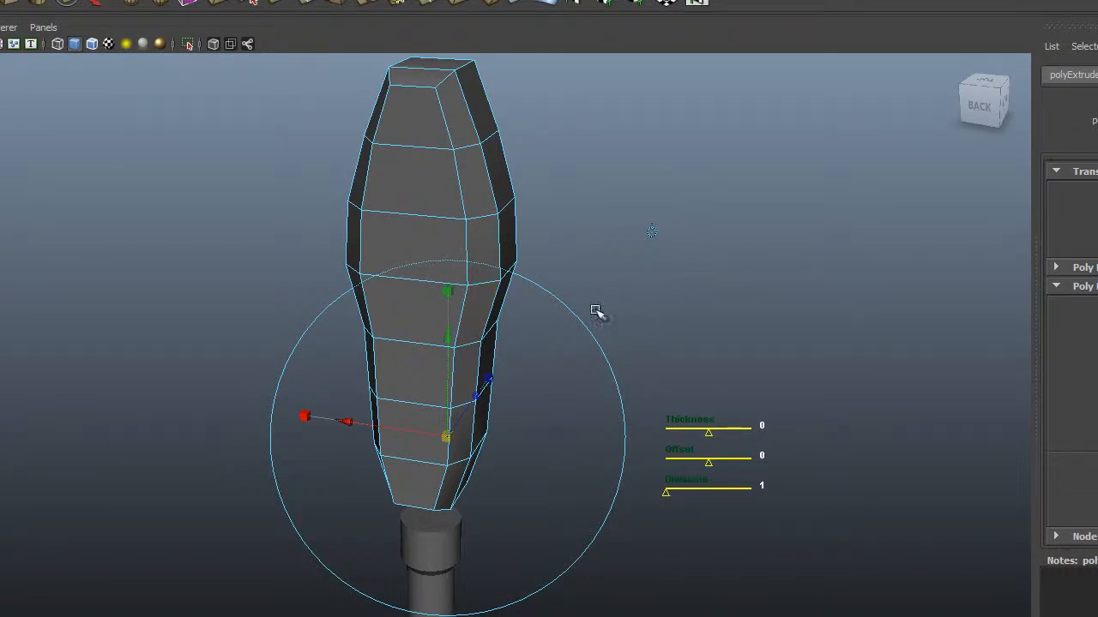
# Step: Return the block to object mode and inspect its bevelled shape from several sides
pyautogui.press('F8')
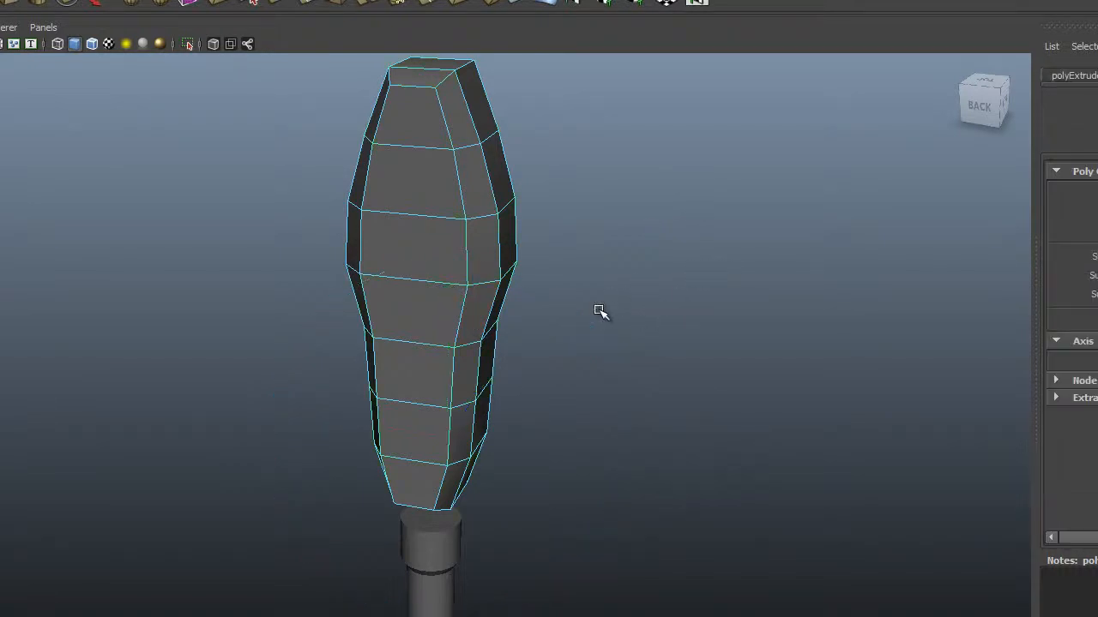
pyautogui.keyDown('alt'); pyautogui.moveTo(537, 277); pyautogui.dragTo(438, 297, button='right'); pyautogui.keyUp('alt')
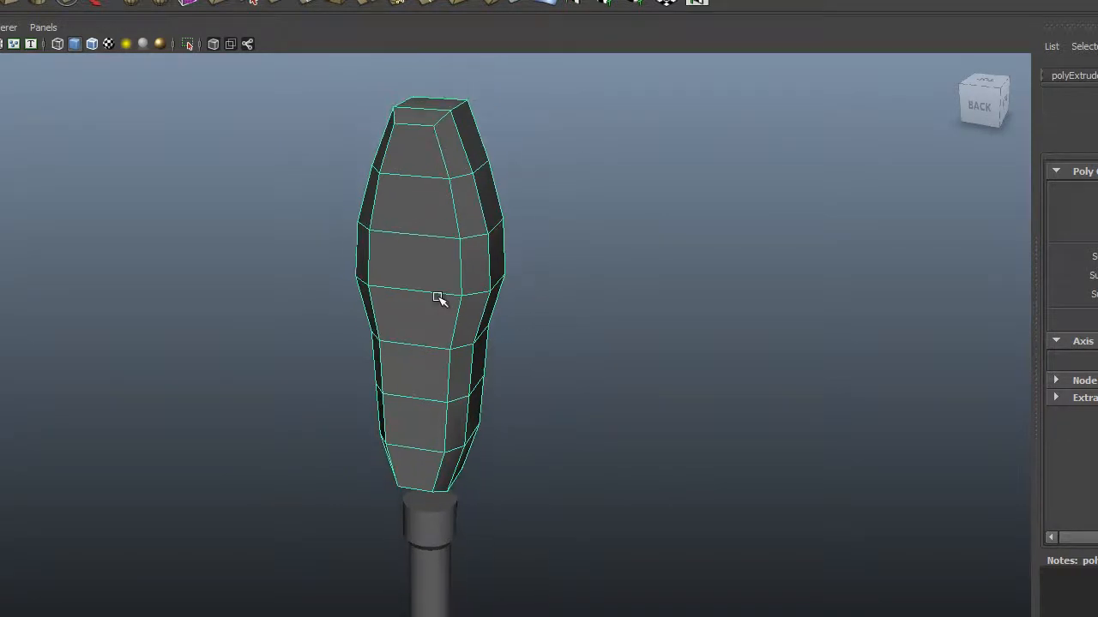
pyautogui.keyDown('alt'); pyautogui.moveTo(456, 289); pyautogui.dragTo(253, 265); pyautogui.keyUp('alt')
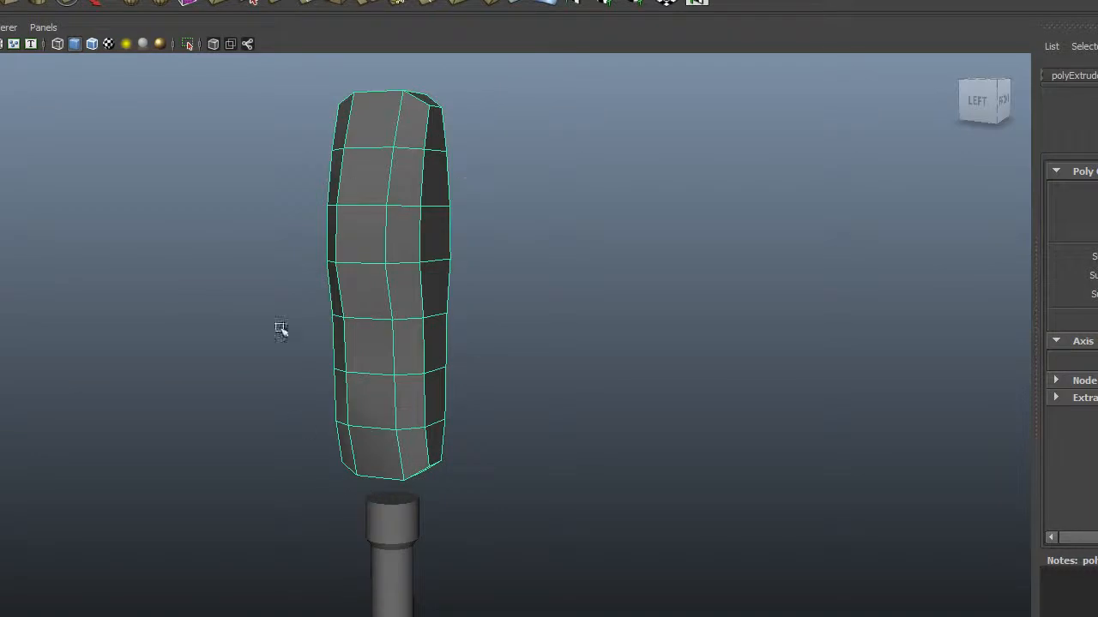
pyautogui.keyDown('alt'); pyautogui.moveTo(301, 299); pyautogui.dragTo(445, 311); pyautogui.keyUp('alt')
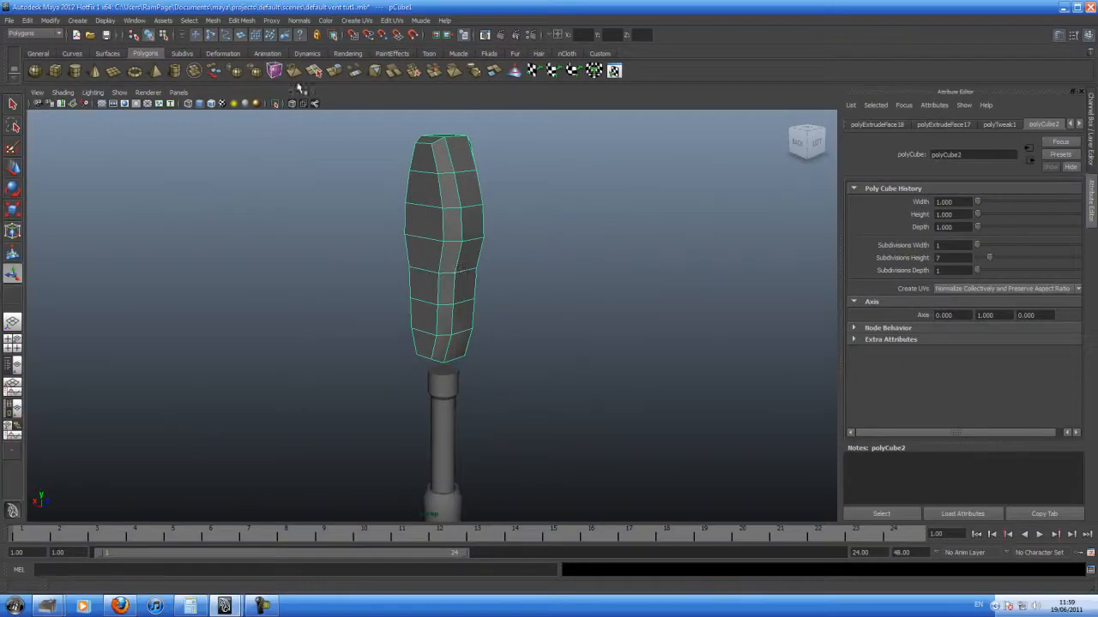
# Step: Try applying the Smooth operation to the block's mesh three times in succession
pyautogui.click(58, 35)
pyautogui.click(38, 51)
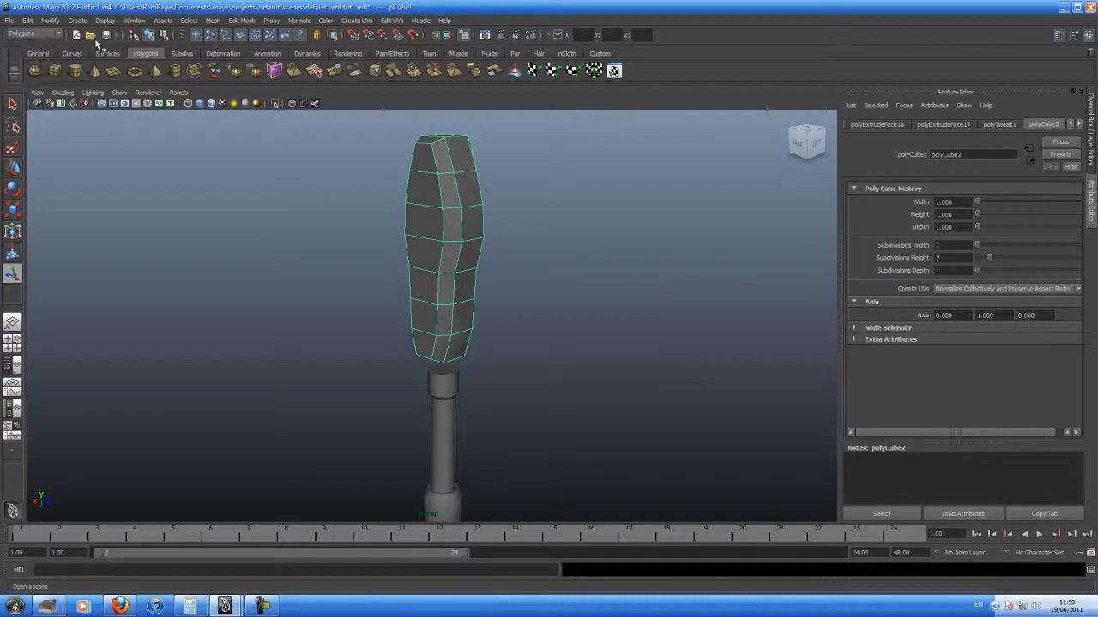
pyautogui.click(213, 21)
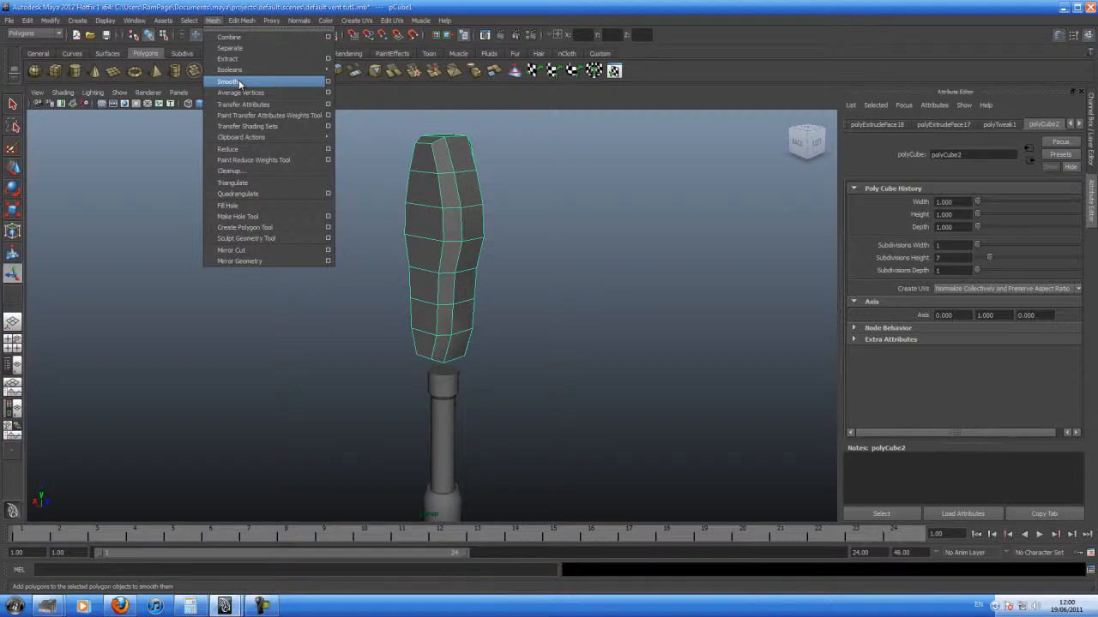
pyautogui.click(229, 82)
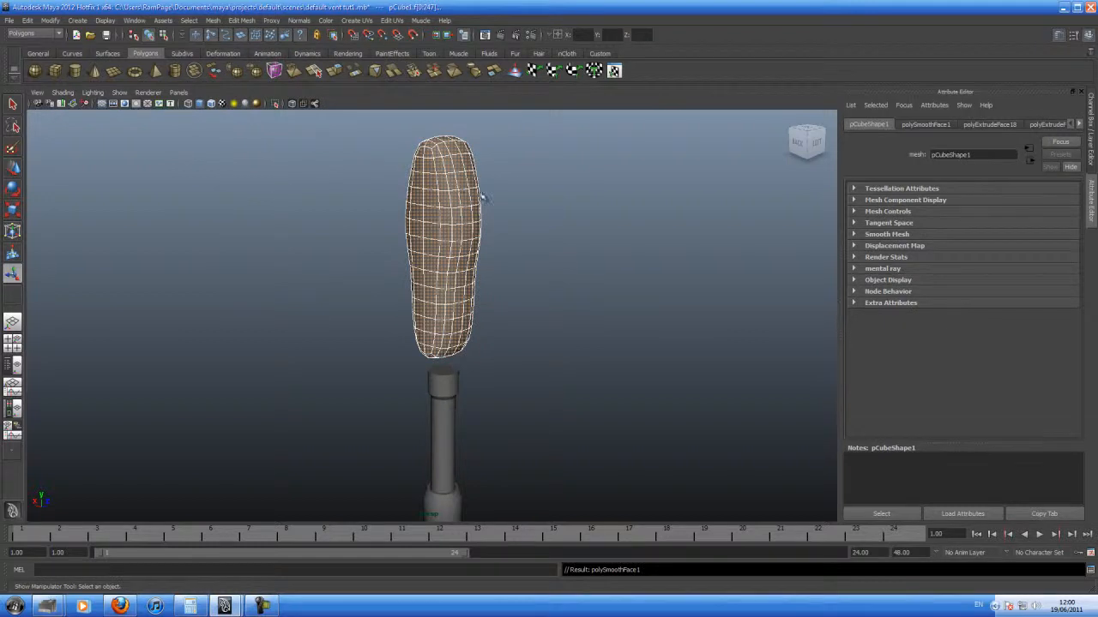
pyautogui.keyDown('alt'); pyautogui.moveTo(368, 197); pyautogui.dragTo(351, 237); pyautogui.keyUp('alt')
pyautogui.click(212, 20)
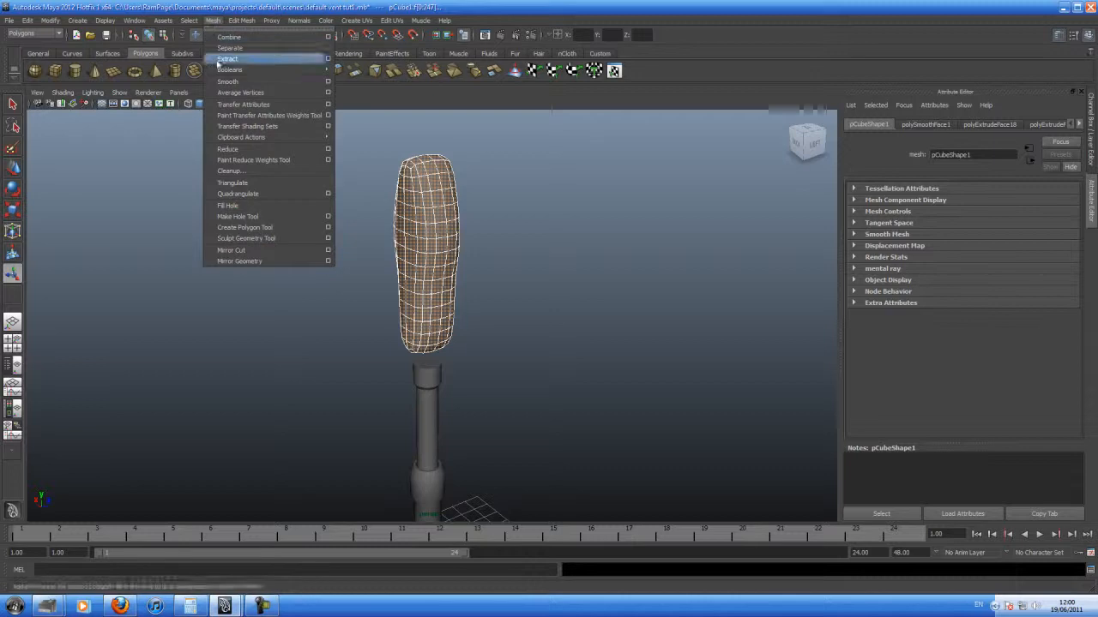
pyautogui.click(227, 83)
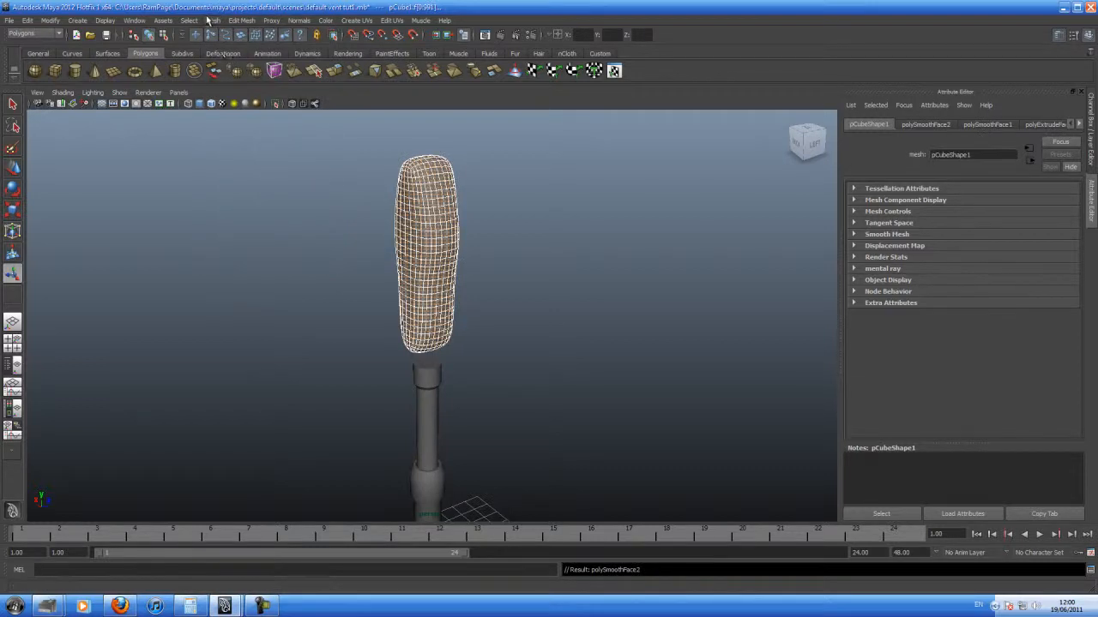
pyautogui.click(212, 21)
pyautogui.click(225, 83)
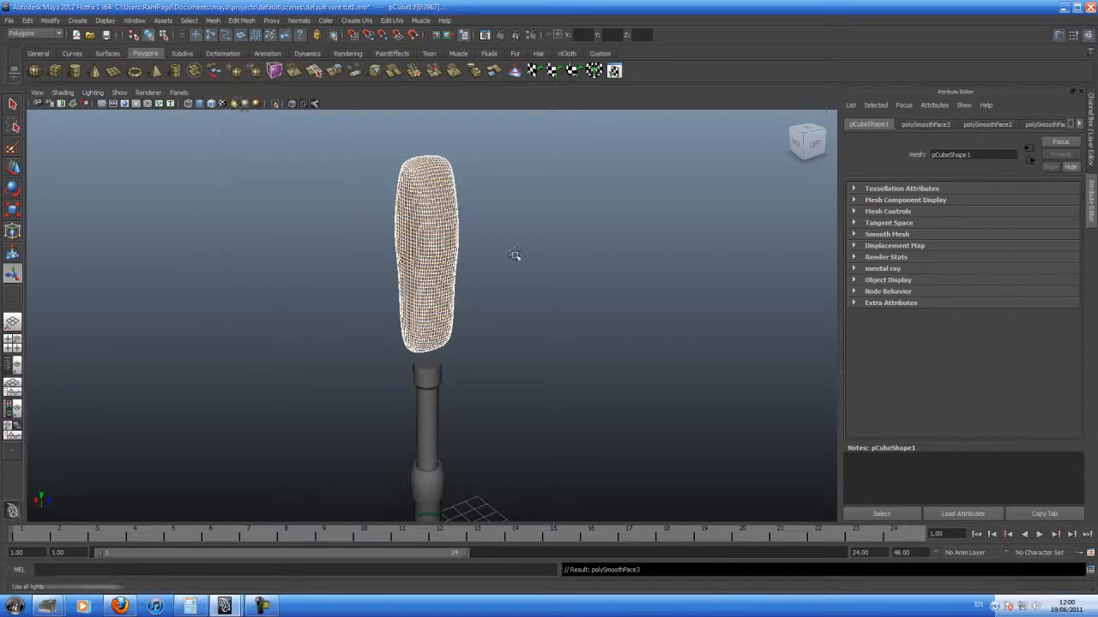
pyautogui.keyDown('alt'); pyautogui.moveTo(553, 255); pyautogui.dragTo(535, 256, button='right'); pyautogui.keyUp('alt')
pyautogui.keyDown('alt'); pyautogui.moveTo(463, 259); pyautogui.dragTo(391, 240); pyautogui.keyUp('alt')
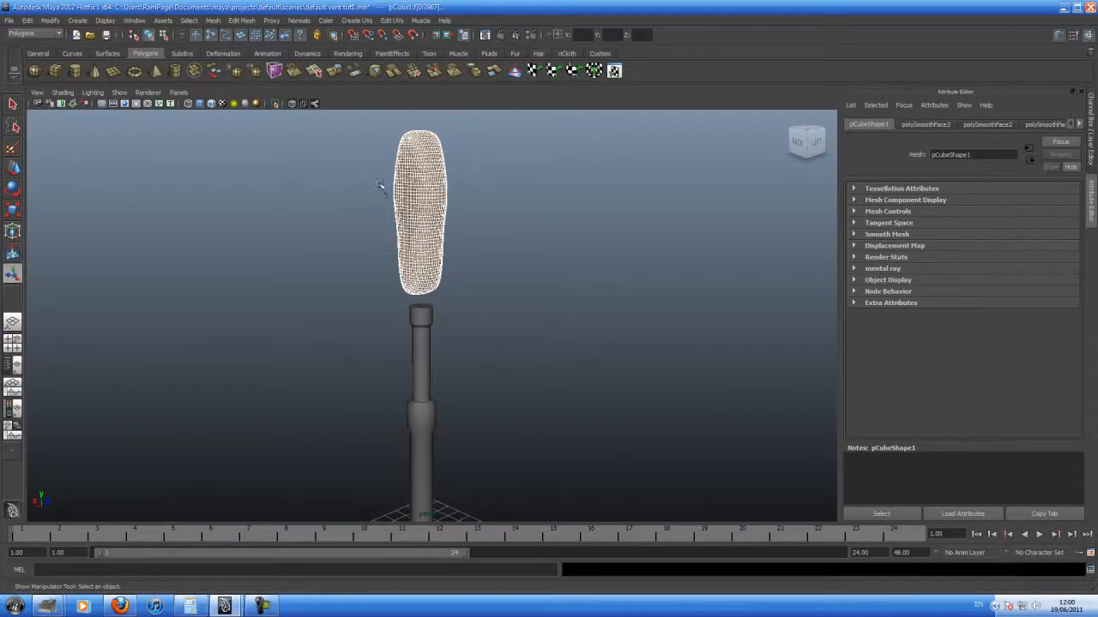
pyautogui.keyDown('alt'); pyautogui.moveTo(439, 170); pyautogui.dragTo(458, 240); pyautogui.keyUp('alt')
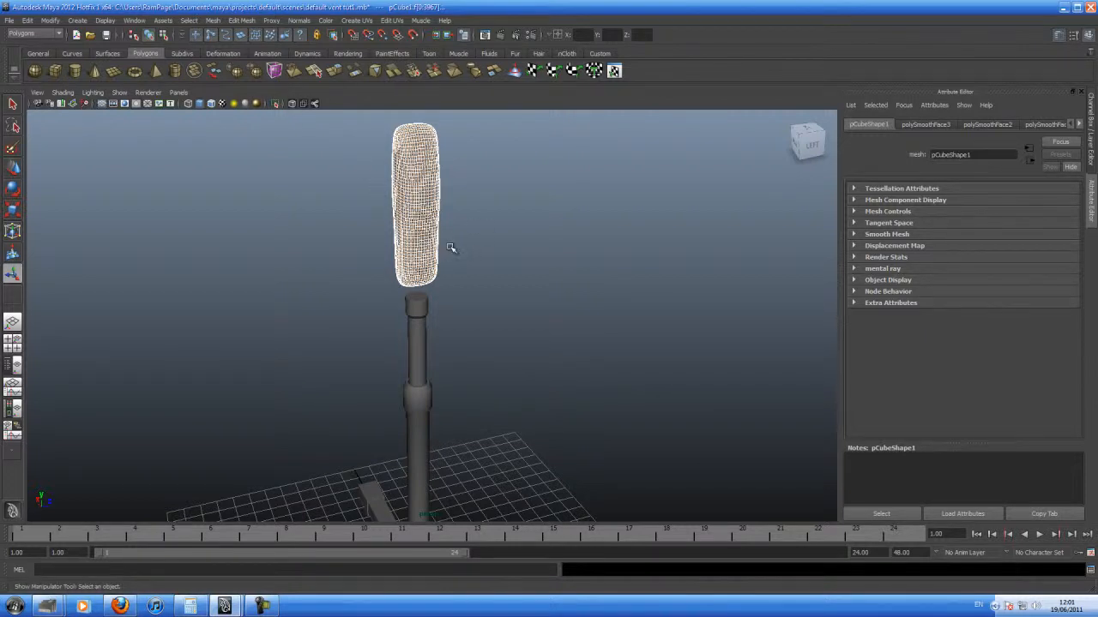
# Step: Undo all three Smooth operations on the block
pyautogui.hotkey('ctrl', 'z')
pyautogui.hotkey('ctrl', 'z')
pyautogui.hotkey('ctrl', 'z')
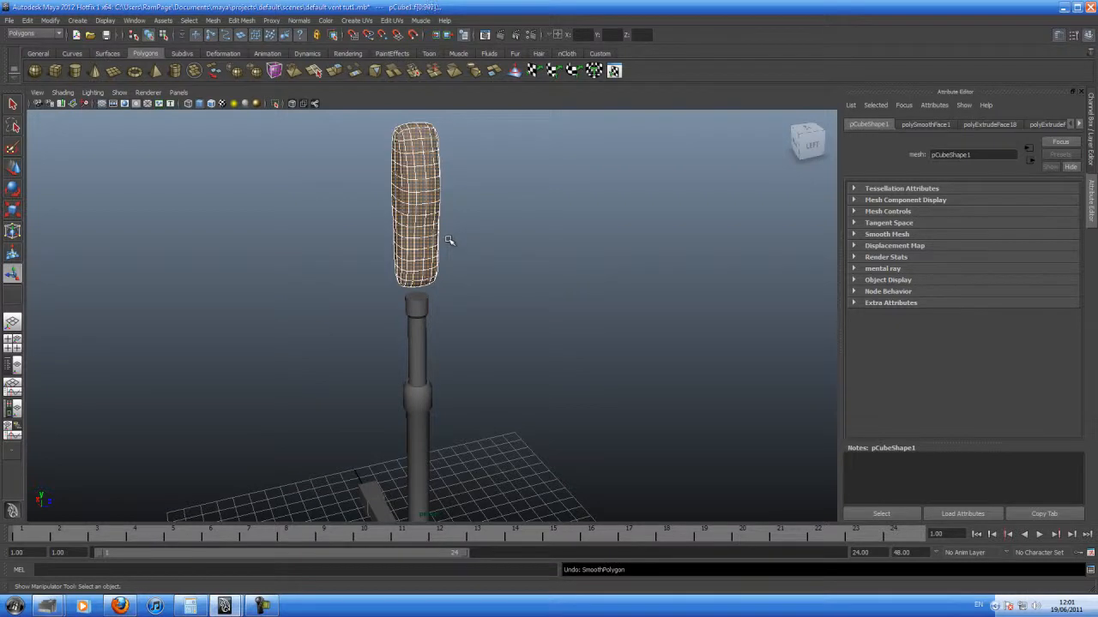
pyautogui.hotkey('ctrl', 'z')
pyautogui.hotkey('ctrl', 'z')
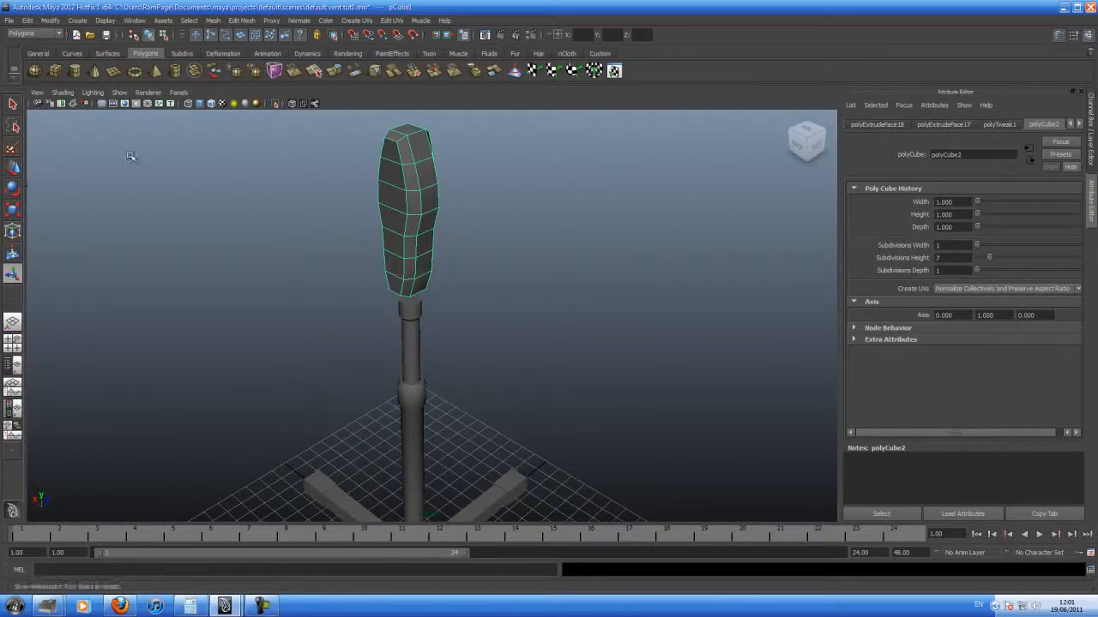
# Step: Show the block in smooth mesh preview together with its original polygon cage
pyautogui.keyDown('alt'); pyautogui.moveTo(420, 228); pyautogui.dragTo(391, 235); pyautogui.keyUp('alt')
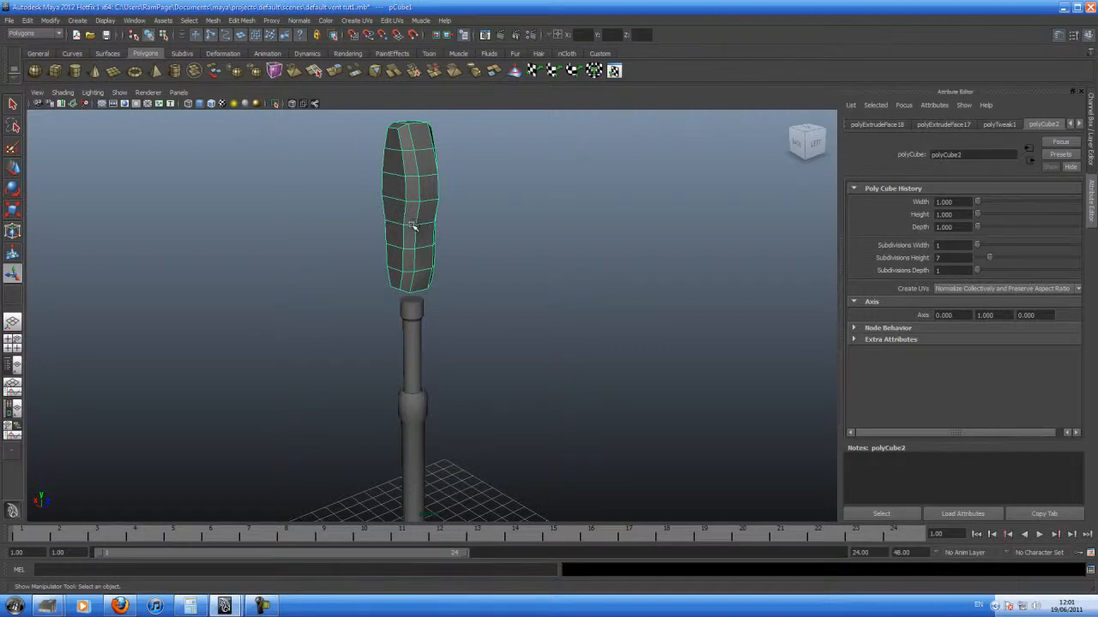
pyautogui.press('1')
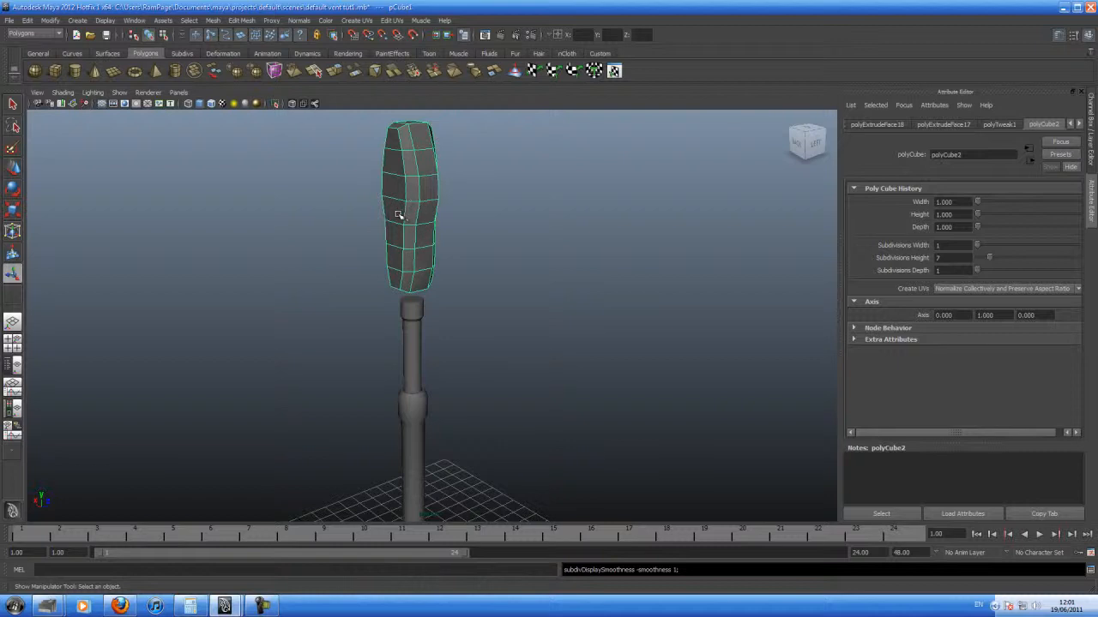
pyautogui.press('2')
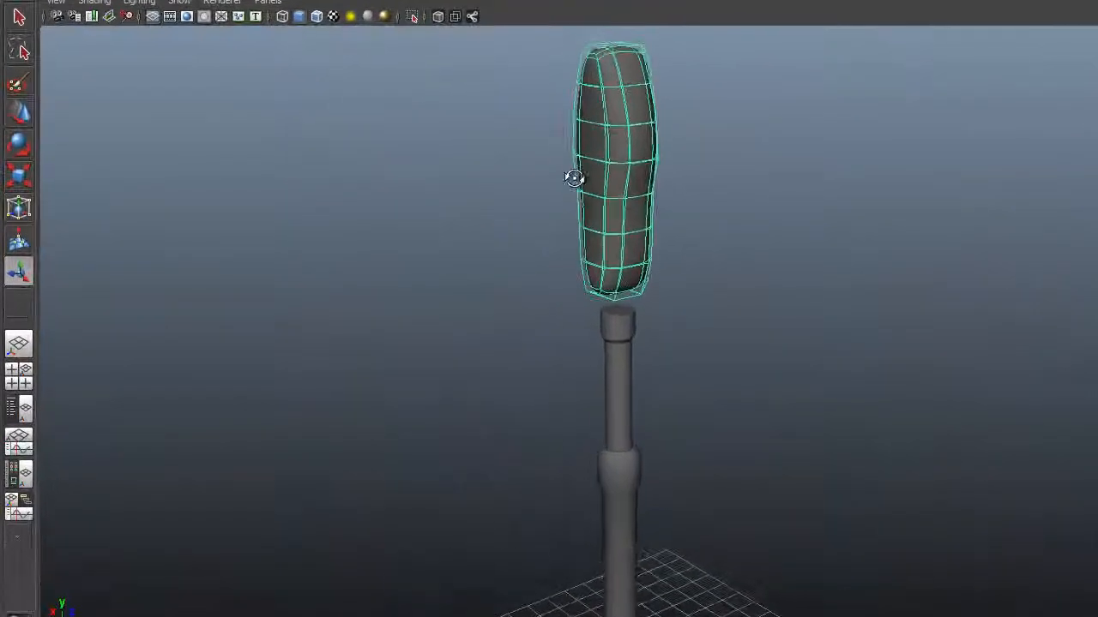
# Step: Inspect the block's smooth mesh preview from several sides, comparing it with and without the original polygon cage
pyautogui.keyDown('alt'); pyautogui.moveTo(574, 177); pyautogui.dragTo(527, 193); pyautogui.keyUp('alt')
pyautogui.keyDown('alt'); pyautogui.moveTo(666, 288); pyautogui.dragTo(677, 372, button='middle'); pyautogui.keyUp('alt')
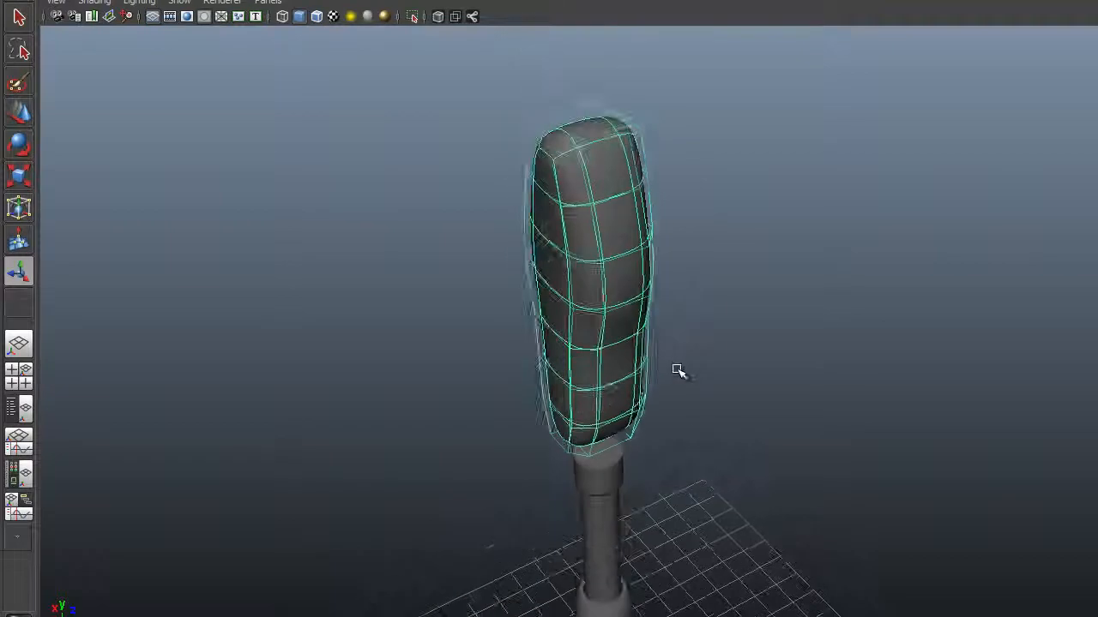
pyautogui.keyDown('alt'); pyautogui.moveTo(588, 289); pyautogui.dragTo(793, 259); pyautogui.keyUp('alt')
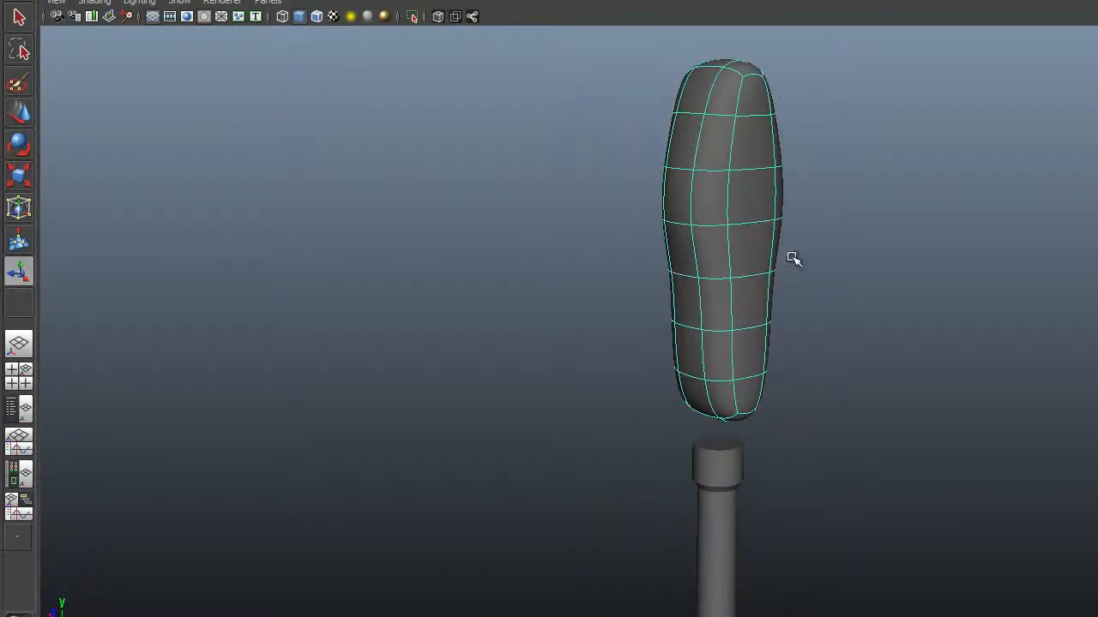
pyautogui.press('2')
pyautogui.keyDown('alt'); pyautogui.moveTo(782, 246); pyautogui.dragTo(677, 135); pyautogui.keyUp('alt')
pyautogui.keyDown('alt'); pyautogui.moveTo(619, 414); pyautogui.dragTo(538, 313); pyautogui.keyUp('alt')
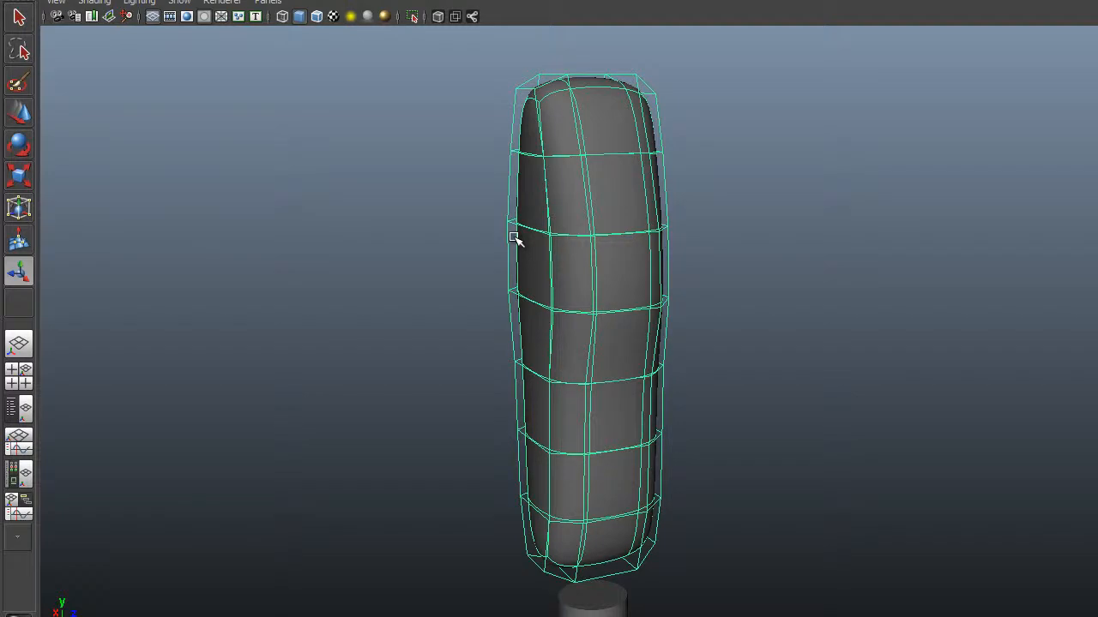
pyautogui.press('3')
pyautogui.keyDown('alt'); pyautogui.moveTo(705, 323); pyautogui.dragTo(572, 321); pyautogui.keyUp('alt')
pyautogui.keyDown('alt'); pyautogui.moveTo(643, 348); pyautogui.dragTo(611, 272); pyautogui.keyUp('alt')
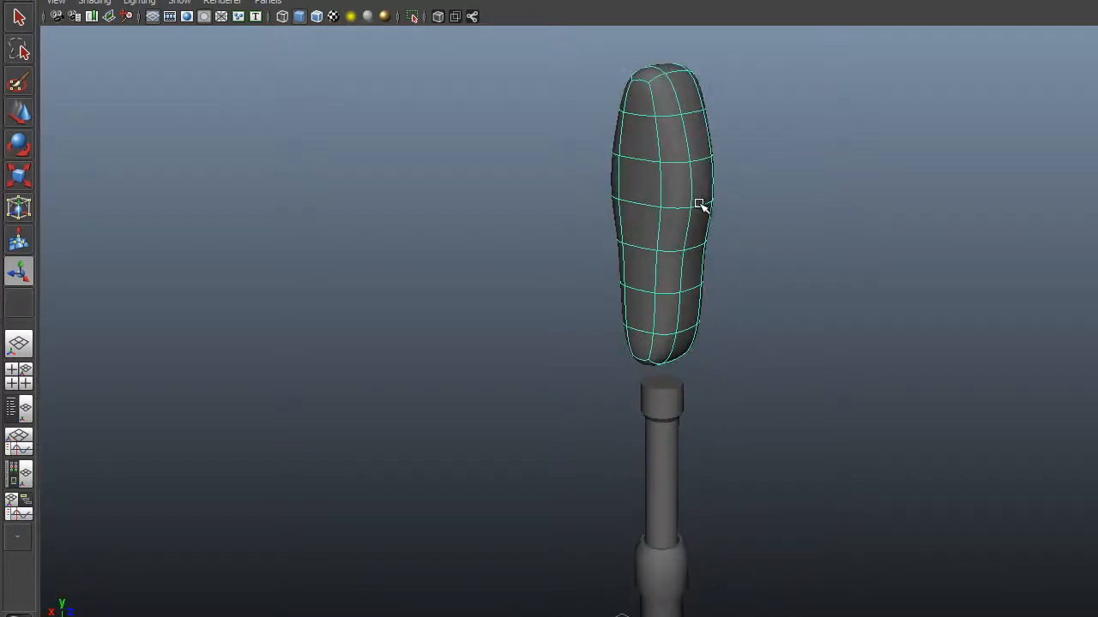
# Step: Compare the block's unsmoothed mesh with its smoothed display, leaving the block in smooth mesh preview
pyautogui.press('1')
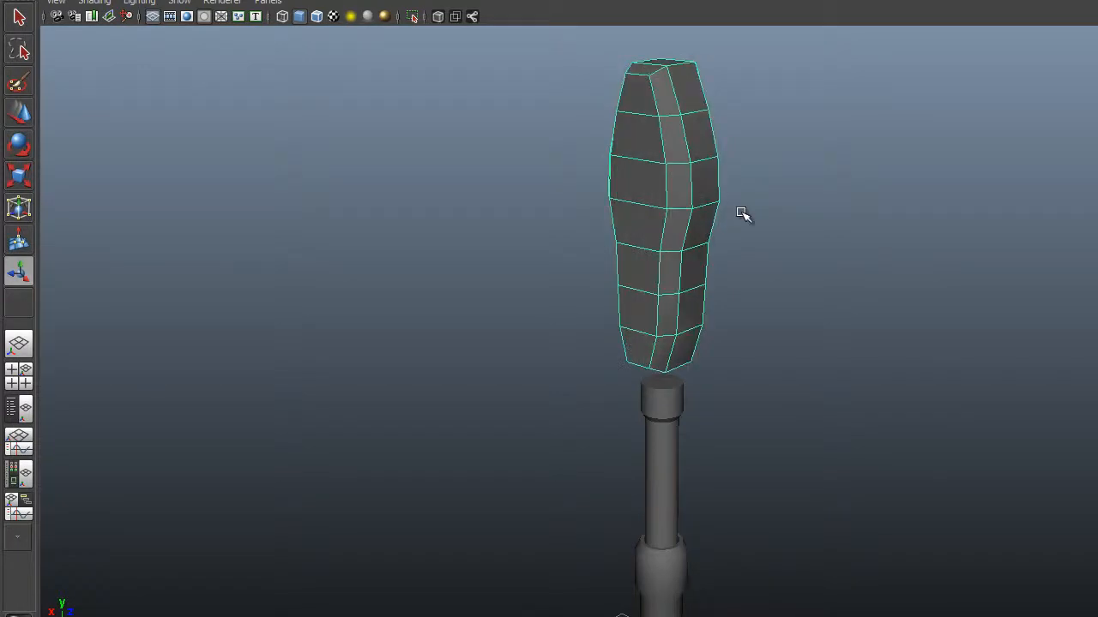
pyautogui.press('3')
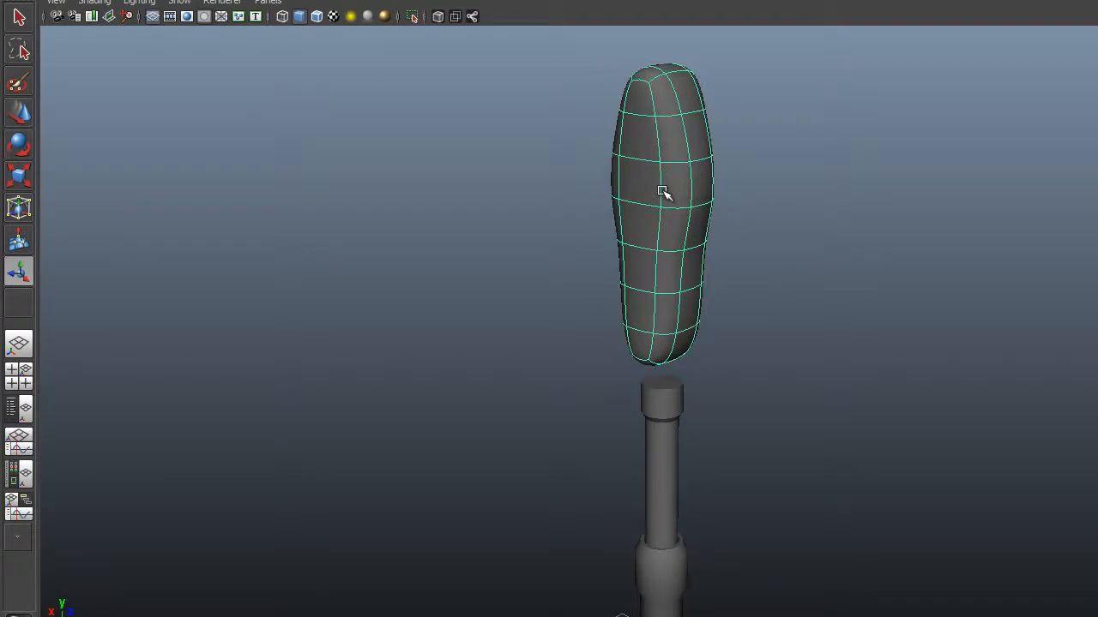
pyautogui.press('1')
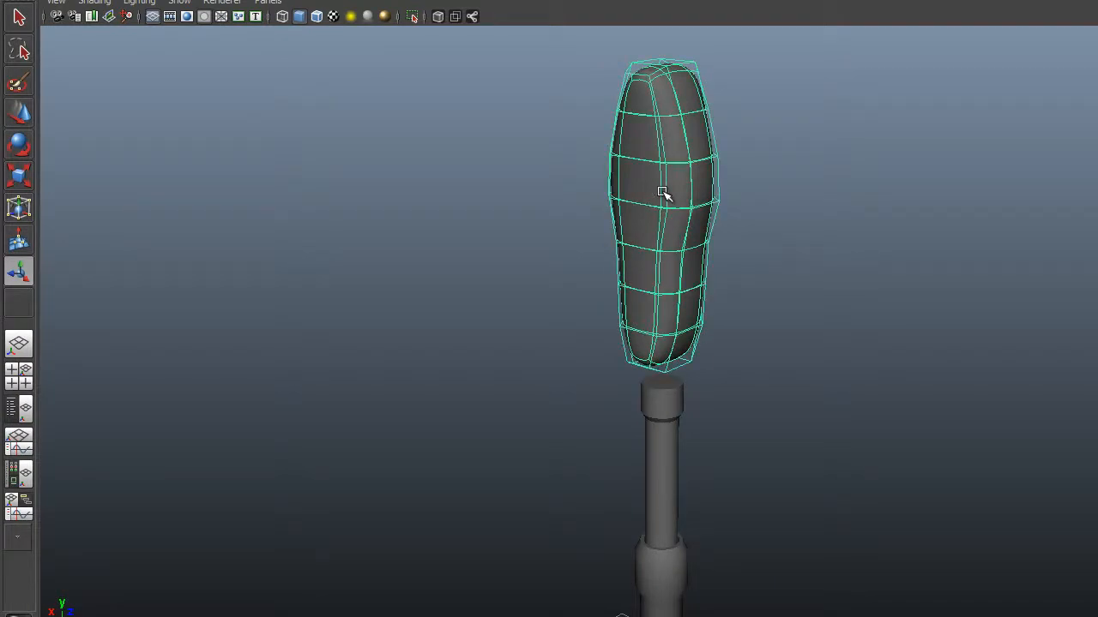
pyautogui.click(737, 203)
pyautogui.click(678, 202)
pyautogui.keyDown('alt'); pyautogui.moveTo(666, 216); pyautogui.dragTo(622, 236); pyautogui.keyUp('alt')
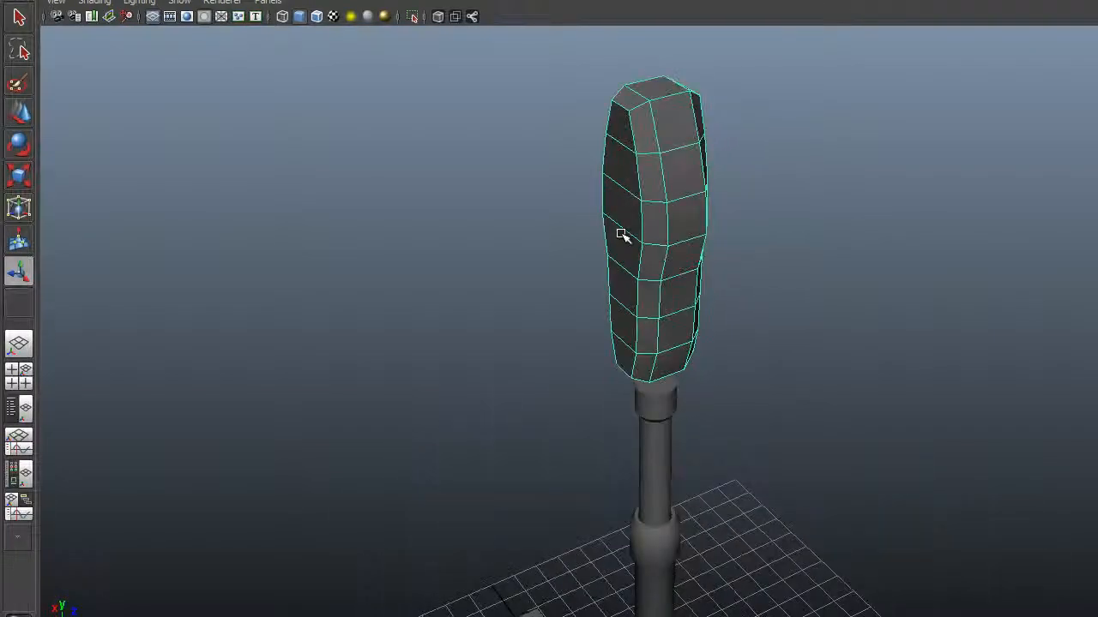
pyautogui.press('3')
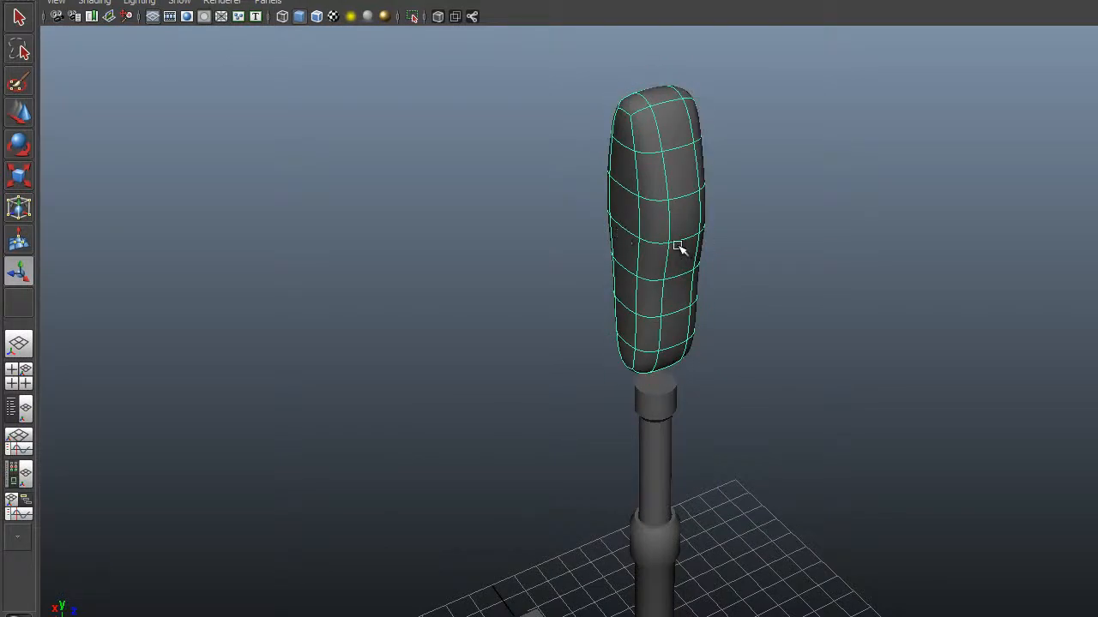
# Step: Extrude the column of faces along one broad side of the block inward to form a recess
pyautogui.keyDown('alt'); pyautogui.moveTo(666, 223); pyautogui.dragTo(642, 245); pyautogui.keyUp('alt')
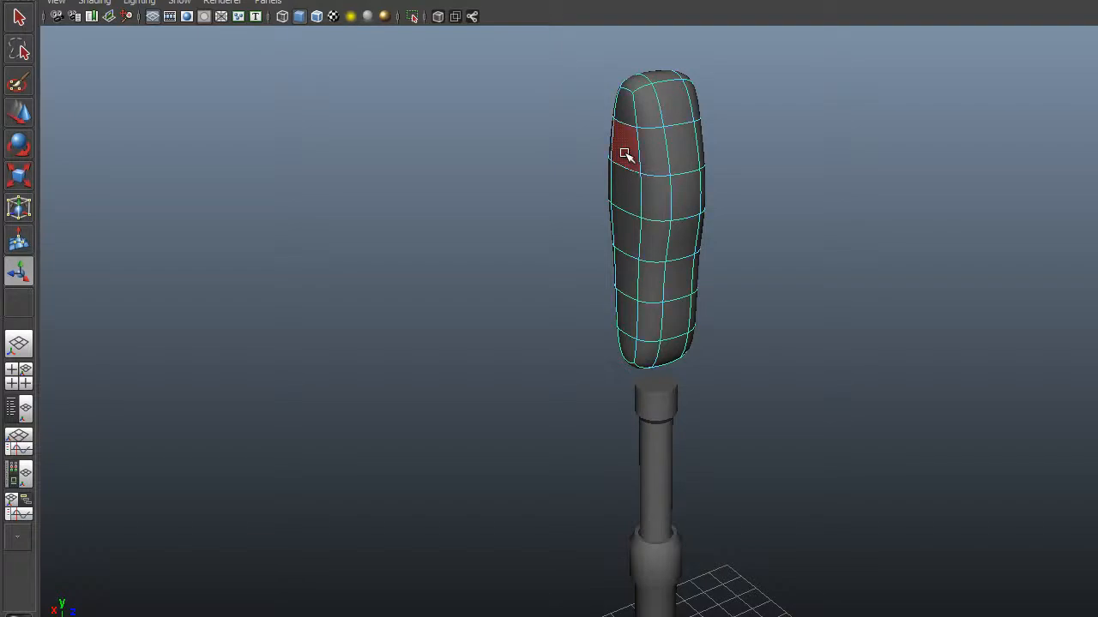
pyautogui.keyDown('shift'); pyautogui.click(623, 231); pyautogui.keyUp('shift')
pyautogui.keyDown('shift'); pyautogui.click(621, 273); pyautogui.keyUp('shift')
pyautogui.keyDown('shift'); pyautogui.click(627, 308); pyautogui.keyUp('shift')
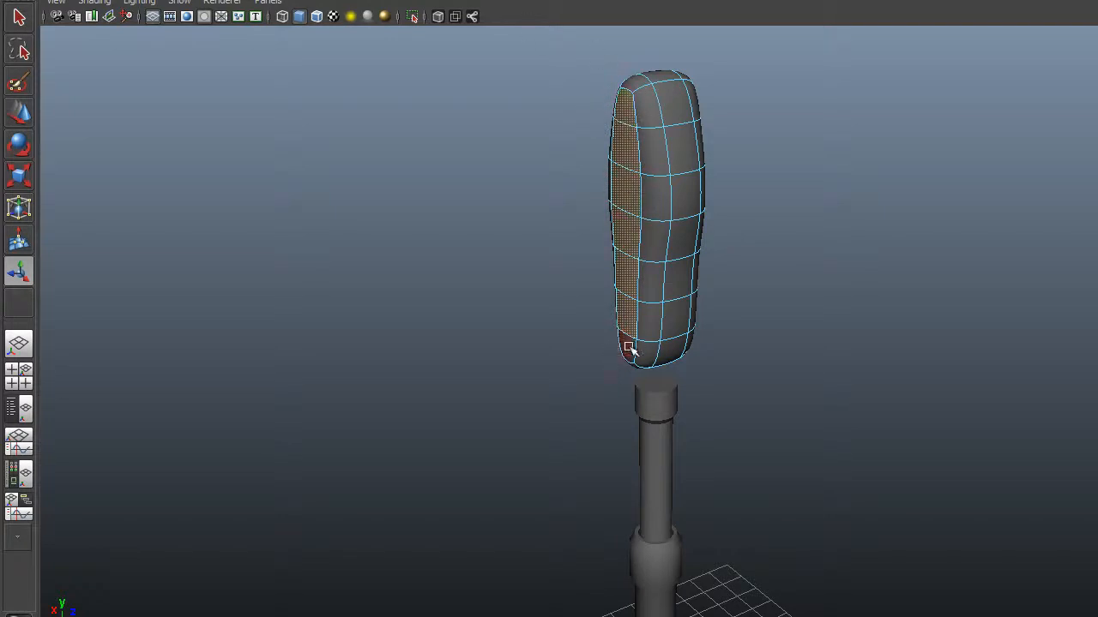
pyautogui.hotkey('ctrl', 'e')
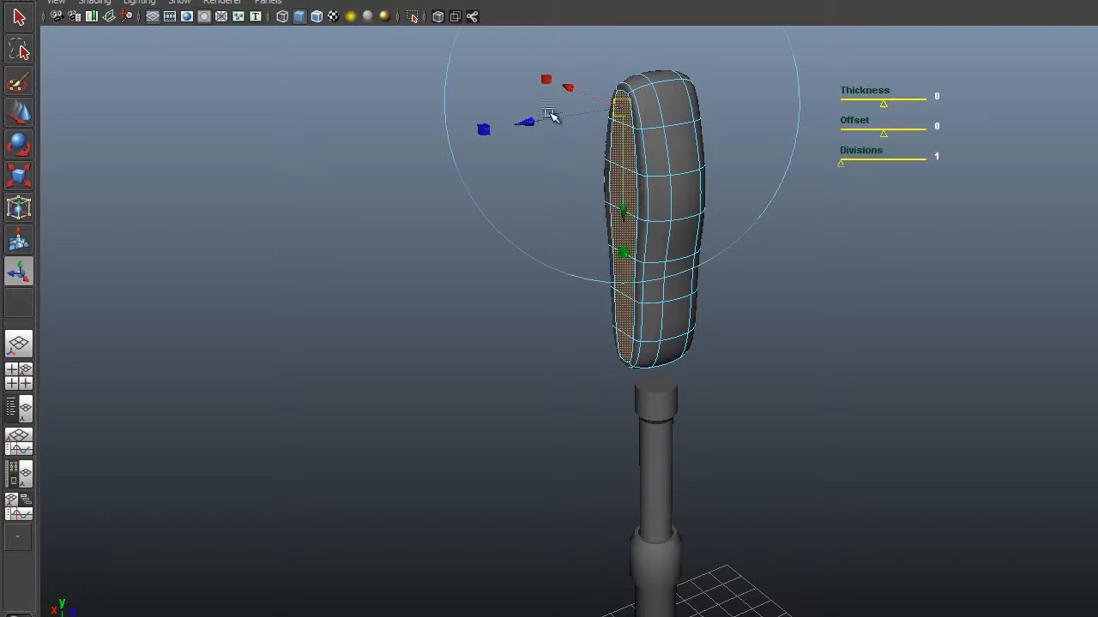
pyautogui.moveTo(532, 122)
pyautogui.mouseDown()
pyautogui.moveTo(469, 129)
pyautogui.moveTo(545, 128)
pyautogui.mouseUp()
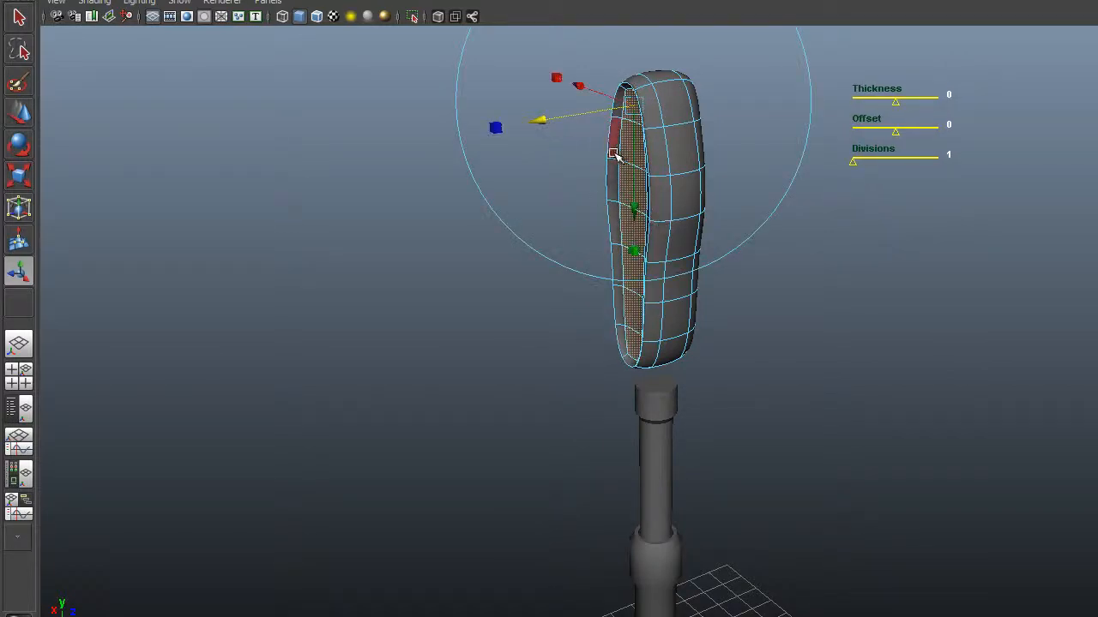
# Step: Examine the recessed side of the block from several angles, with the extrusion finished and the block back in object mode
pyautogui.keyDown('alt'); pyautogui.moveTo(607, 165); pyautogui.dragTo(629, 193); pyautogui.keyUp('alt')
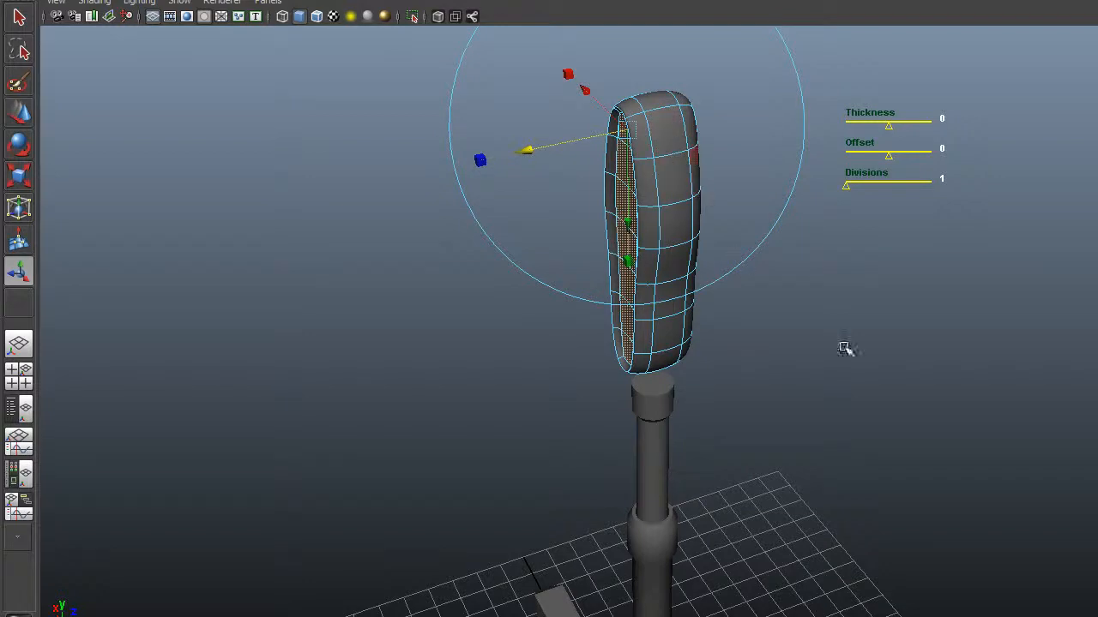
pyautogui.press('q')
pyautogui.keyDown('alt'); pyautogui.moveTo(783, 289); pyautogui.dragTo(554, 247); pyautogui.keyUp('alt')
pyautogui.keyDown('alt'); pyautogui.moveTo(624, 255); pyautogui.dragTo(645, 262); pyautogui.keyUp('alt')
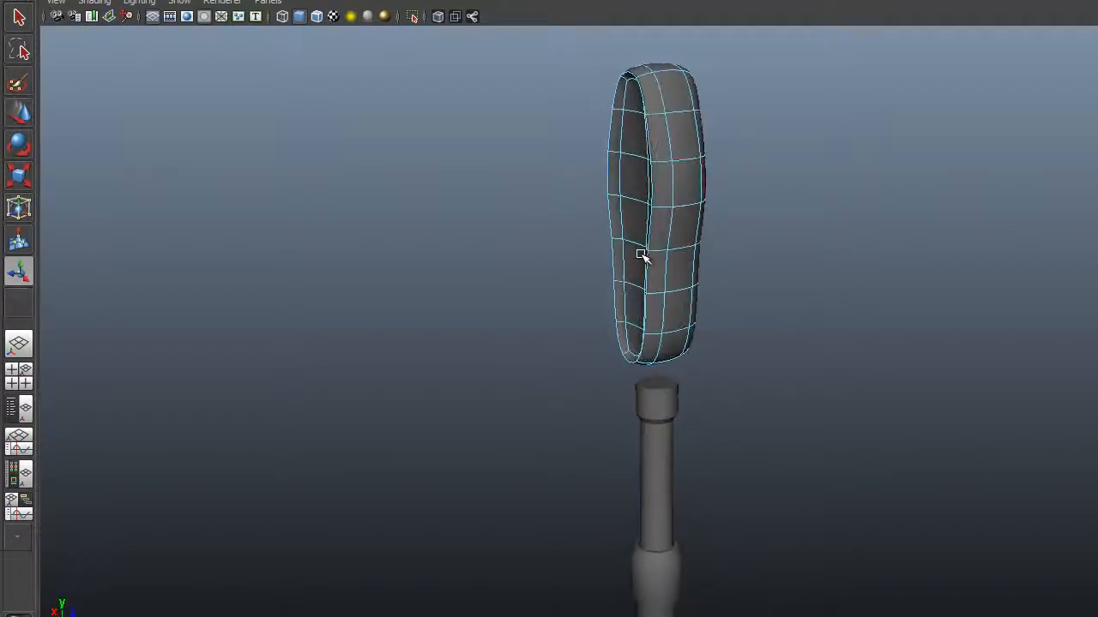
pyautogui.keyDown('alt'); pyautogui.moveTo(645, 258); pyautogui.dragTo(639, 245, button='middle'); pyautogui.keyUp('alt')
pyautogui.keyDown('alt'); pyautogui.moveTo(620, 239); pyautogui.dragTo(655, 233); pyautogui.keyUp('alt')
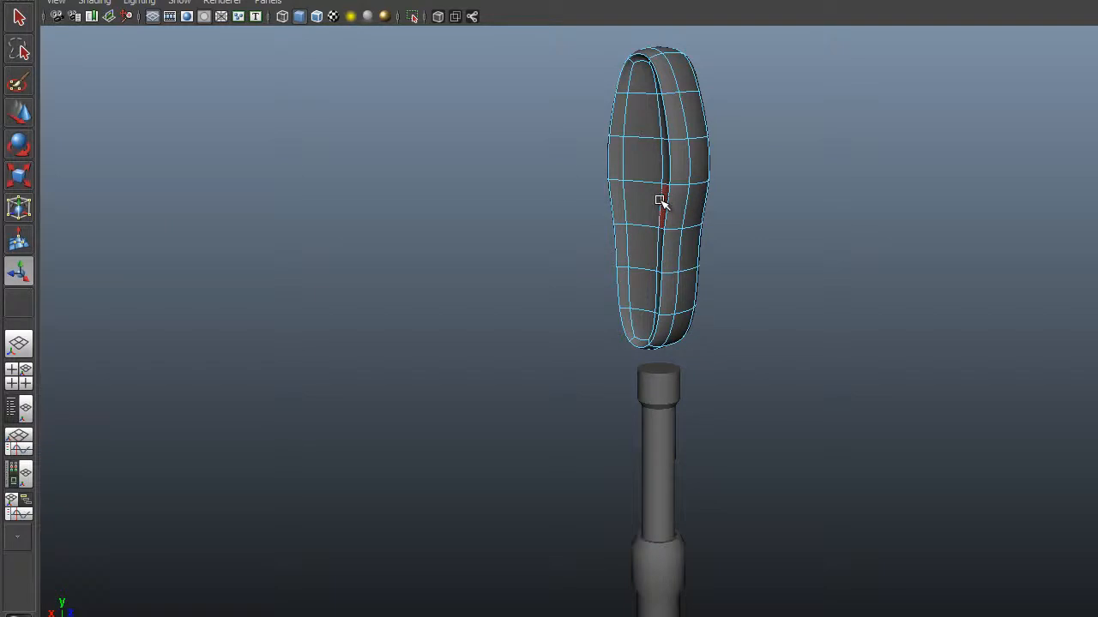
pyautogui.keyDown('alt'); pyautogui.moveTo(660, 206); pyautogui.dragTo(730, 211); pyautogui.keyUp('alt')
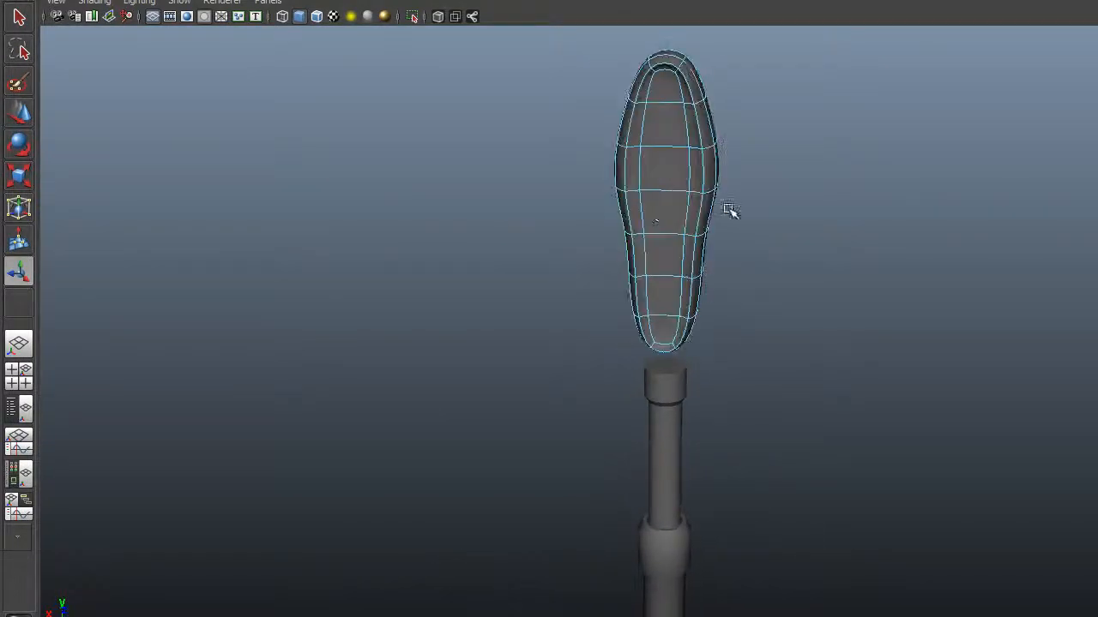
pyautogui.keyDown('alt'); pyautogui.moveTo(661, 215); pyautogui.dragTo(563, 213); pyautogui.keyUp('alt')
pyautogui.keyDown('alt'); pyautogui.moveTo(603, 245); pyautogui.dragTo(603, 226); pyautogui.keyUp('alt')
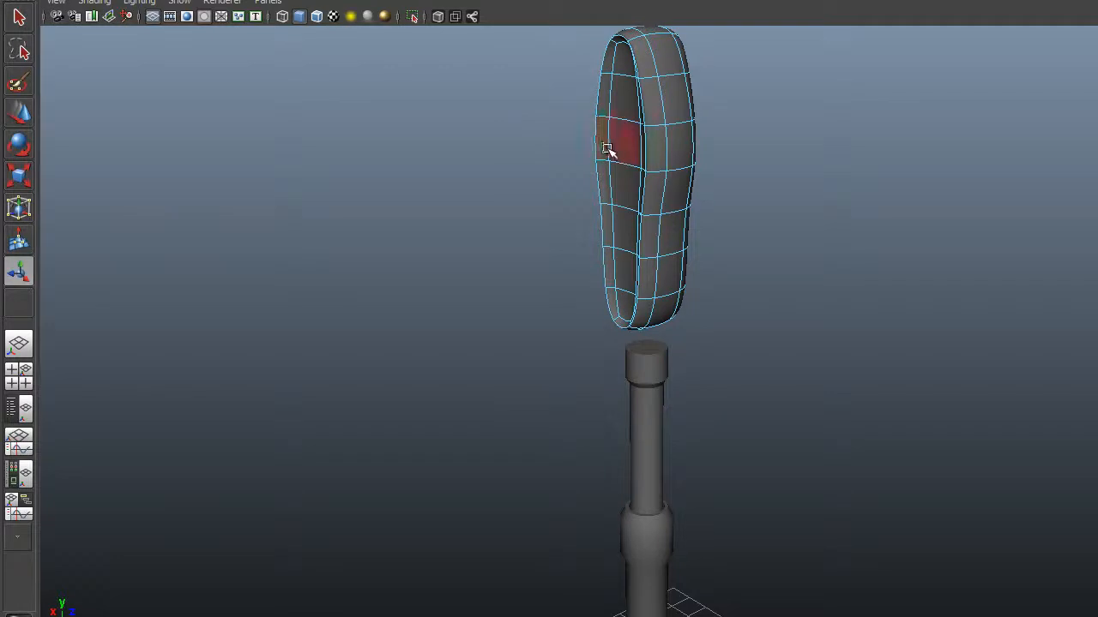
pyautogui.keyDown('alt'); pyautogui.moveTo(638, 152); pyautogui.dragTo(634, 183); pyautogui.keyUp('alt')
pyautogui.keyDown('alt'); pyautogui.moveTo(747, 297); pyautogui.dragTo(683, 321); pyautogui.keyUp('alt')
pyautogui.keyDown('alt'); pyautogui.moveTo(496, 284); pyautogui.dragTo(472, 311); pyautogui.keyUp('alt')
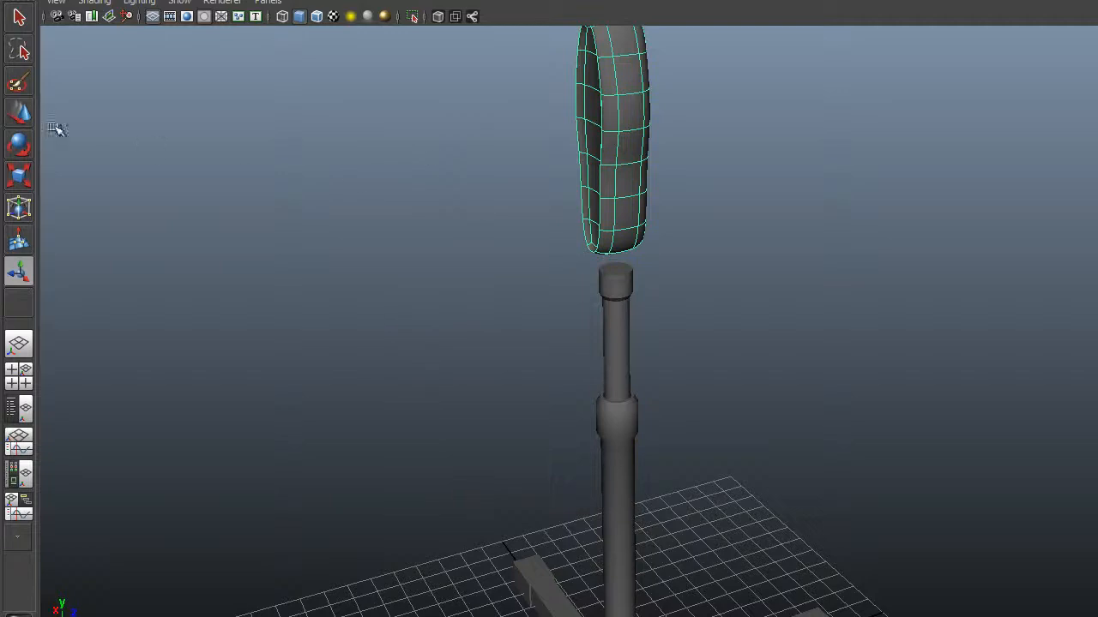
# Step: Move the recessed part down so that its lower end meets the top of the stand
pyautogui.click(18, 112)
pyautogui.keyDown('alt'); pyautogui.moveTo(563, 233); pyautogui.dragTo(561, 261, button='middle'); pyautogui.keyUp('alt')
pyautogui.moveTo(604, 60); pyautogui.dragTo(853, 171)
pyautogui.click(571, 201)
pyautogui.keyDown('alt'); pyautogui.moveTo(634, 223); pyautogui.dragTo(578, 309); pyautogui.keyUp('alt')
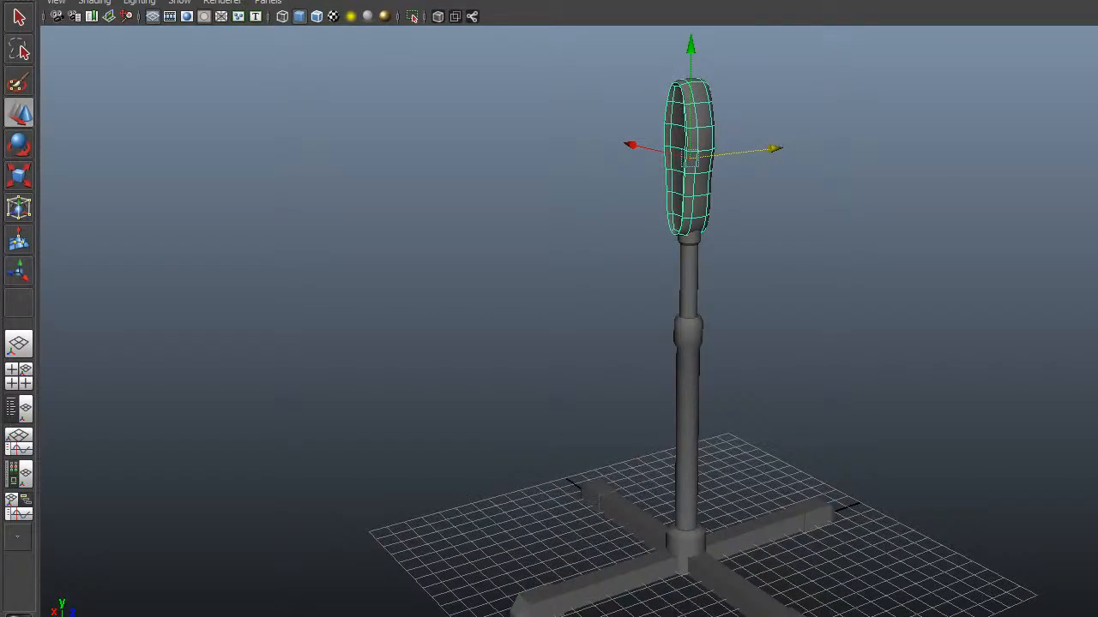
# Step: Raise the new polygon cylinder to the upper section of the pole, just above the wide collar
pyautogui.moveTo(686, 466); pyautogui.dragTo(673, 170)
pyautogui.keyDown('alt'); pyautogui.moveTo(629, 300); pyautogui.dragTo(823, 380, button='right'); pyautogui.keyUp('alt')
pyautogui.keyDown('alt'); pyautogui.moveTo(823, 380); pyautogui.dragTo(583, 431); pyautogui.keyUp('alt')
pyautogui.keyDown('alt'); pyautogui.moveTo(583, 432); pyautogui.dragTo(884, 509, button='right'); pyautogui.keyUp('alt')
pyautogui.keyDown('alt'); pyautogui.moveTo(751, 484); pyautogui.dragTo(809, 411, button='middle'); pyautogui.keyUp('alt')
pyautogui.keyDown('alt'); pyautogui.moveTo(808, 412); pyautogui.dragTo(735, 414); pyautogui.keyUp('alt')
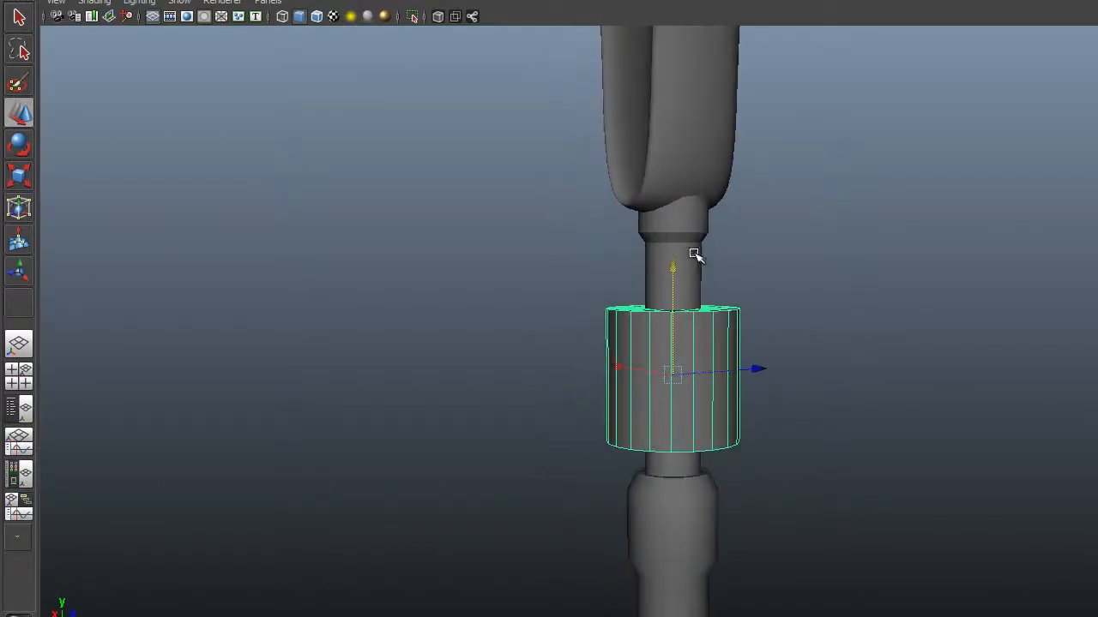
pyautogui.click(695, 254)
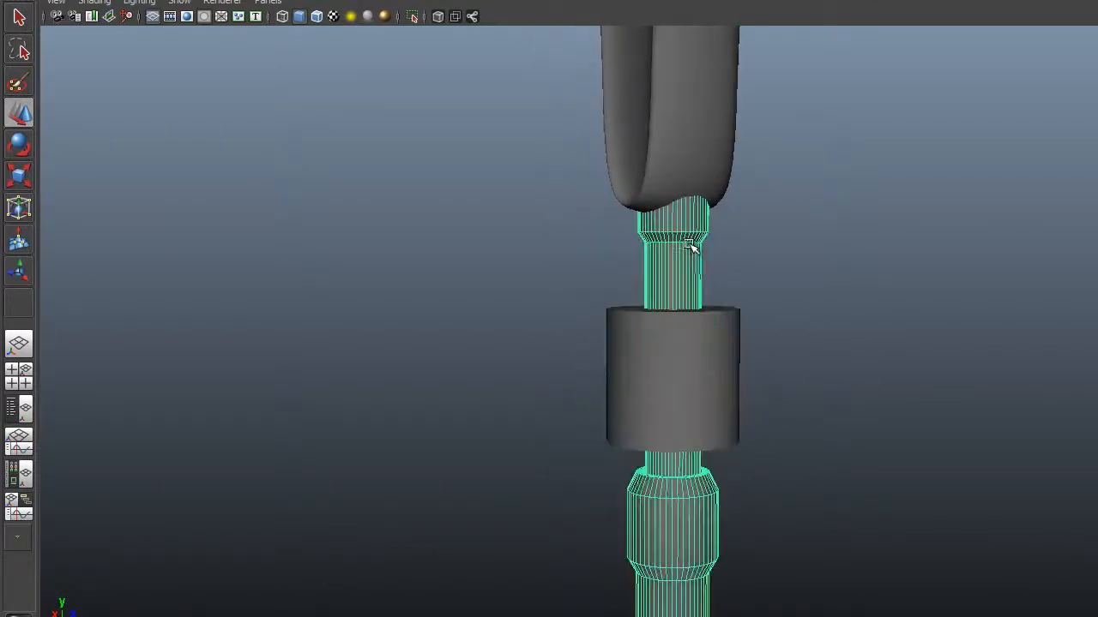
pyautogui.click(685, 345)
pyautogui.keyDown('alt'); pyautogui.moveTo(703, 360); pyautogui.dragTo(698, 367); pyautogui.keyUp('alt')
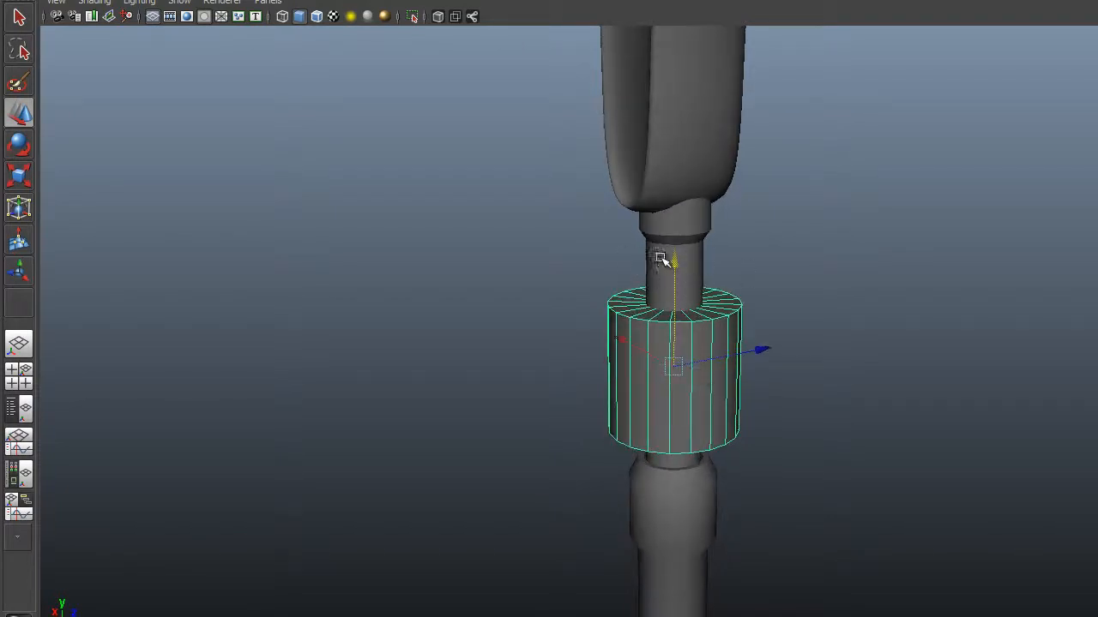
pyautogui.moveTo(678, 335)
pyautogui.keyDown('alt'); pyautogui.mouseDown()
pyautogui.moveTo(660, 318)
pyautogui.moveTo(667, 350)
pyautogui.mouseUp(); pyautogui.keyUp('alt')
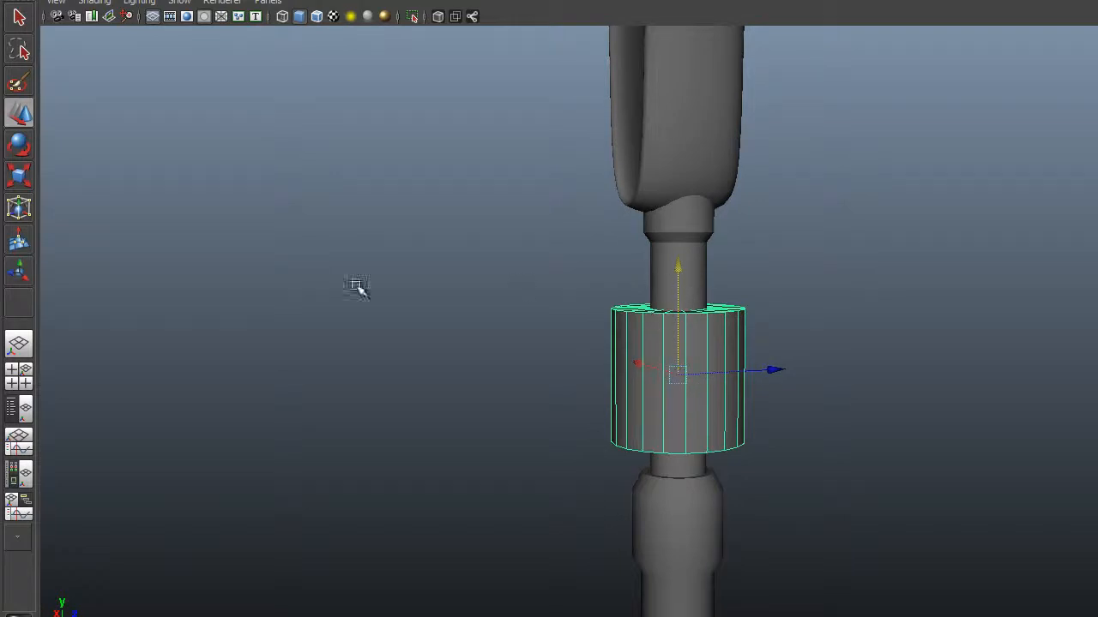
# Step: Scale the cylinder down uniformly to the pole's thickness and raise it to the top of the recessed part
pyautogui.click(19, 179)
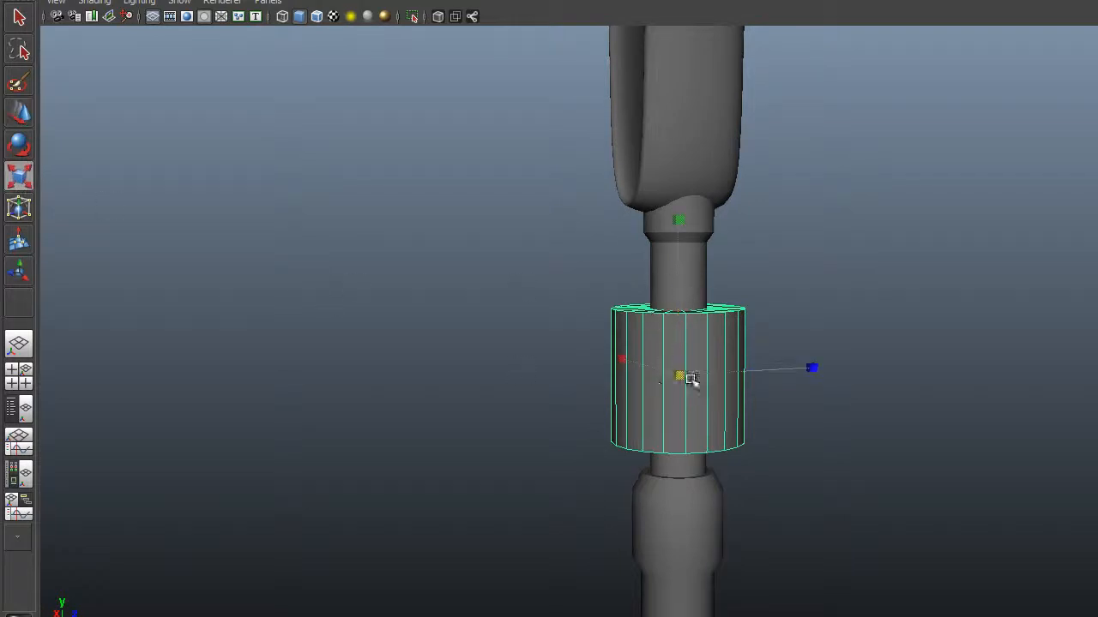
pyautogui.moveTo(682, 379); pyautogui.dragTo(615, 383)
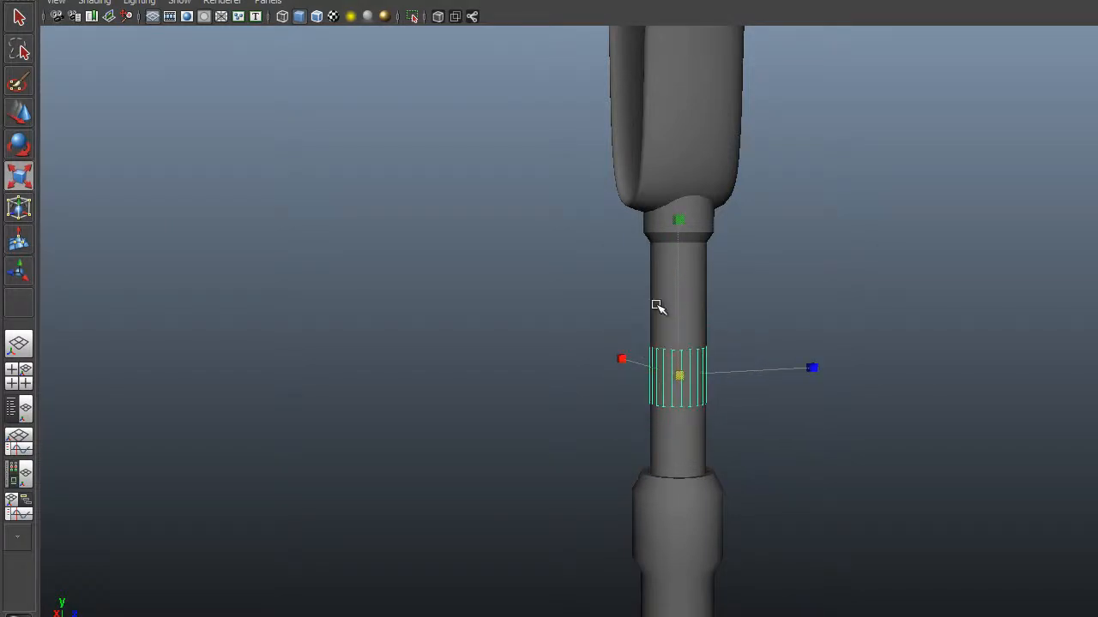
pyautogui.click(653, 370)
pyautogui.click(681, 389)
pyautogui.keyDown('alt'); pyautogui.moveTo(652, 377); pyautogui.dragTo(458, 372, button='right'); pyautogui.keyUp('alt')
pyautogui.keyDown('alt'); pyautogui.moveTo(458, 372); pyautogui.dragTo(689, 449); pyautogui.keyUp('alt')
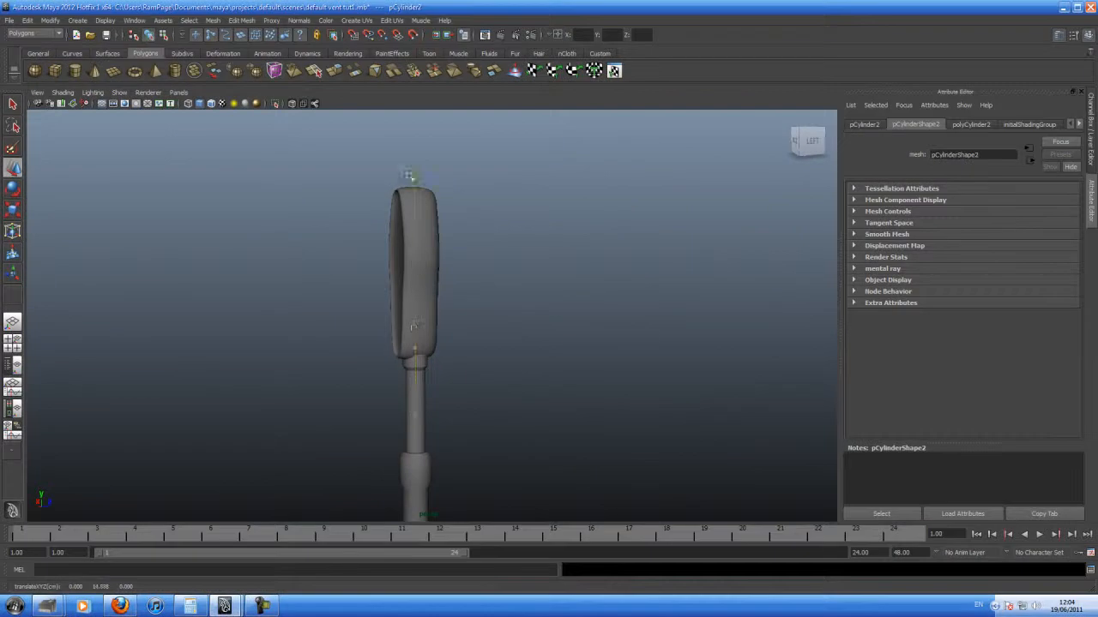
pyautogui.keyDown('alt'); pyautogui.moveTo(415, 126); pyautogui.dragTo(537, 275); pyautogui.keyUp('alt')
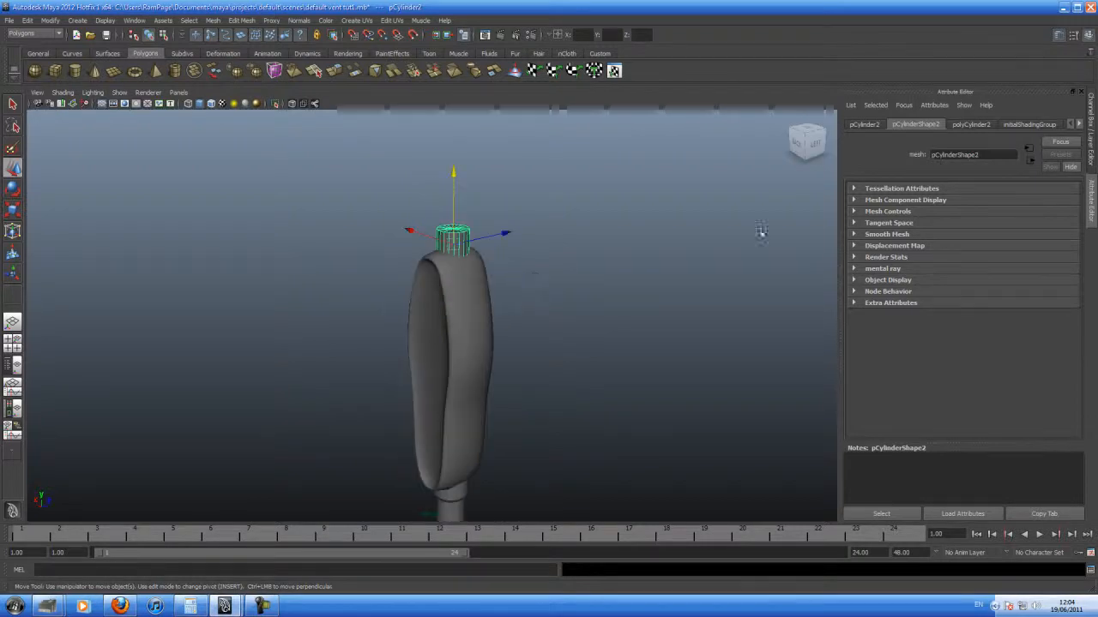
# Step: Set the small cylinder's Subdivisions Axis to 50
pyautogui.click(983, 127)
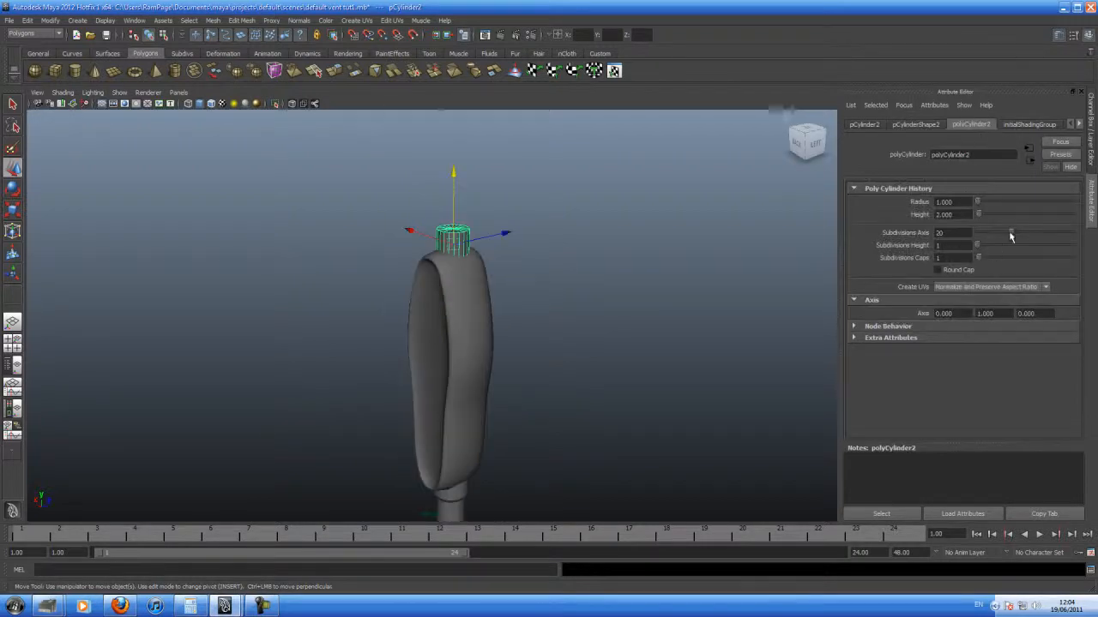
pyautogui.moveTo(1013, 233); pyautogui.dragTo(1072, 232)
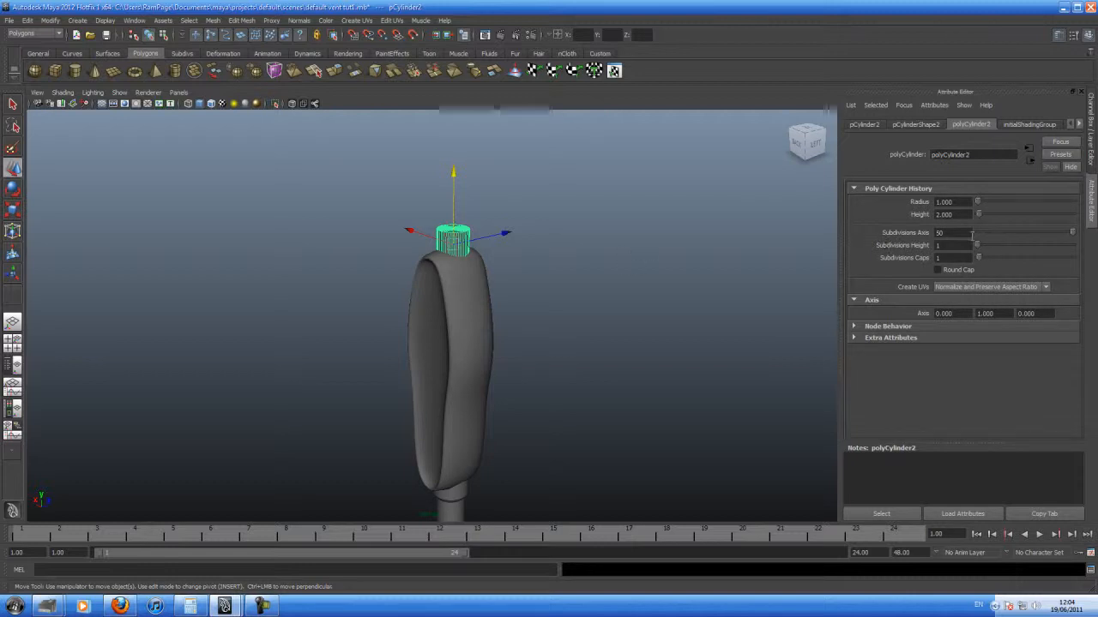
pyautogui.keyDown('alt'); pyautogui.moveTo(539, 364); pyautogui.dragTo(571, 277); pyautogui.keyUp('alt')
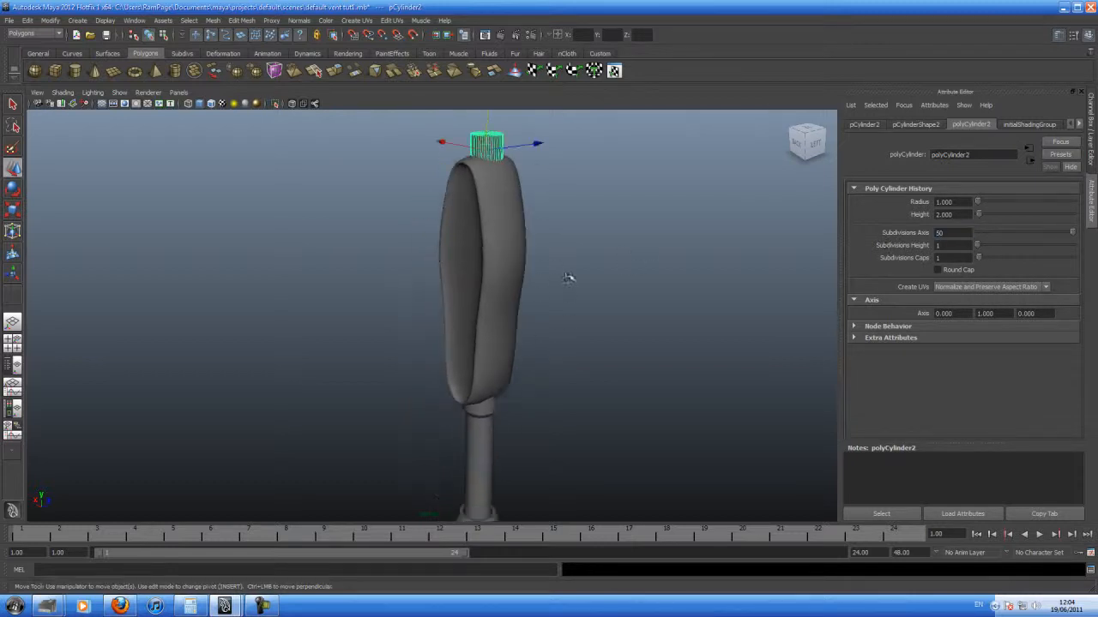
# Step: Set the small cylinder's Subdivisions Caps to 0
pyautogui.click(493, 448)
pyautogui.keyDown('alt'); pyautogui.moveTo(566, 415); pyautogui.dragTo(470, 391); pyautogui.keyUp('alt')
pyautogui.click(466, 212)
pyautogui.keyDown('alt'); pyautogui.moveTo(468, 214); pyautogui.dragTo(475, 288, button='middle'); pyautogui.keyUp('alt')
pyautogui.keyDown('alt'); pyautogui.moveTo(475, 288); pyautogui.dragTo(626, 331, button='right'); pyautogui.keyUp('alt')
pyautogui.keyDown('alt'); pyautogui.moveTo(626, 331); pyautogui.dragTo(485, 361, button='middle'); pyautogui.keyUp('alt')
pyautogui.moveTo(979, 259); pyautogui.dragTo(977, 261)
pyautogui.keyDown('alt'); pyautogui.moveTo(337, 302); pyautogui.dragTo(371, 308); pyautogui.keyUp('alt')
pyautogui.scroll(4, 473, 320)
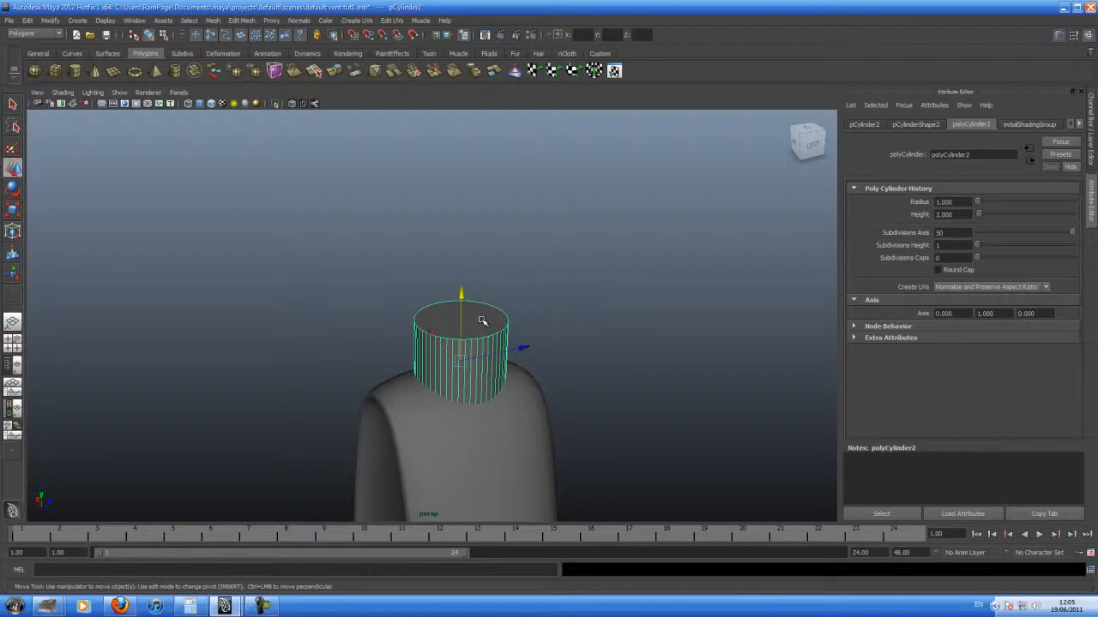
# Step: Extrude the small cylinder's top face and scale it outward uniformly to 1.283 as a wider rim
pyautogui.press('F11')
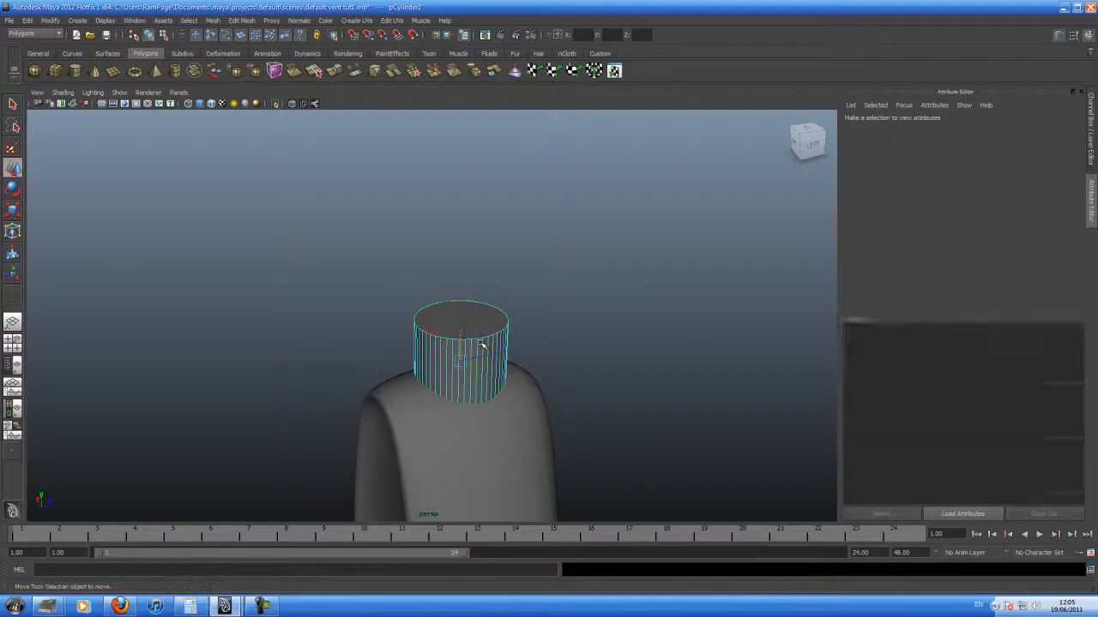
pyautogui.click(470, 319)
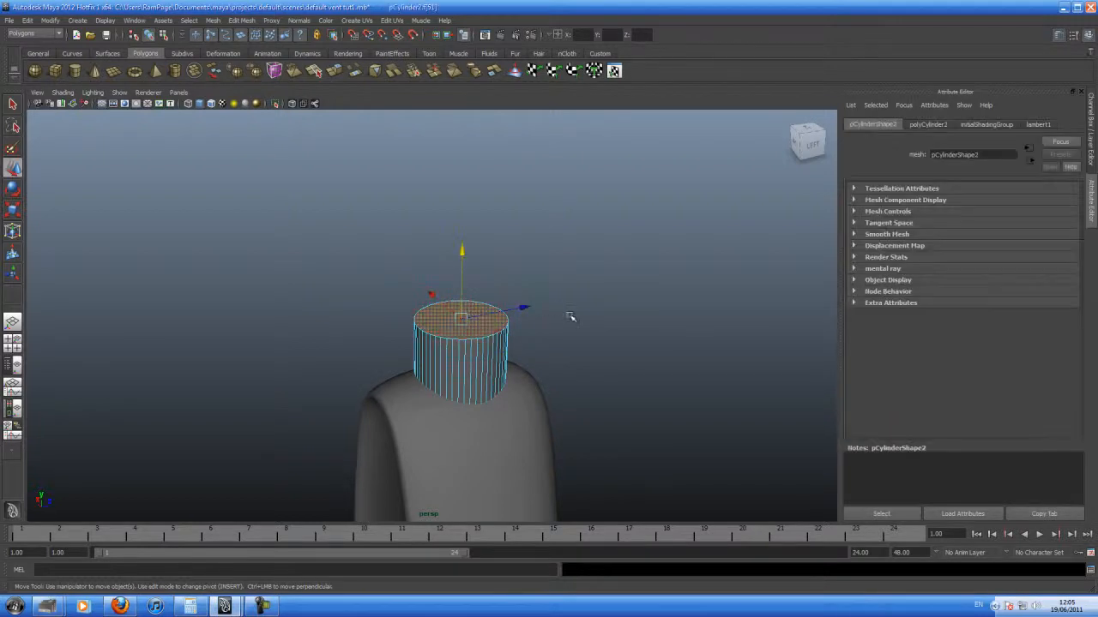
pyautogui.click(334, 70)
pyautogui.click(462, 222)
pyautogui.moveTo(464, 319); pyautogui.dragTo(472, 319)
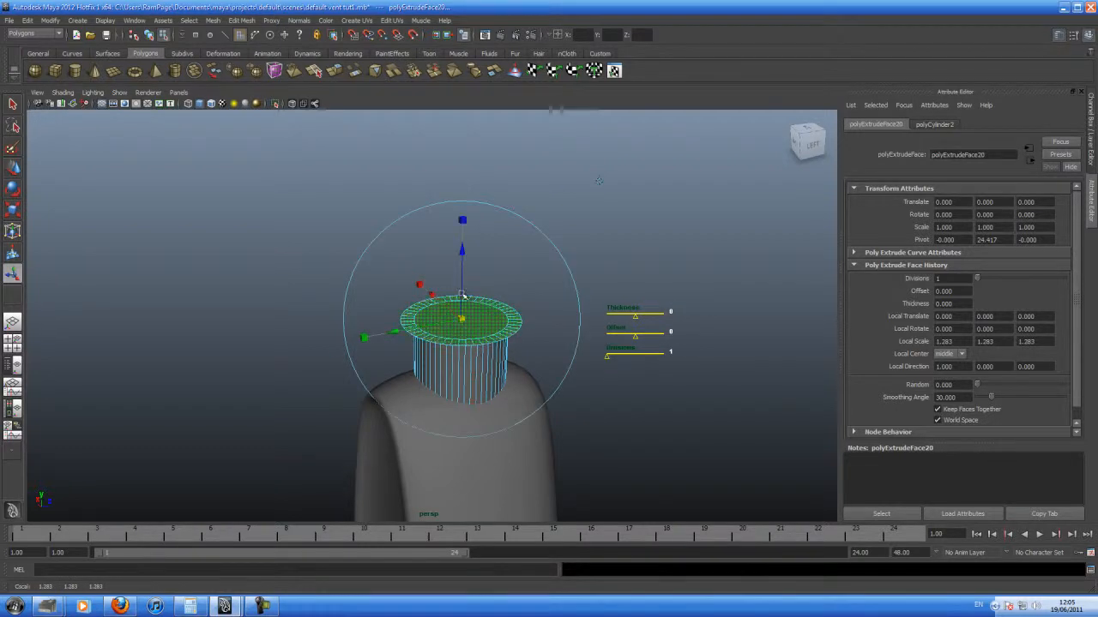
# Step: Raise the small cylinder's extruded rim slightly and extrude its top face upward by 0.761 as a collar
pyautogui.moveTo(462, 252); pyautogui.dragTo(463, 241)
pyautogui.moveTo(456, 306)
pyautogui.keyDown('alt'); pyautogui.mouseDown()
pyautogui.moveTo(444, 279)
pyautogui.moveTo(447, 300)
pyautogui.mouseUp(); pyautogui.keyUp('alt')
pyautogui.click(338, 73)
pyautogui.moveTo(440, 231); pyautogui.dragTo(441, 145)
pyautogui.keyDown('alt'); pyautogui.moveTo(514, 235); pyautogui.dragTo(337, 252, button='right'); pyautogui.keyUp('alt')
pyautogui.keyDown('alt'); pyautogui.moveTo(392, 281); pyautogui.dragTo(458, 265); pyautogui.keyUp('alt')
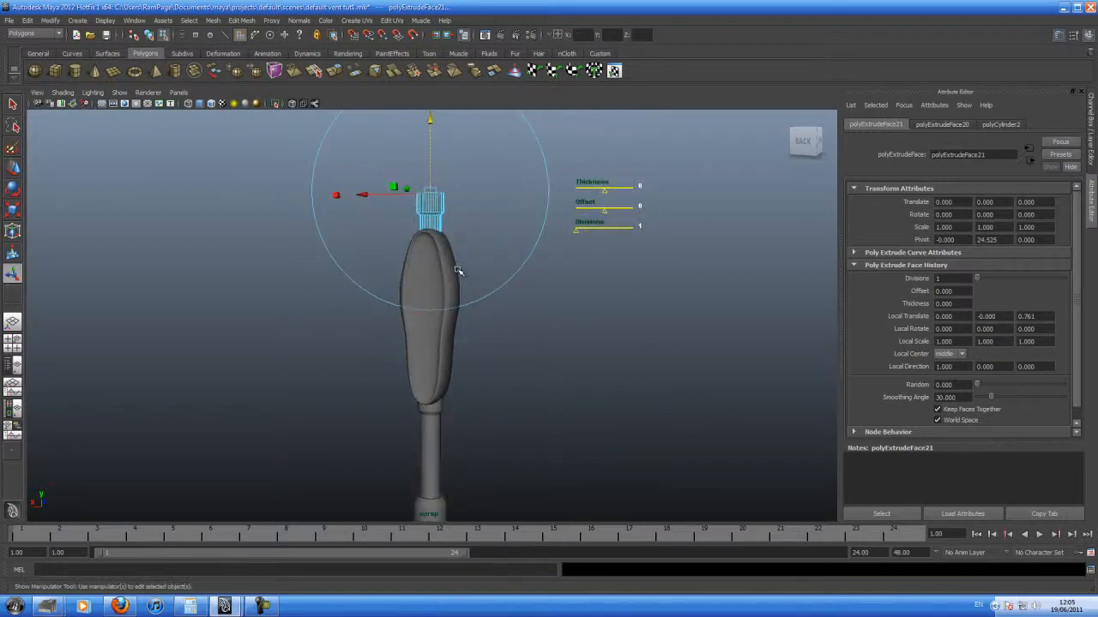
# Step: Lower the small cylinder over the pole below the recessed part and scale it uniformly to match the pole's thickness
pyautogui.press('F8')
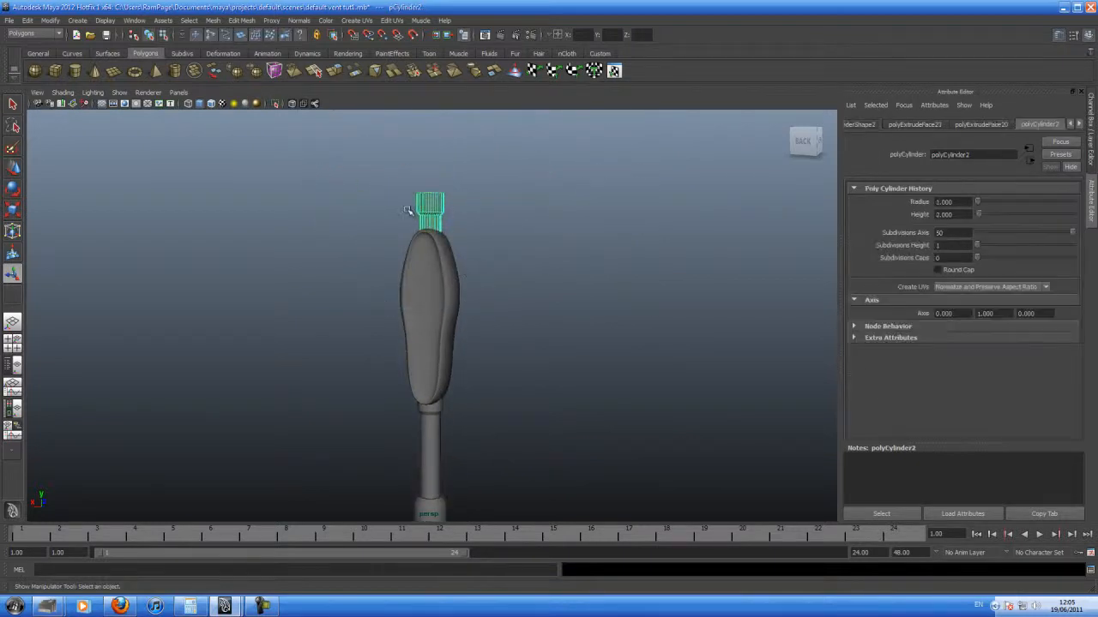
pyautogui.press('w')
pyautogui.moveTo(430, 150); pyautogui.dragTo(357, 365)
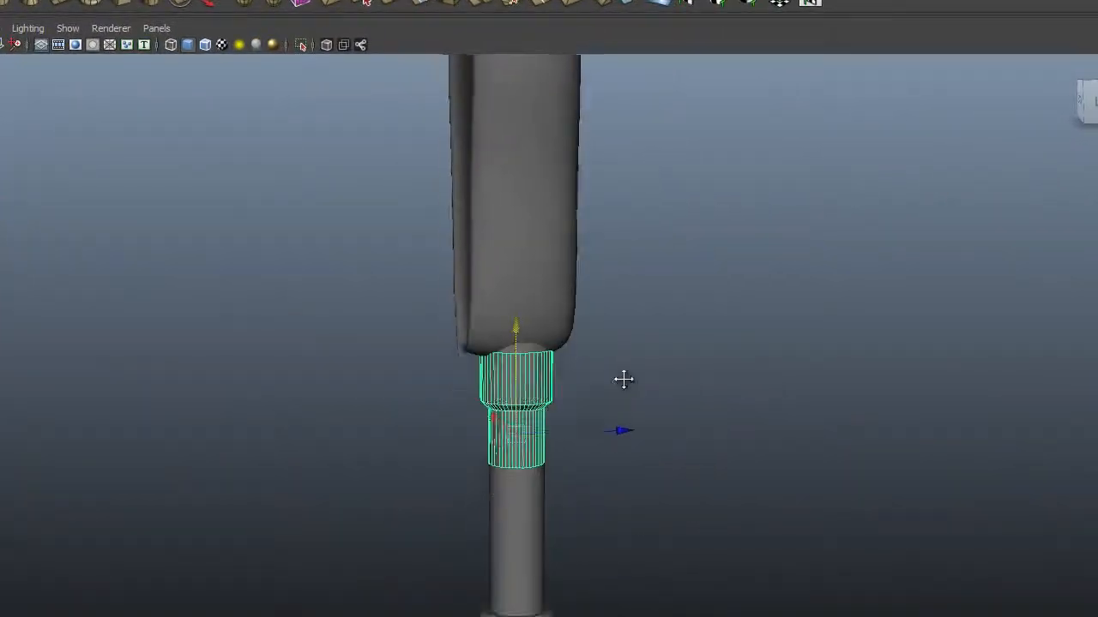
pyautogui.keyDown('alt'); pyautogui.moveTo(623, 379); pyautogui.dragTo(614, 323); pyautogui.keyUp('alt')
pyautogui.press('r')
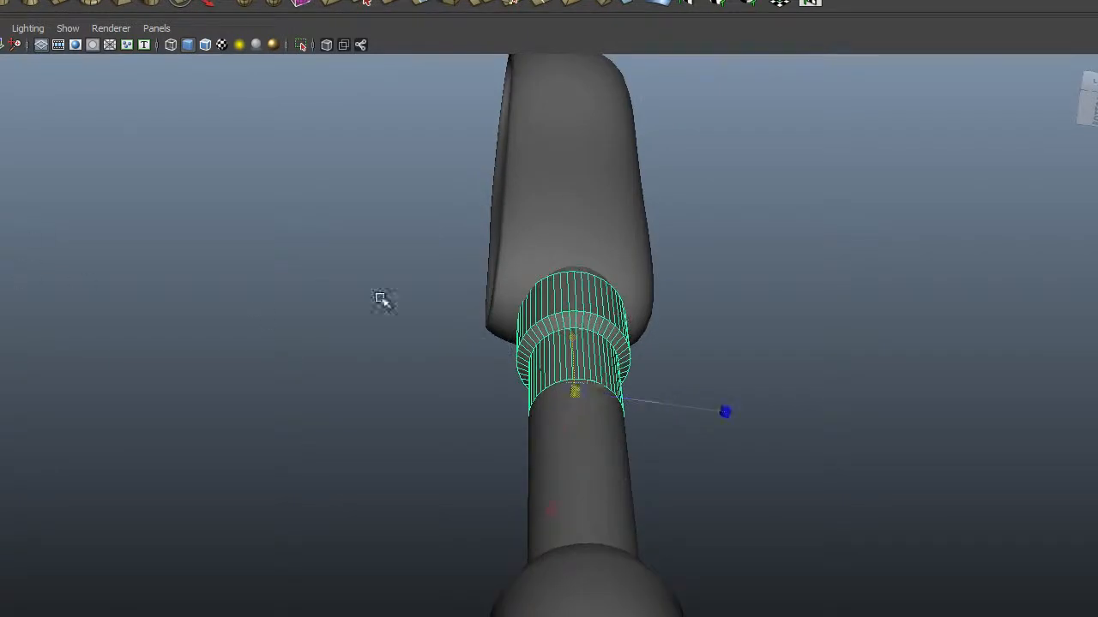
pyautogui.moveTo(574, 391); pyautogui.dragTo(573, 392)
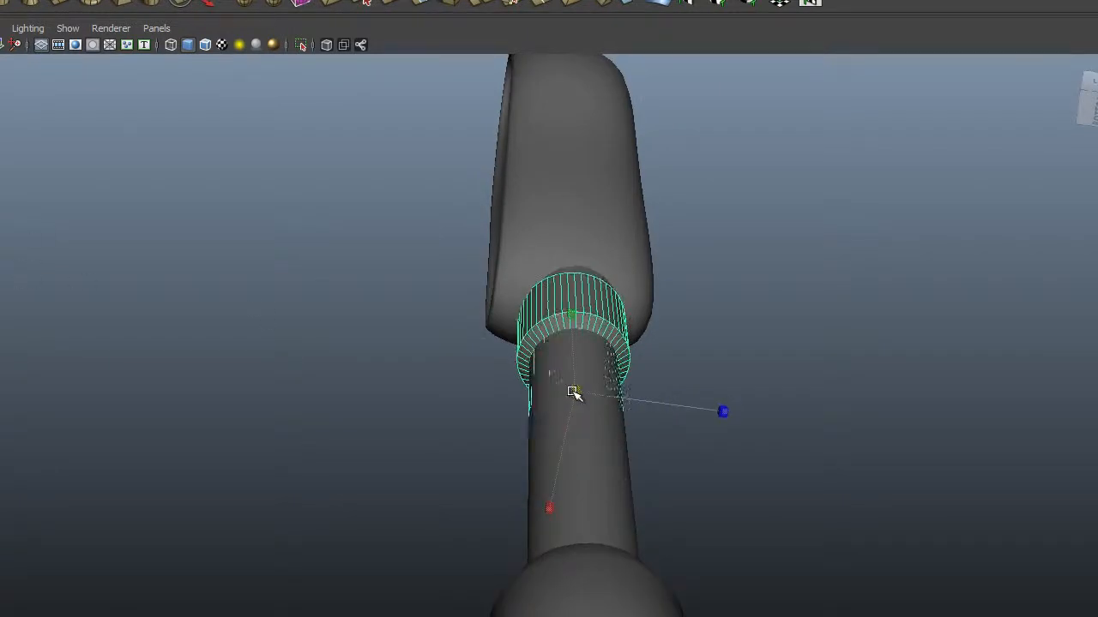
# Step: Move the resized cylinder fitting back up onto the top of the recessed part
pyautogui.keyDown('alt'); pyautogui.moveTo(531, 229); pyautogui.dragTo(609, 460); pyautogui.keyUp('alt')
pyautogui.keyDown('alt'); pyautogui.moveTo(610, 459); pyautogui.dragTo(561, 549, button='right'); pyautogui.keyUp('alt')
pyautogui.keyDown('alt'); pyautogui.moveTo(576, 438); pyautogui.dragTo(558, 573, button='middle'); pyautogui.keyUp('alt')
pyautogui.keyDown('alt'); pyautogui.moveTo(558, 573); pyautogui.dragTo(476, 480, button='right'); pyautogui.keyUp('alt')
pyautogui.press('w')
pyautogui.moveTo(529, 452); pyautogui.dragTo(669, 227)
pyautogui.keyDown('alt'); pyautogui.moveTo(669, 228); pyautogui.dragTo(498, 287, button='right'); pyautogui.keyUp('alt')
pyautogui.keyDown('alt'); pyautogui.moveTo(553, 403); pyautogui.dragTo(613, 365); pyautogui.keyUp('alt')
pyautogui.keyDown('alt'); pyautogui.moveTo(680, 395); pyautogui.dragTo(466, 394, button='right'); pyautogui.keyUp('alt')
pyautogui.keyDown('alt'); pyautogui.moveTo(580, 390); pyautogui.dragTo(524, 446); pyautogui.keyUp('alt')
pyautogui.keyDown('alt'); pyautogui.moveTo(524, 446); pyautogui.dragTo(471, 379, button='right'); pyautogui.keyUp('alt')
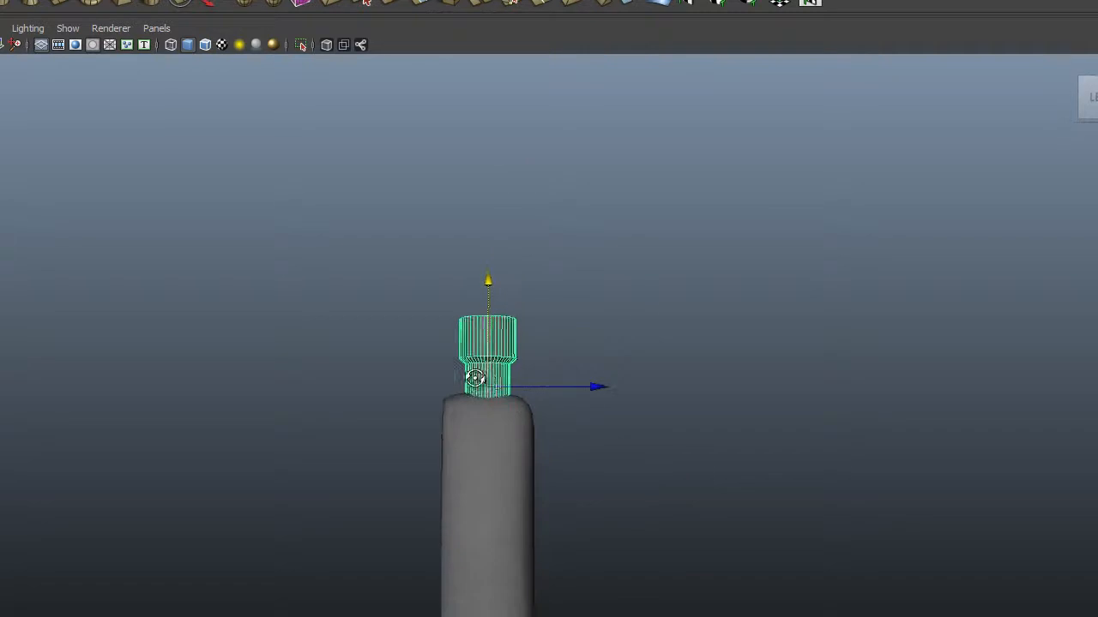
# Step: Lengthen the top fitting's neck by raising all of its collar and rim vertices, and return to object mode
pyautogui.keyDown('alt'); pyautogui.moveTo(458, 379); pyautogui.dragTo(566, 421, button='middle'); pyautogui.keyUp('alt')
pyautogui.keyDown('alt'); pyautogui.moveTo(566, 421); pyautogui.dragTo(733, 455, button='right'); pyautogui.keyUp('alt')
pyautogui.keyDown('alt'); pyautogui.moveTo(733, 455); pyautogui.dragTo(585, 454, button='middle'); pyautogui.keyUp('alt')
pyautogui.keyDown('alt'); pyautogui.moveTo(586, 453); pyautogui.dragTo(581, 445); pyautogui.keyUp('alt')
pyautogui.press('F9')
pyautogui.moveTo(400, 318); pyautogui.dragTo(678, 457)
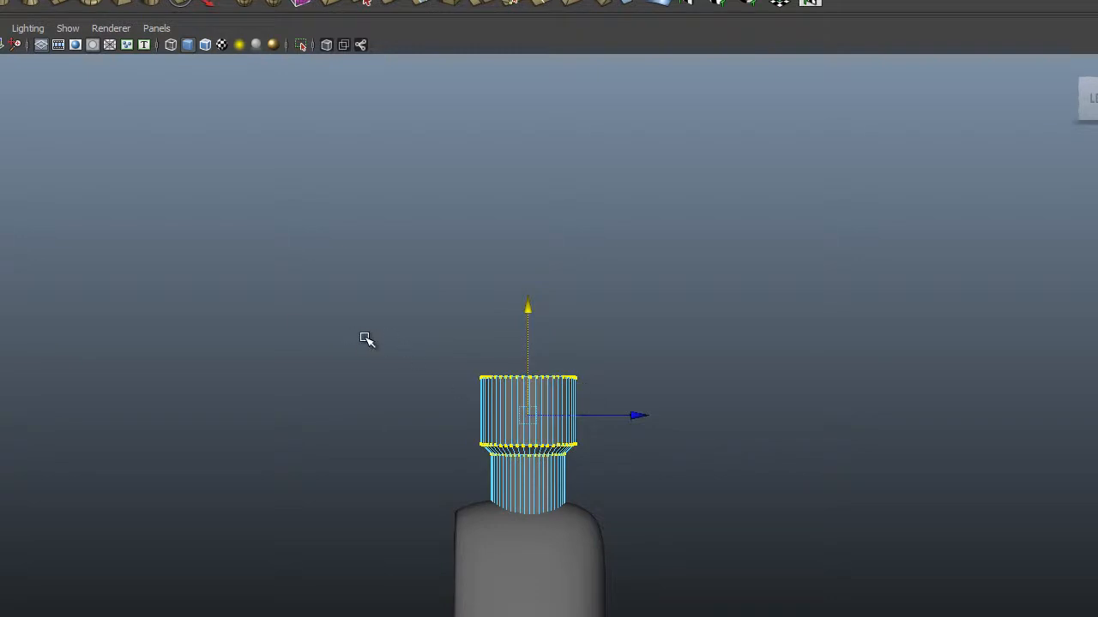
pyautogui.moveTo(528, 307); pyautogui.dragTo(528, 138)
pyautogui.keyDown('alt'); pyautogui.moveTo(777, 351); pyautogui.dragTo(553, 355); pyautogui.keyUp('alt')
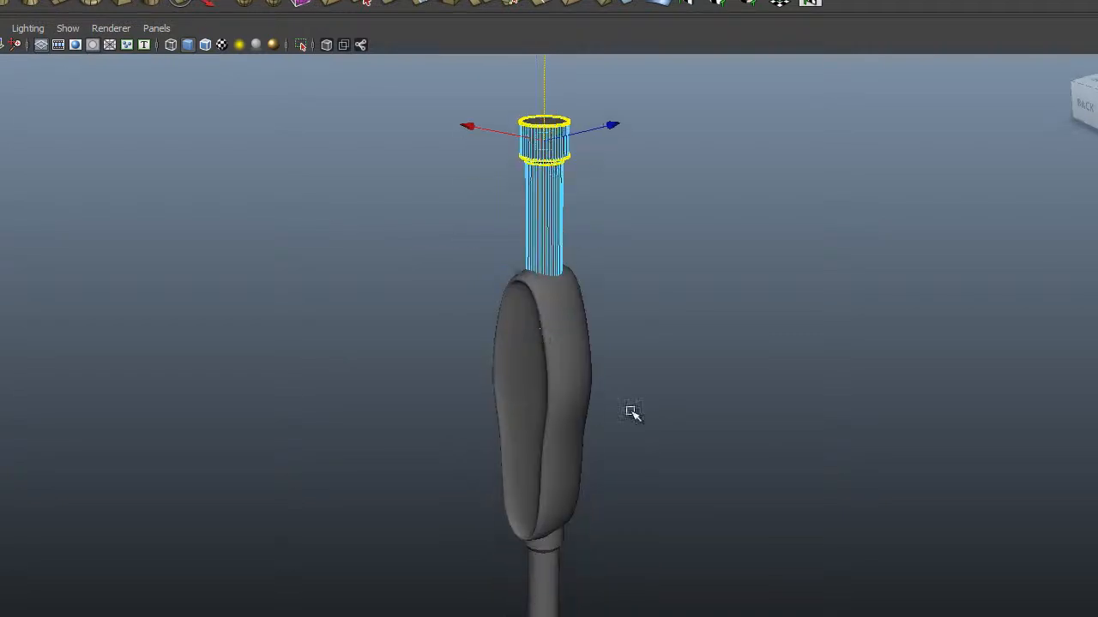
pyautogui.press('F8')
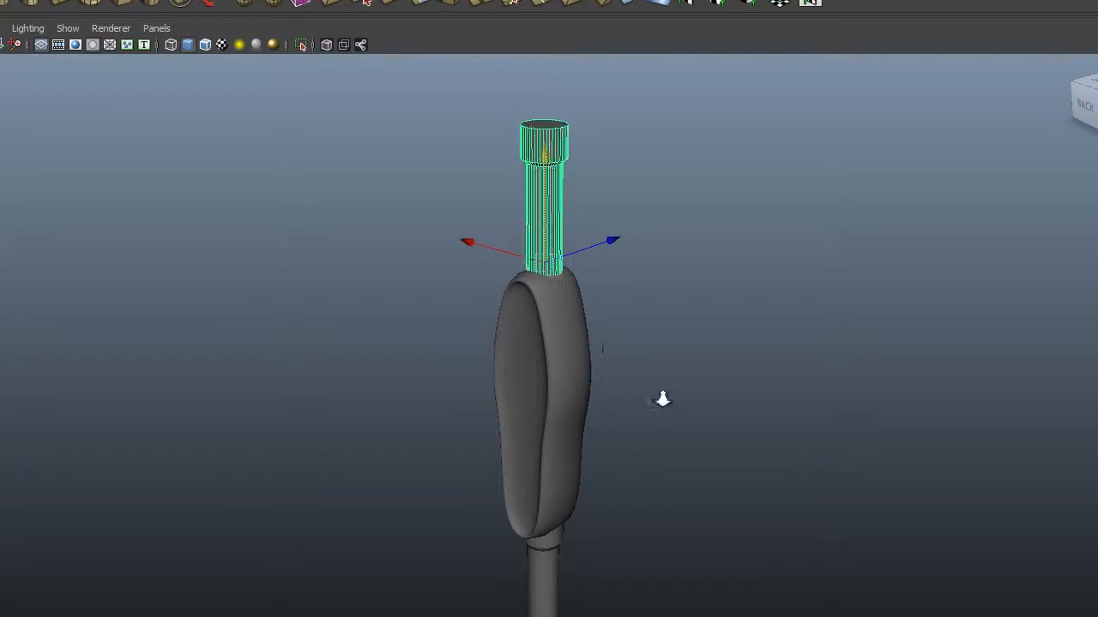
pyautogui.scroll(-3, 681, 397)
pyautogui.keyDown('alt'); pyautogui.moveTo(522, 465); pyautogui.dragTo(530, 375); pyautogui.keyUp('alt')
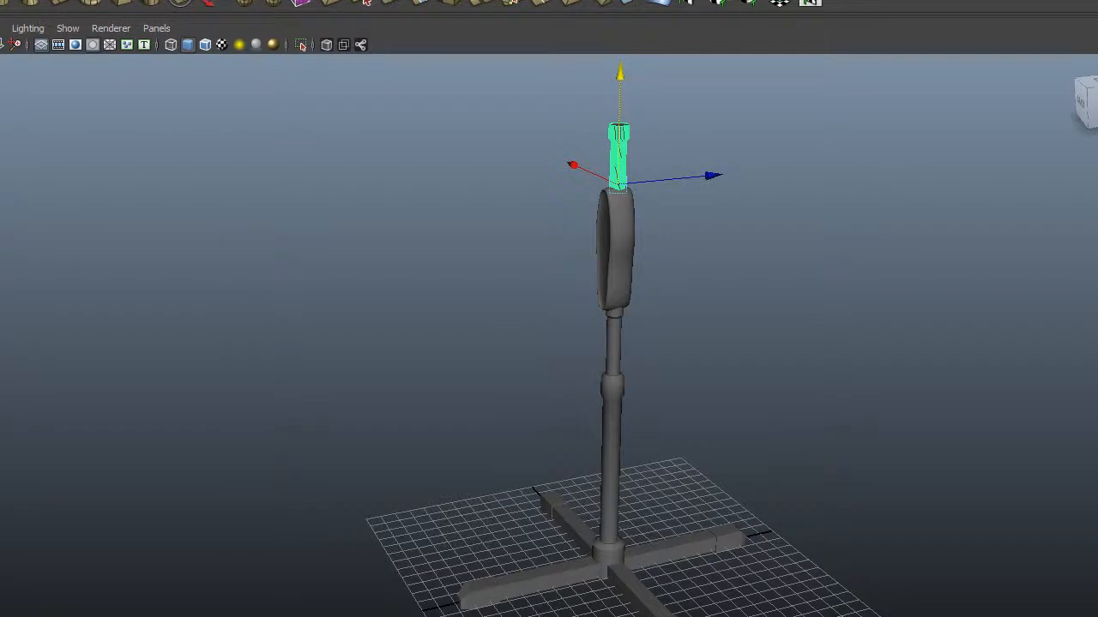
# Step: Create a new polygon cylinder and move it along Z to about -11.8, beyond the end of the stand's foot
pyautogui.click(4, 5)
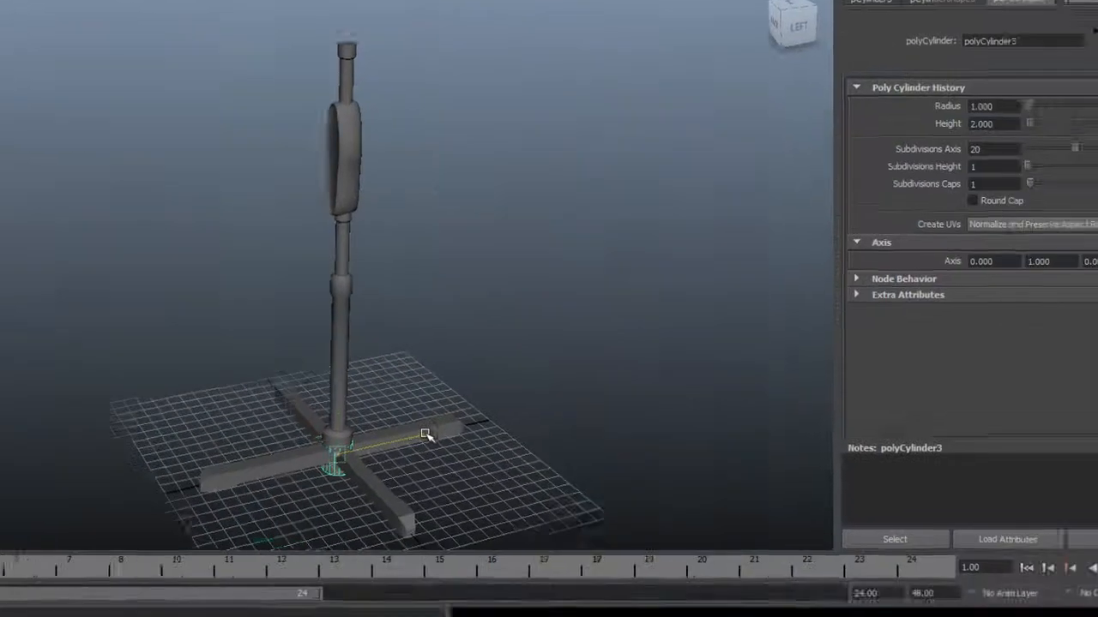
pyautogui.moveTo(696, 549); pyautogui.dragTo(623, 581)
pyautogui.moveTo(272, 431); pyautogui.dragTo(195, 463)
pyautogui.keyDown('alt'); pyautogui.moveTo(232, 165); pyautogui.dragTo(187, 110); pyautogui.keyUp('alt')
pyautogui.keyDown('alt'); pyautogui.moveTo(214, 298); pyautogui.dragTo(165, 313, button='middle'); pyautogui.keyUp('alt')
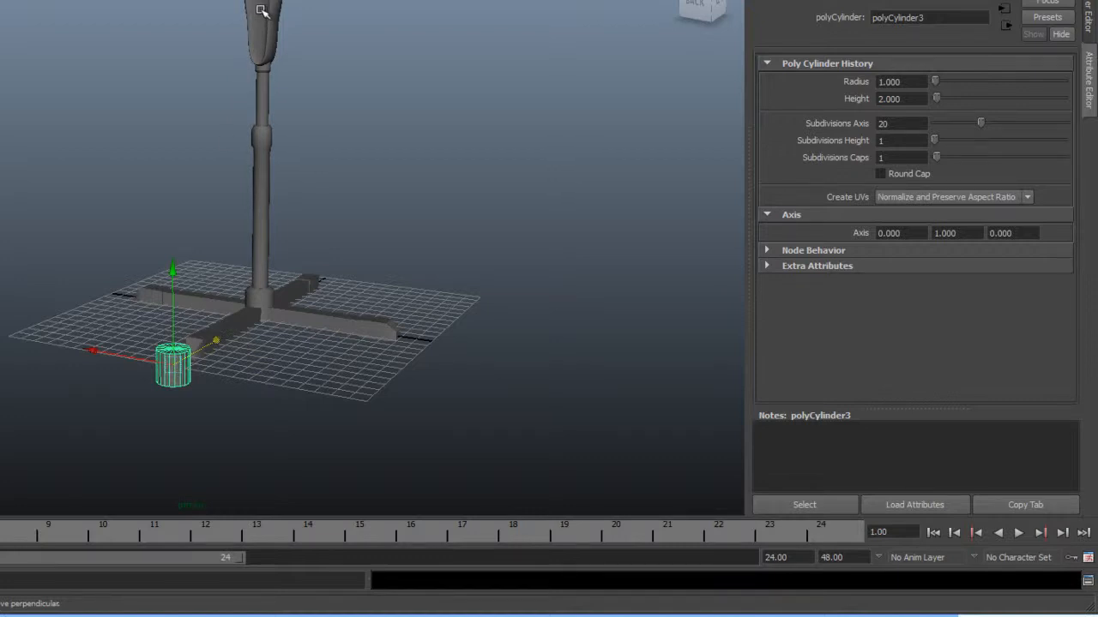
pyautogui.keyDown('alt'); pyautogui.moveTo(49, 294); pyautogui.dragTo(318, 322, button='right'); pyautogui.keyUp('alt')
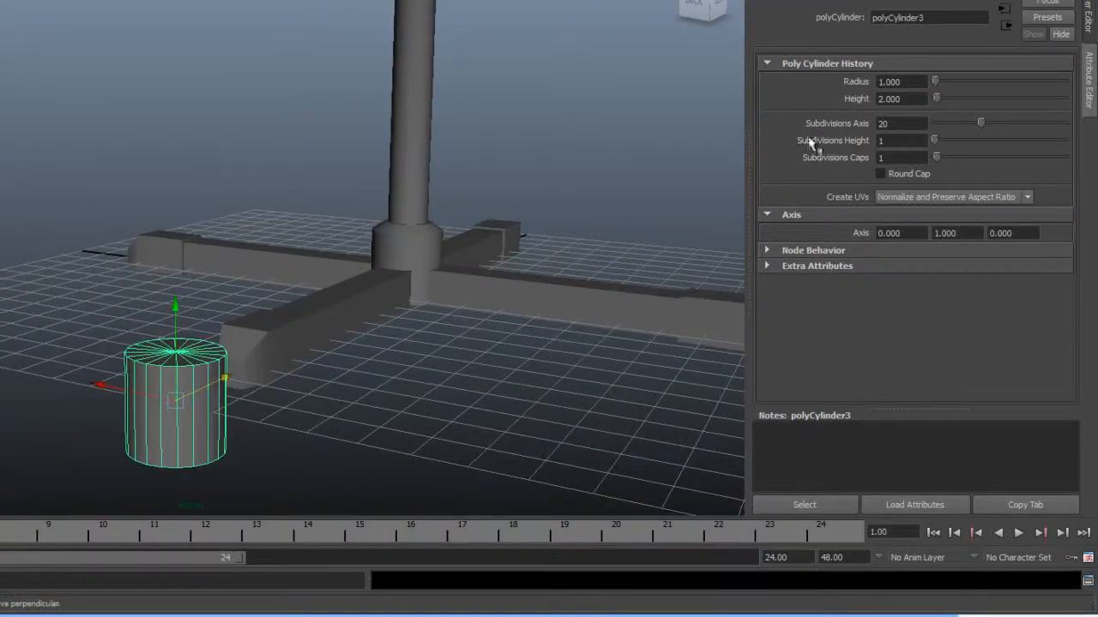
# Step: Set the new cylinder's Subdivisions Axis to 50 and Subdivisions Caps to 0, and flatten it vertically into a low disc
pyautogui.moveTo(971, 130); pyautogui.dragTo(1063, 127)
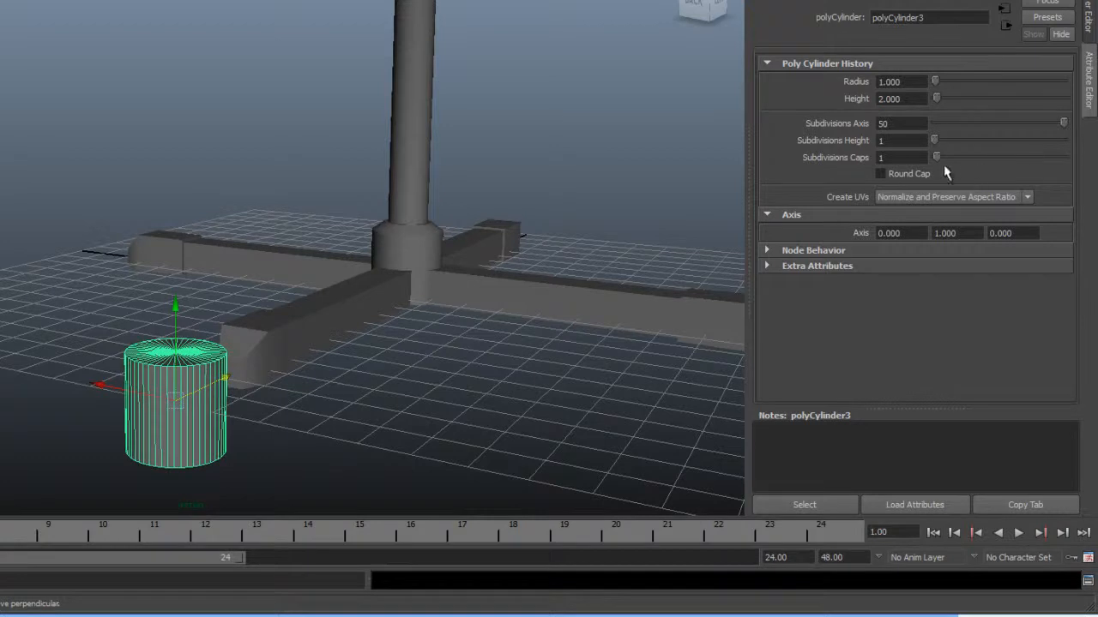
pyautogui.moveTo(939, 158); pyautogui.dragTo(928, 159)
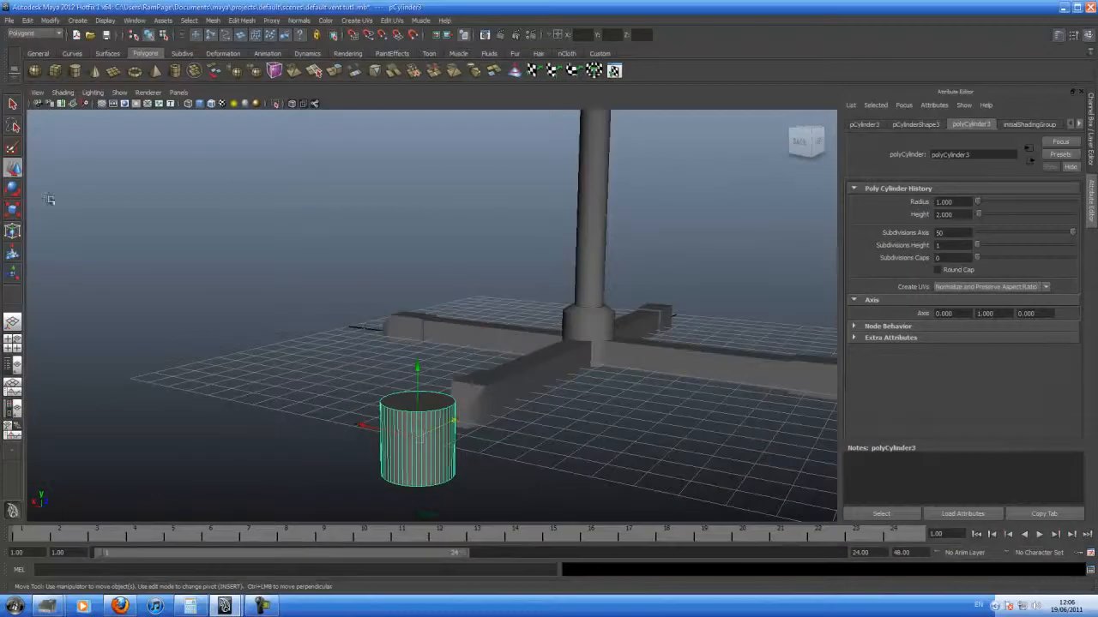
pyautogui.press('r')
pyautogui.moveTo(418, 336); pyautogui.dragTo(559, 333)
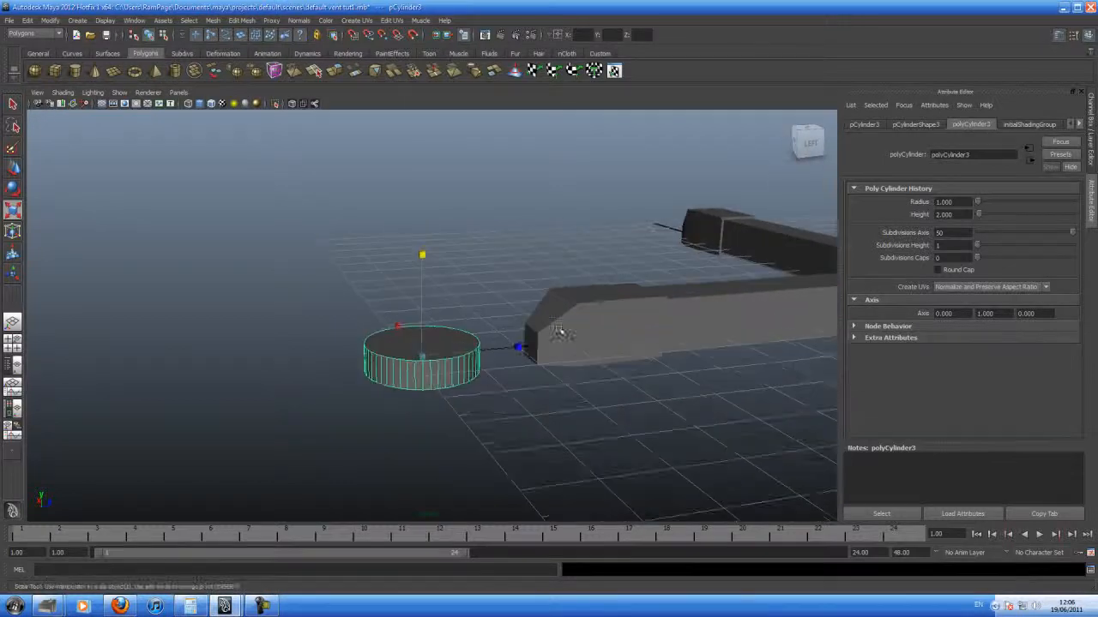
# Step: Extrude the disc's top face and scale it inward uniformly to 0.783
pyautogui.press('F11')
pyautogui.click(422, 343)
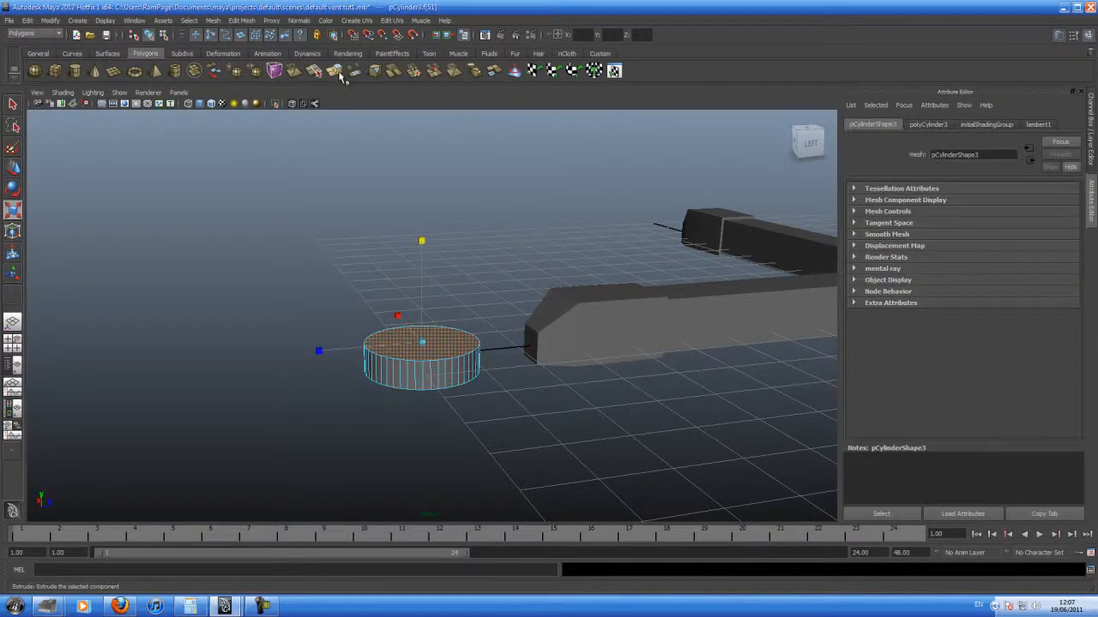
pyautogui.click(336, 72)
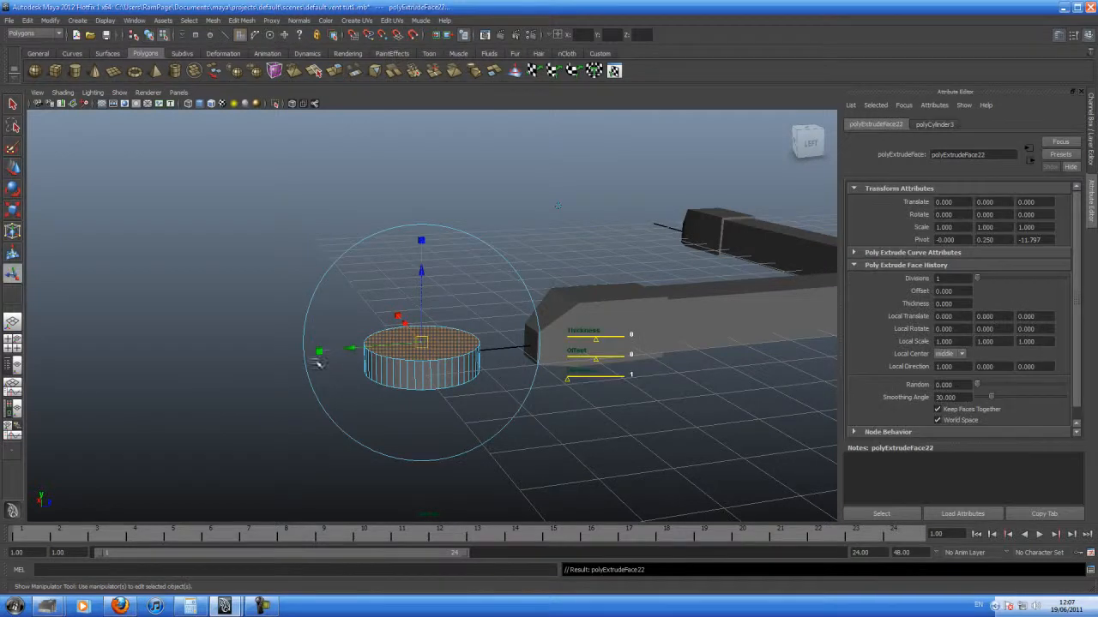
pyautogui.click(321, 352)
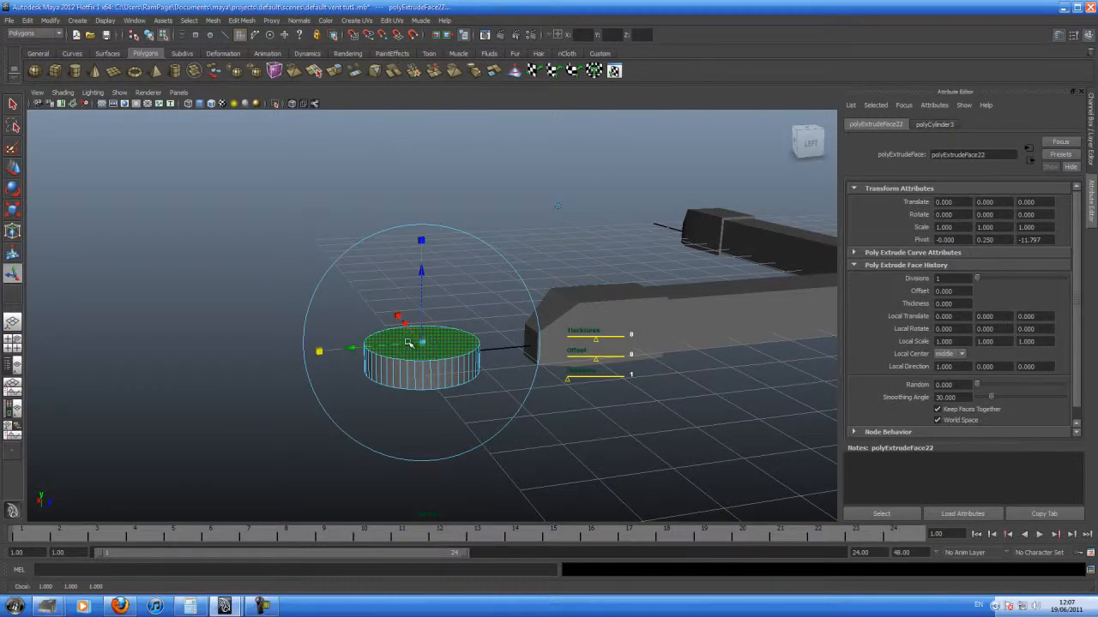
pyautogui.moveTo(420, 342)
pyautogui.mouseDown()
pyautogui.moveTo(411, 361)
pyautogui.moveTo(420, 328)
pyautogui.mouseUp()
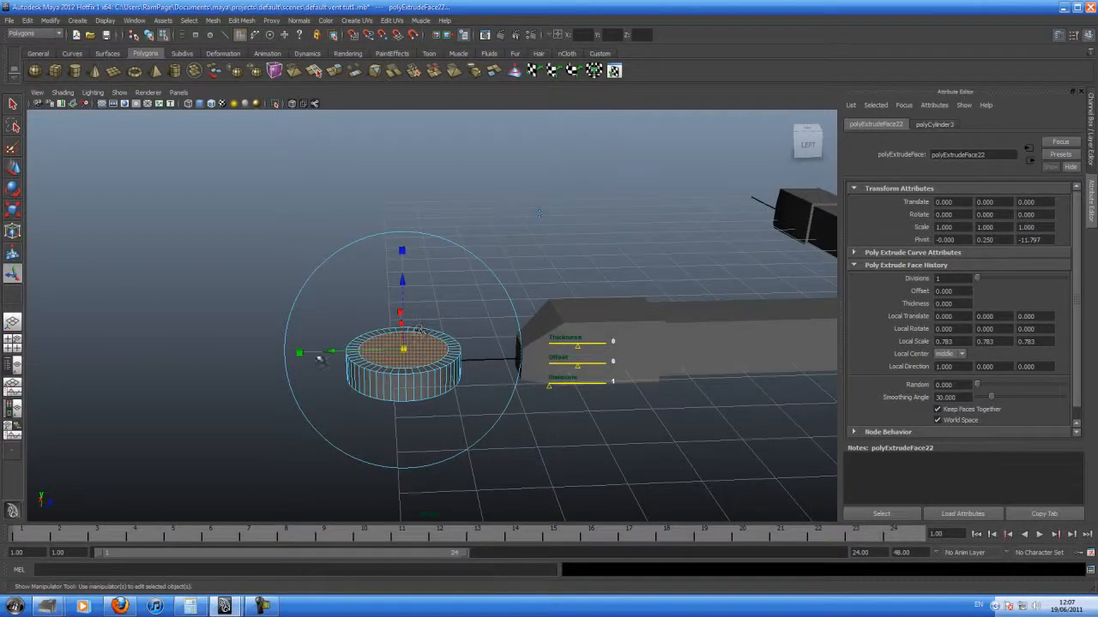
# Step: Extrude the inner face again, narrow it to a local Y scale of 0.384 and raise it by 0.106
pyautogui.click(335, 73)
pyautogui.moveTo(298, 354); pyautogui.dragTo(446, 390)
pyautogui.keyDown('alt'); pyautogui.moveTo(605, 239); pyautogui.dragTo(403, 324); pyautogui.keyUp('alt')
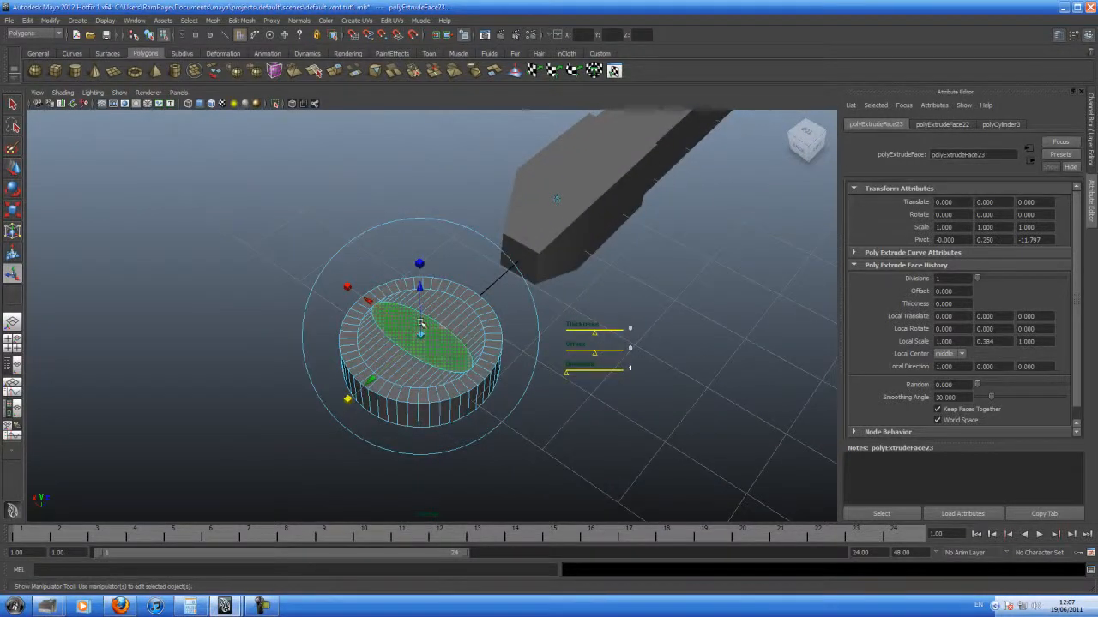
pyautogui.keyDown('alt'); pyautogui.moveTo(442, 354); pyautogui.dragTo(404, 287); pyautogui.keyUp('alt')
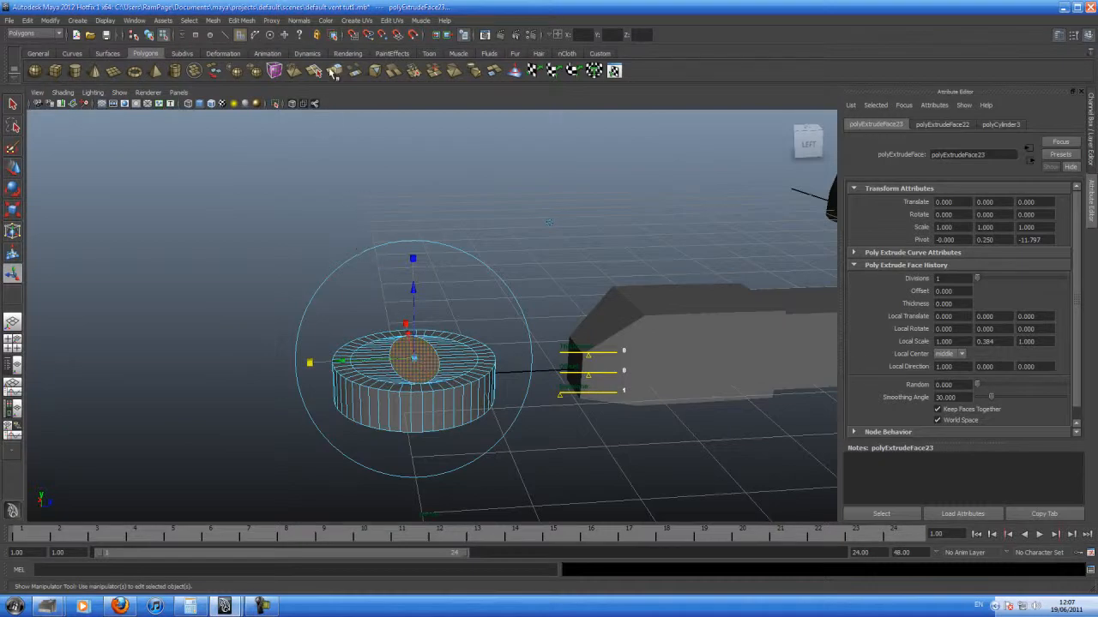
pyautogui.moveTo(412, 287); pyautogui.dragTo(416, 279)
pyautogui.keyDown('alt'); pyautogui.moveTo(417, 355); pyautogui.dragTo(391, 373); pyautogui.keyUp('alt')
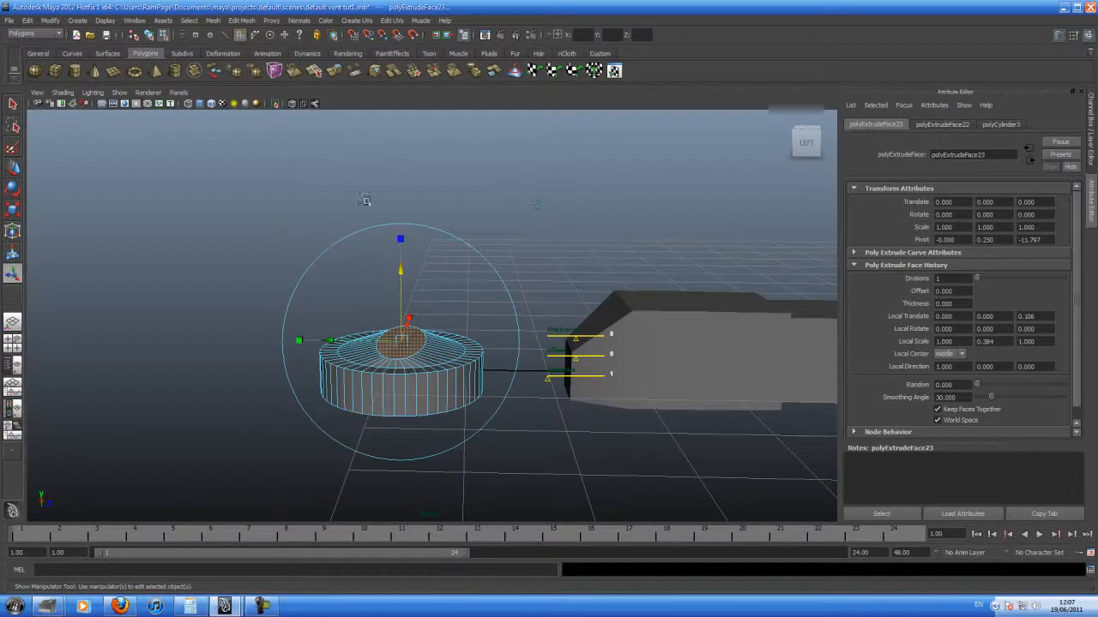
# Step: Extrude the narrow oval face upward about 0.6 to form a flat grip on the disc
pyautogui.click(336, 72)
pyautogui.moveTo(402, 261); pyautogui.dragTo(405, 210)
pyautogui.keyDown('alt'); pyautogui.moveTo(481, 172); pyautogui.dragTo(543, 146); pyautogui.keyUp('alt')
# Step: Extrude the grip's top face upward by 0.108 and scale it inward uniformly to 0.533
pyautogui.click(336, 71)
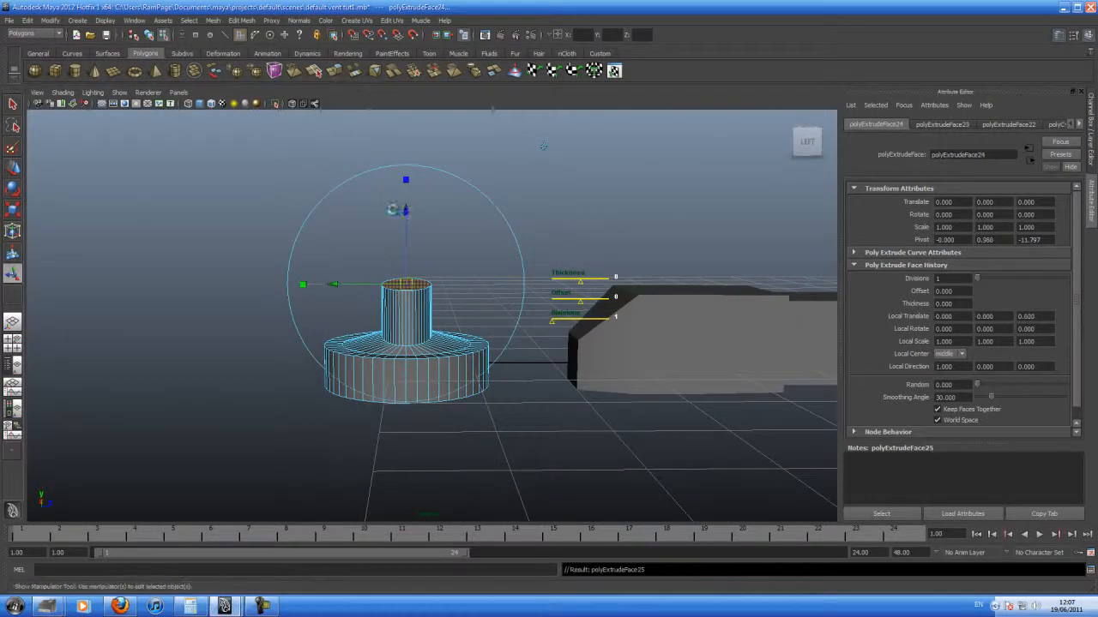
pyautogui.moveTo(406, 212); pyautogui.dragTo(406, 206)
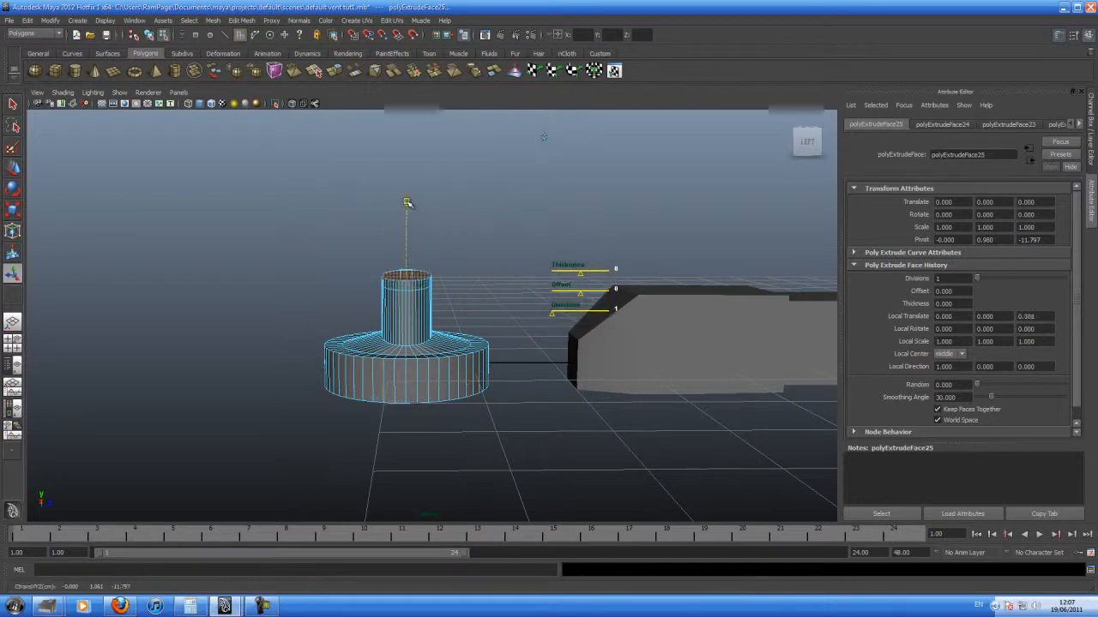
pyautogui.keyDown('alt'); pyautogui.moveTo(406, 206); pyautogui.dragTo(441, 319, button='right'); pyautogui.keyUp('alt')
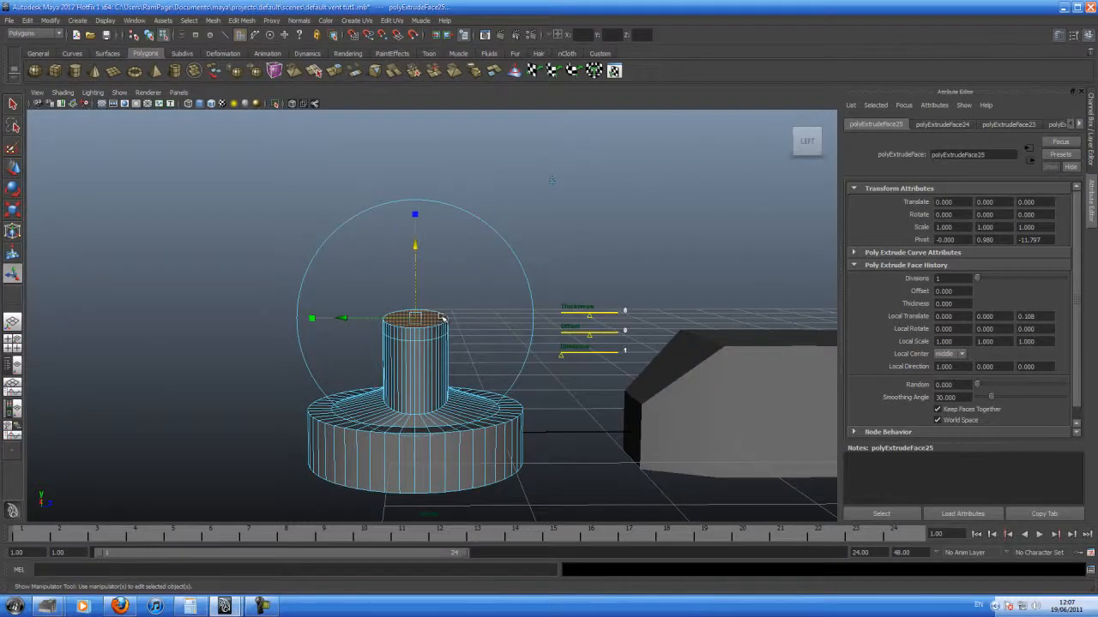
pyautogui.click(313, 319)
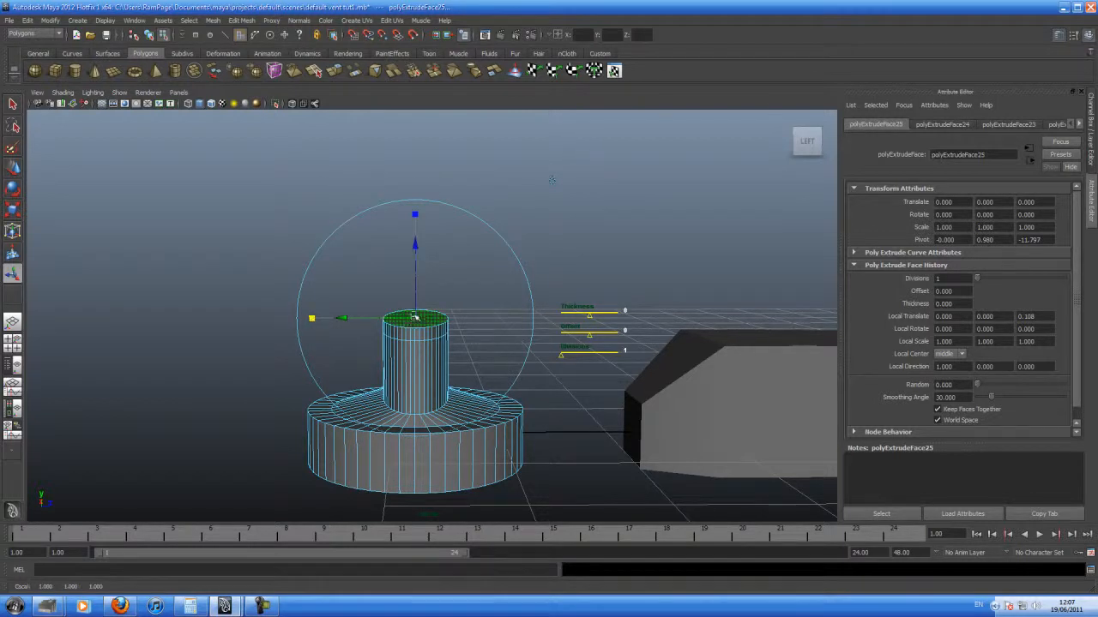
pyautogui.moveTo(415, 319); pyautogui.dragTo(399, 322)
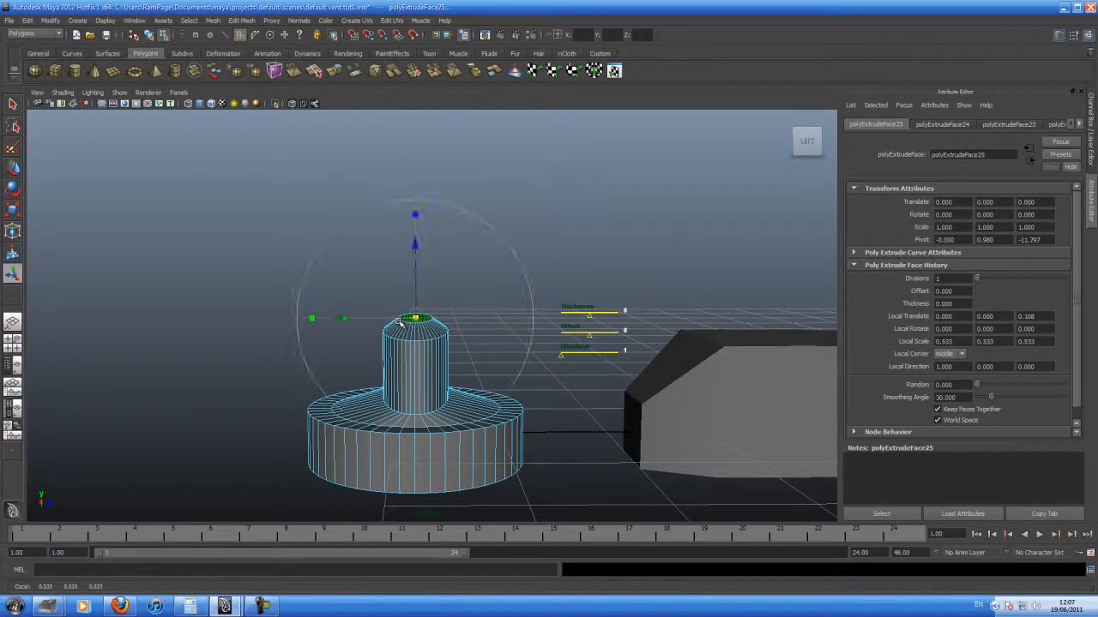
# Step: Extrude the grip's tip upward by 0.073, scale it inward uniformly to nearly a point, and return to object mode
pyautogui.click(334, 72)
pyautogui.moveTo(415, 244); pyautogui.dragTo(418, 237)
pyautogui.click(313, 311)
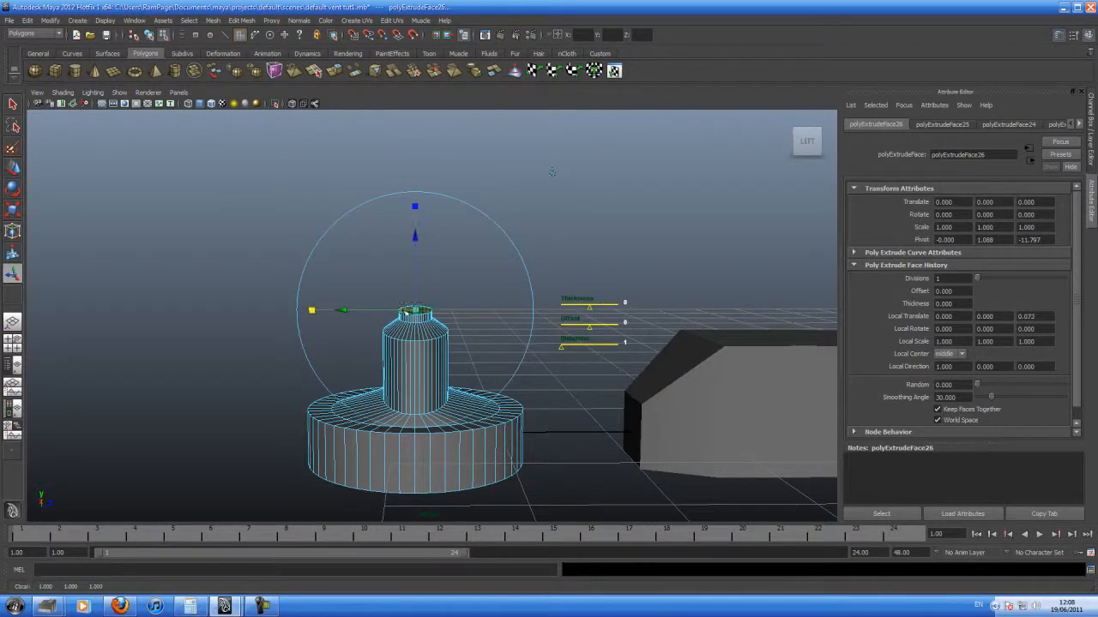
pyautogui.moveTo(420, 312); pyautogui.dragTo(412, 311, button='middle')
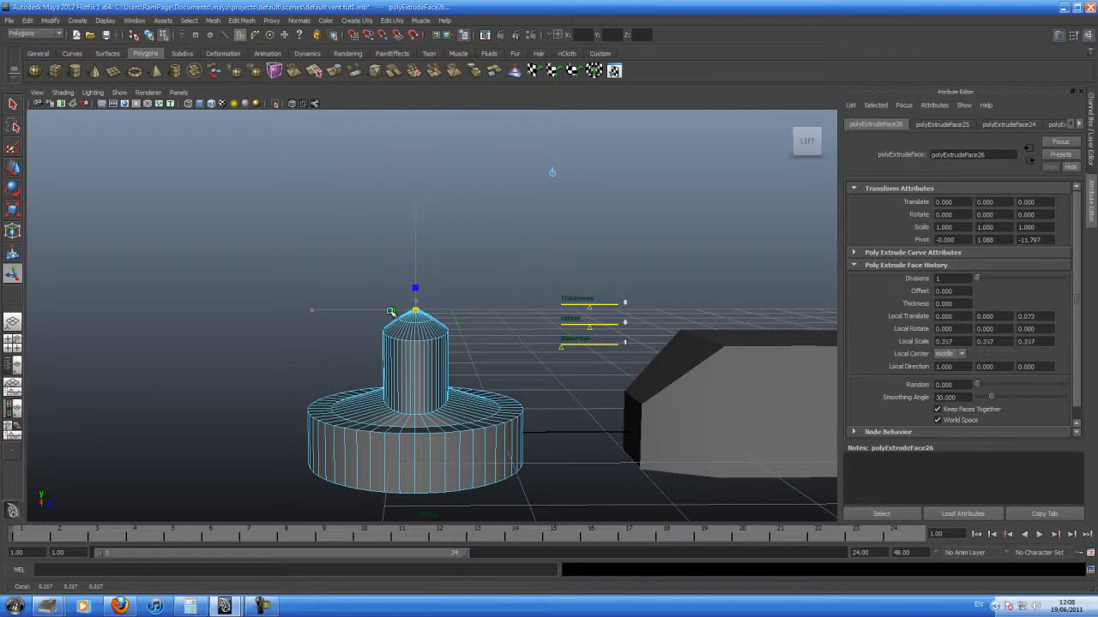
pyautogui.moveTo(390, 311); pyautogui.dragTo(386, 311)
pyautogui.keyDown('alt'); pyautogui.moveTo(482, 323); pyautogui.dragTo(415, 324, button='right'); pyautogui.keyUp('alt')
pyautogui.click(418, 321)
pyautogui.keyDown('alt'); pyautogui.moveTo(499, 360); pyautogui.dragTo(386, 363, button='right'); pyautogui.keyUp('alt')
pyautogui.keyDown('alt'); pyautogui.moveTo(386, 364); pyautogui.dragTo(410, 340); pyautogui.keyUp('alt')
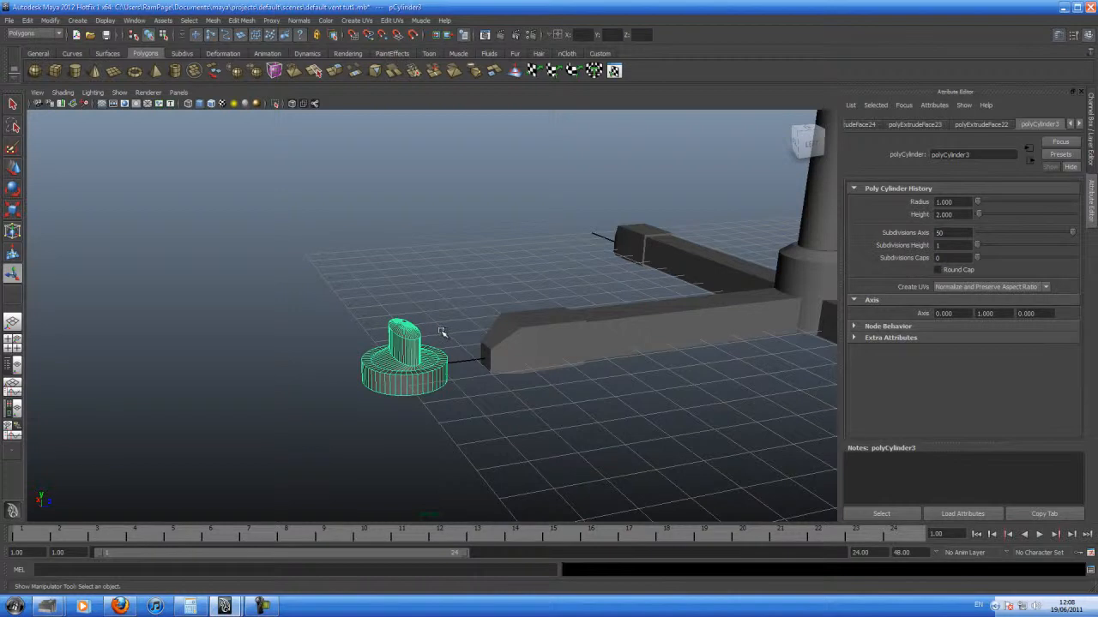
# Step: Show the disc and grip with smooth mesh preview and deselect it to check its shape
pyautogui.press('2')
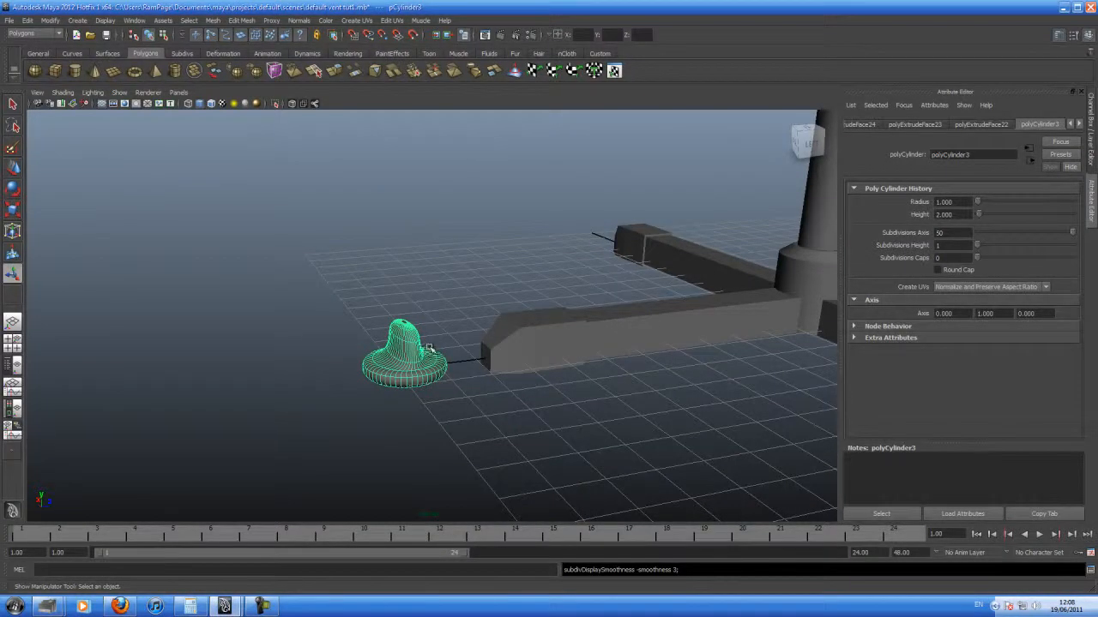
pyautogui.click(455, 435)
pyautogui.keyDown('alt'); pyautogui.moveTo(454, 435); pyautogui.dragTo(365, 338); pyautogui.keyUp('alt')
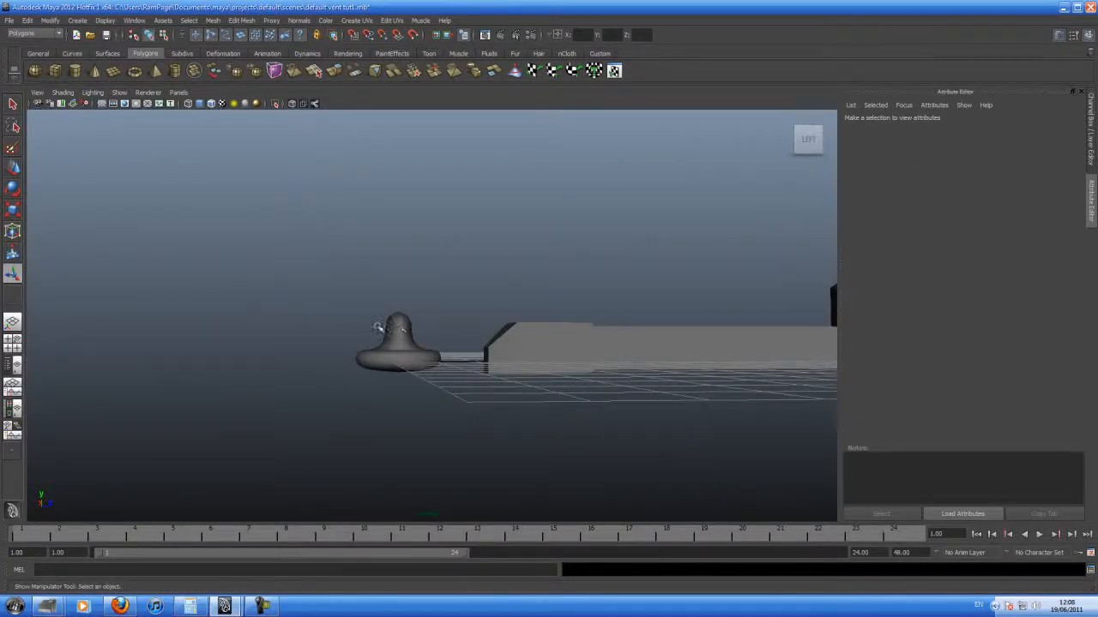
# Step: Lower the vertices at the top of the knob's grip to shorten it, and return the knob to object mode
pyautogui.click(398, 328)
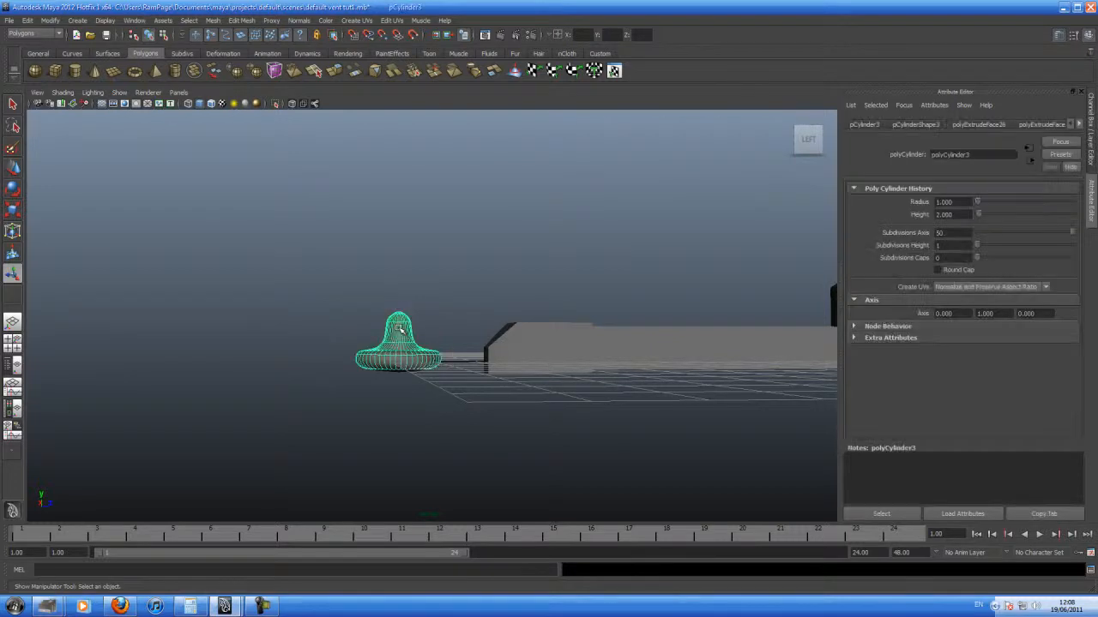
pyautogui.moveTo(349, 328); pyautogui.dragTo(319, 328, button='right')
pyautogui.moveTo(370, 328)
pyautogui.keyDown('alt'); pyautogui.mouseDown()
pyautogui.moveTo(405, 348)
pyautogui.moveTo(376, 336)
pyautogui.mouseUp(); pyautogui.keyUp('alt')
pyautogui.moveTo(347, 291); pyautogui.dragTo(433, 328)
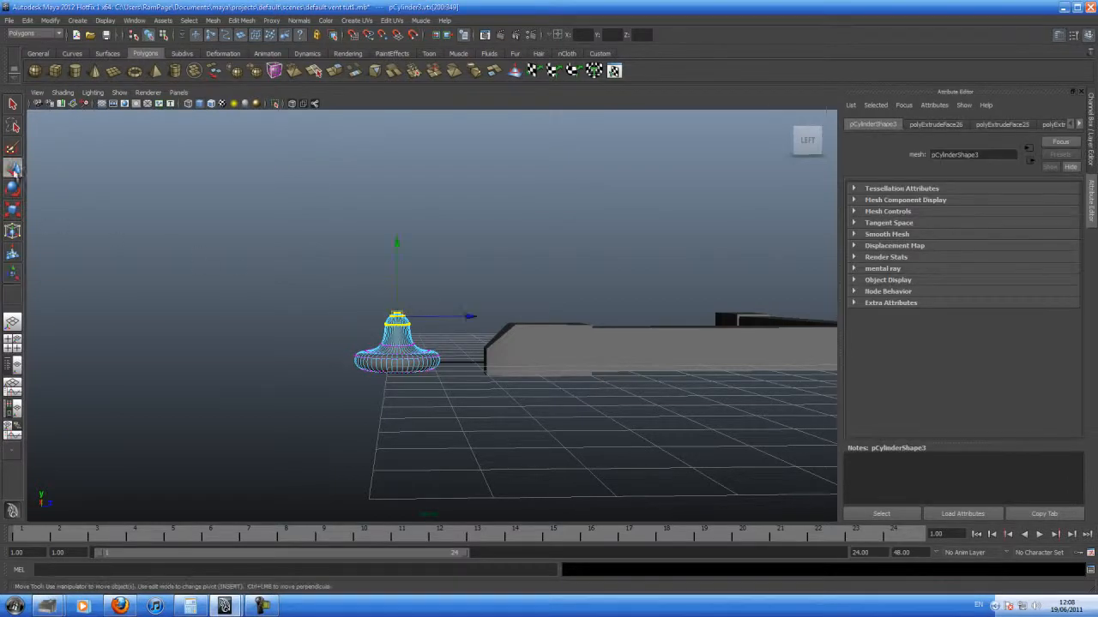
pyautogui.moveTo(398, 242); pyautogui.dragTo(413, 281)
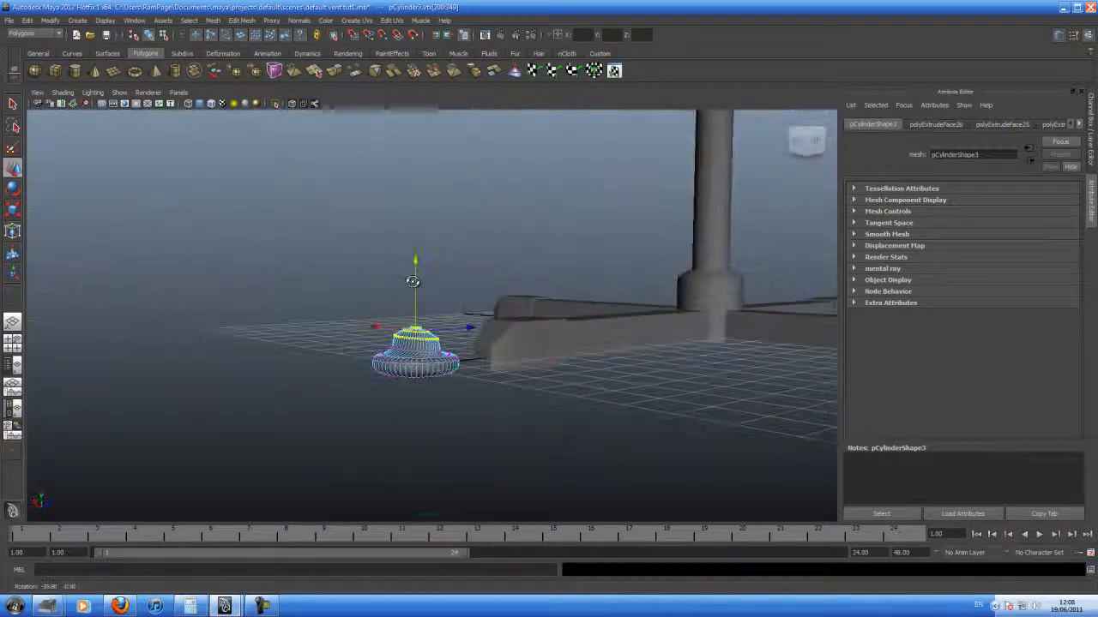
pyautogui.click(301, 318)
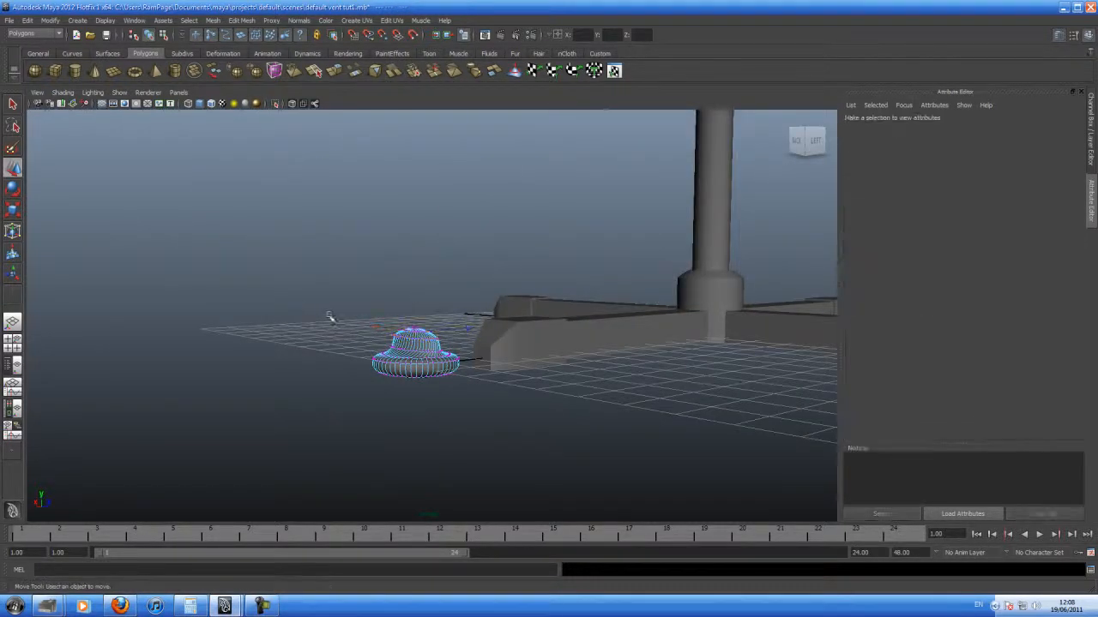
pyautogui.moveTo(341, 318); pyautogui.dragTo(446, 351)
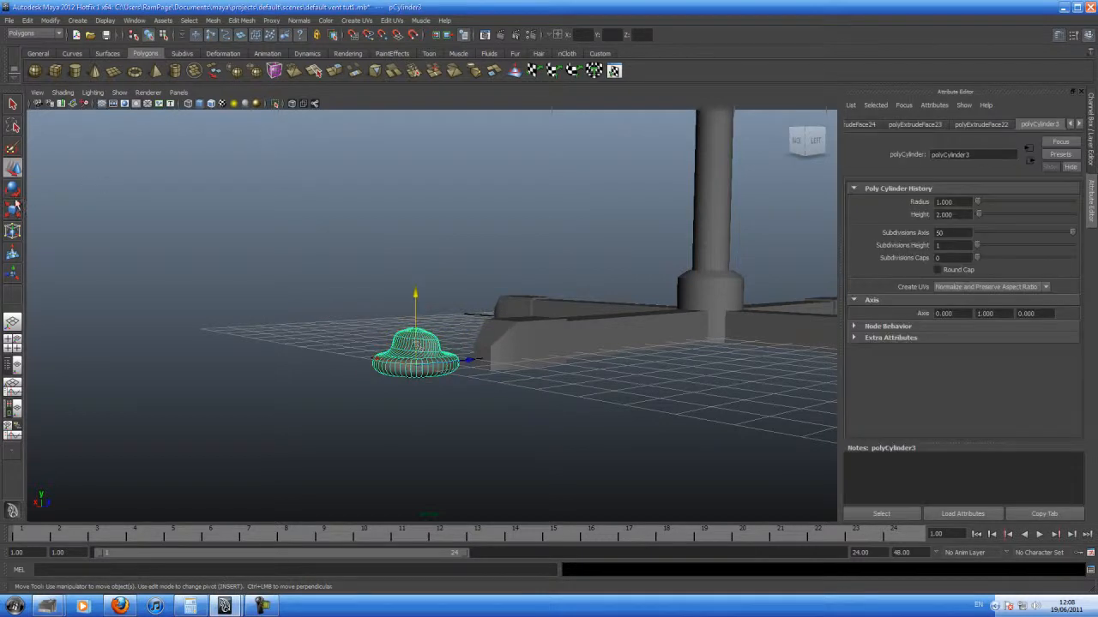
# Step: Raise the knob vertically to about 20.592 in Y, level with the oval housing on the stand's pole
pyautogui.keyDown('alt'); pyautogui.moveTo(446, 270); pyautogui.dragTo(482, 339); pyautogui.keyUp('alt')
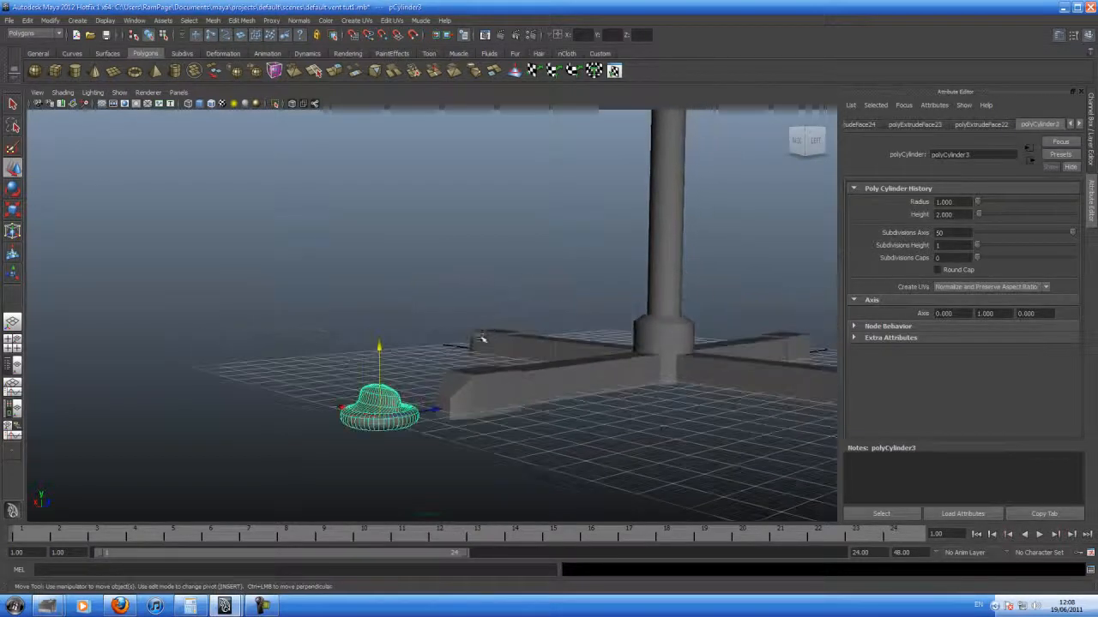
pyautogui.moveTo(380, 347); pyautogui.dragTo(382, 167)
pyautogui.keyDown('alt'); pyautogui.moveTo(383, 166); pyautogui.dragTo(385, 225); pyautogui.keyUp('alt')
pyautogui.keyDown('alt'); pyautogui.moveTo(385, 224); pyautogui.dragTo(391, 299, button='middle'); pyautogui.keyUp('alt')
pyautogui.moveTo(387, 293); pyautogui.dragTo(383, 143)
pyautogui.keyDown('alt'); pyautogui.moveTo(383, 143); pyautogui.dragTo(384, 282, button='middle'); pyautogui.keyUp('alt')
pyautogui.keyDown('alt'); pyautogui.moveTo(384, 282); pyautogui.dragTo(358, 282, button='right'); pyautogui.keyUp('alt')
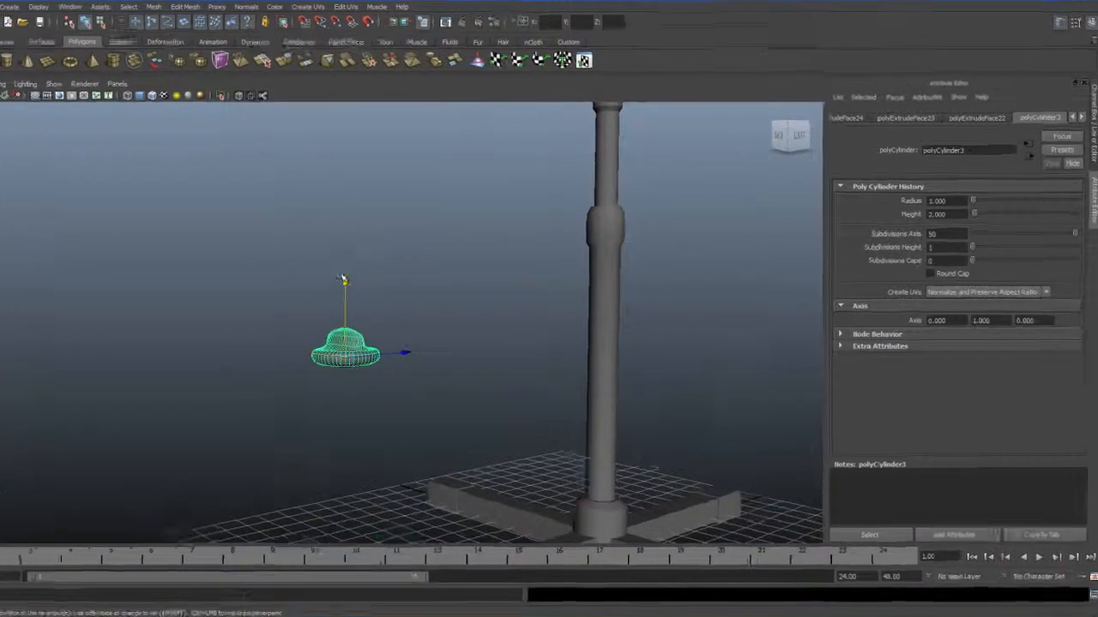
pyautogui.moveTo(343, 279); pyautogui.dragTo(342, 100)
pyautogui.keyDown('alt'); pyautogui.moveTo(342, 100); pyautogui.dragTo(333, 274, button='middle'); pyautogui.keyUp('alt')
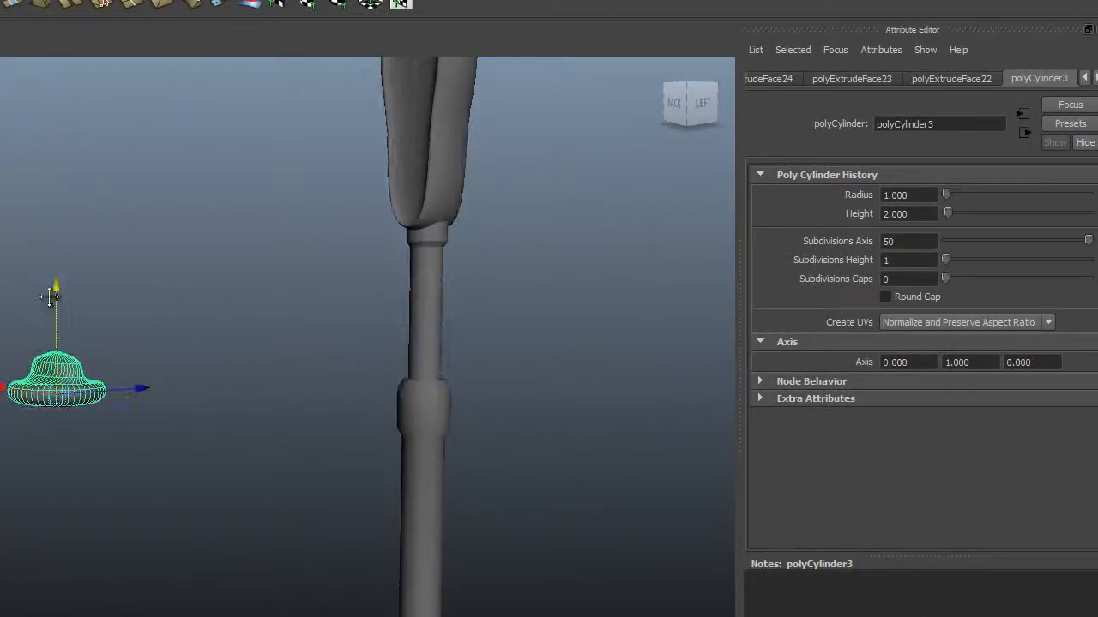
pyautogui.moveTo(60, 288); pyautogui.dragTo(54, 61)
pyautogui.keyDown('alt'); pyautogui.moveTo(54, 61); pyautogui.dragTo(91, 245, button='middle'); pyautogui.keyUp('alt')
pyautogui.moveTo(84, 242); pyautogui.dragTo(88, 112)
pyautogui.keyDown('alt'); pyautogui.moveTo(540, 223); pyautogui.dragTo(463, 215); pyautogui.keyUp('alt')
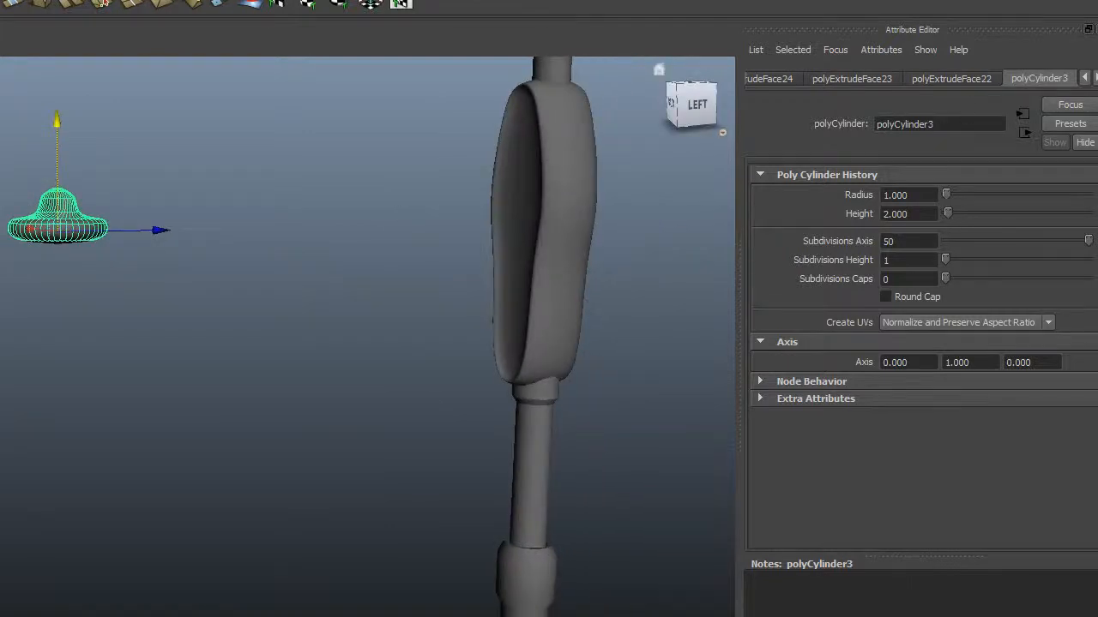
# Step: Rotate the knob about the X axis, setting Rotate X to exactly -90 so its grip points away from the housing
pyautogui.hotkey('ctrl', 'a')
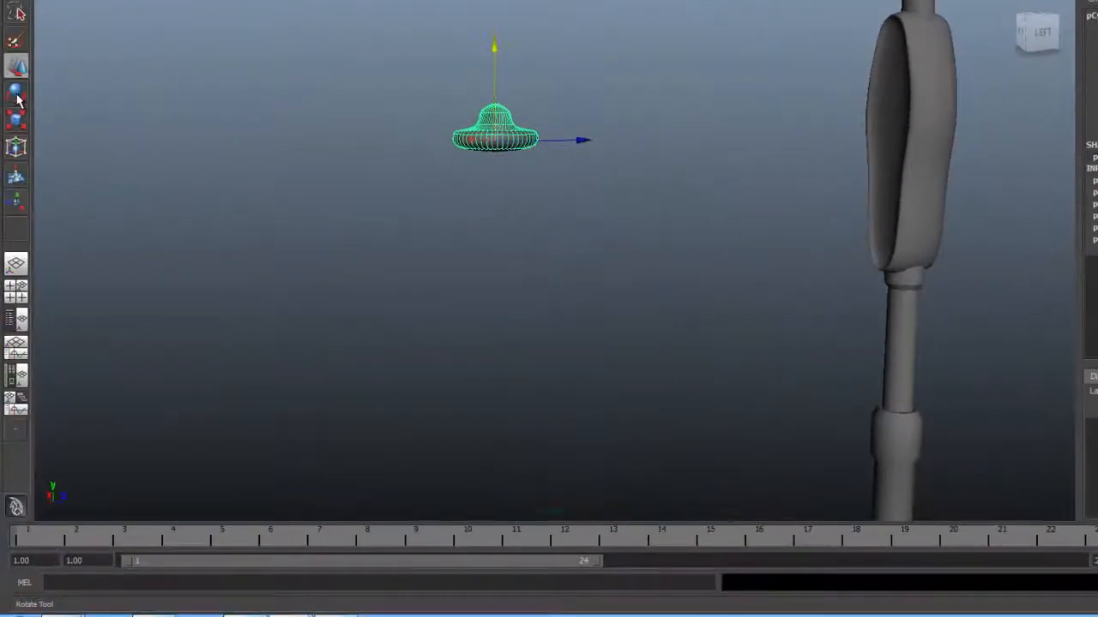
pyautogui.click(17, 95)
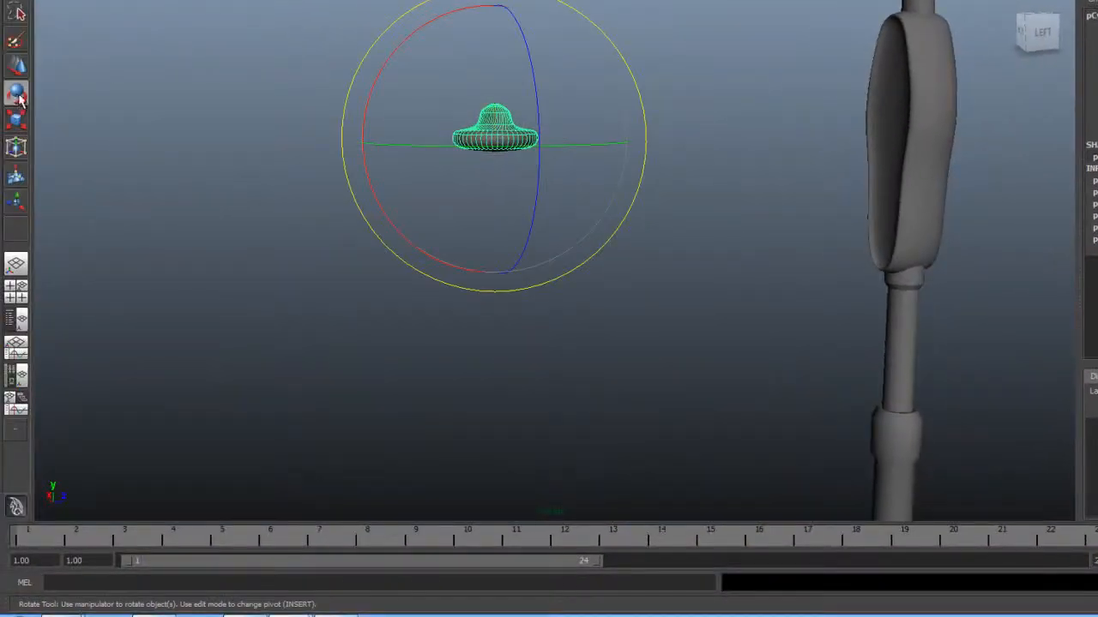
pyautogui.keyDown('alt'); pyautogui.moveTo(446, 162); pyautogui.dragTo(609, 233); pyautogui.keyUp('alt')
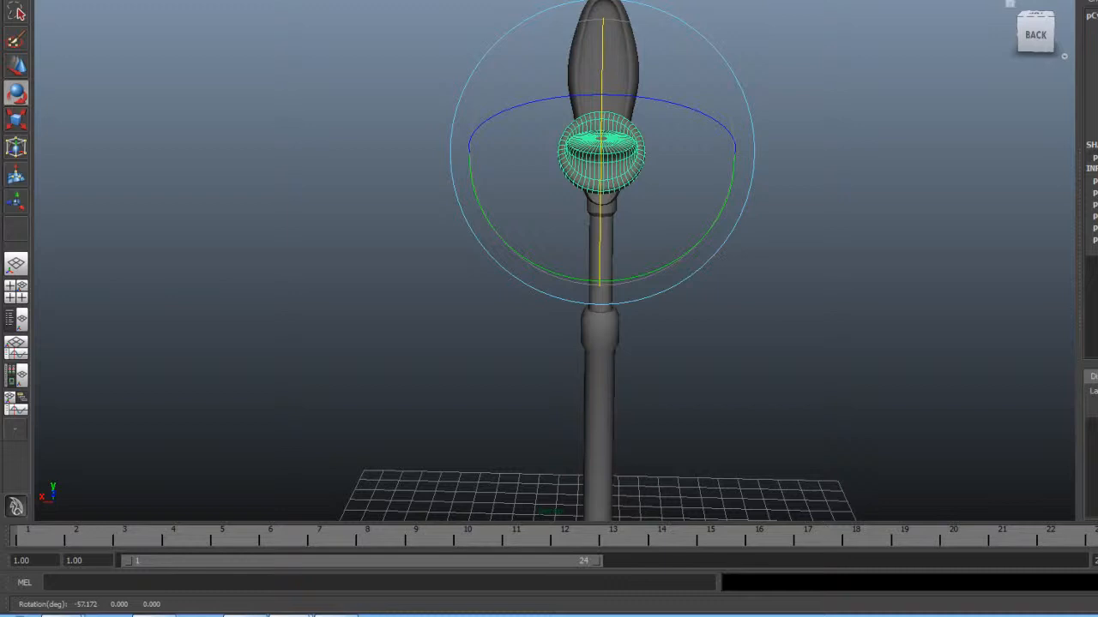
pyautogui.click(1060, 165)
pyautogui.write('90')
pyautogui.press('Return')
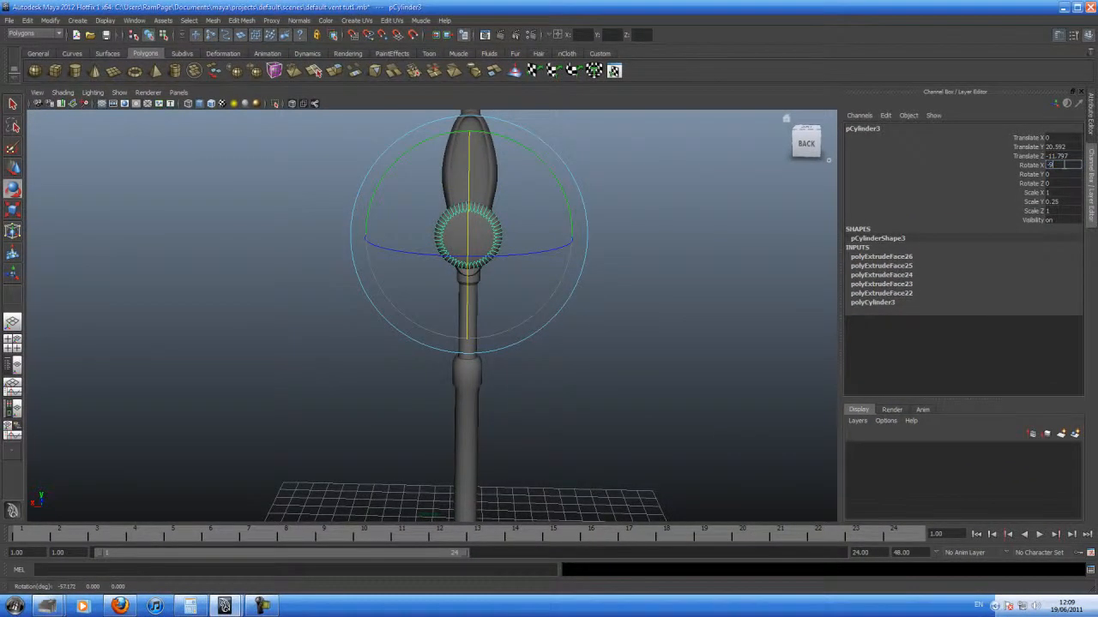
pyautogui.press('Return')
# Step: Move the knob onto the housing's recessed face, at about 21.24 in Y and -0.599 in Z
pyautogui.keyDown('alt'); pyautogui.moveTo(639, 262); pyautogui.dragTo(457, 242); pyautogui.keyUp('alt')
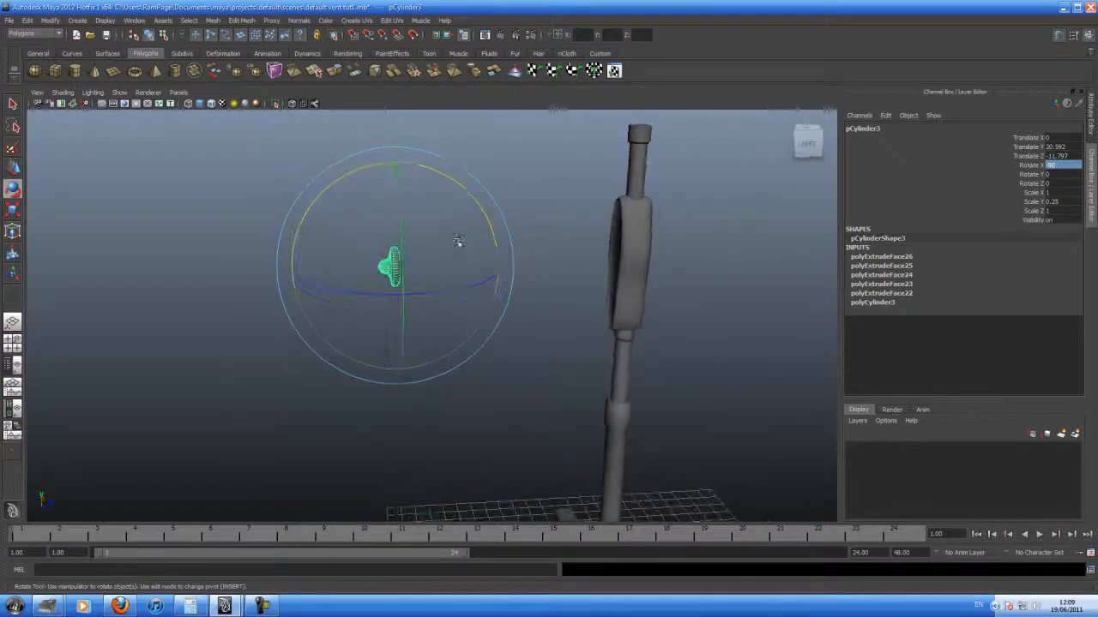
pyautogui.click(13, 169)
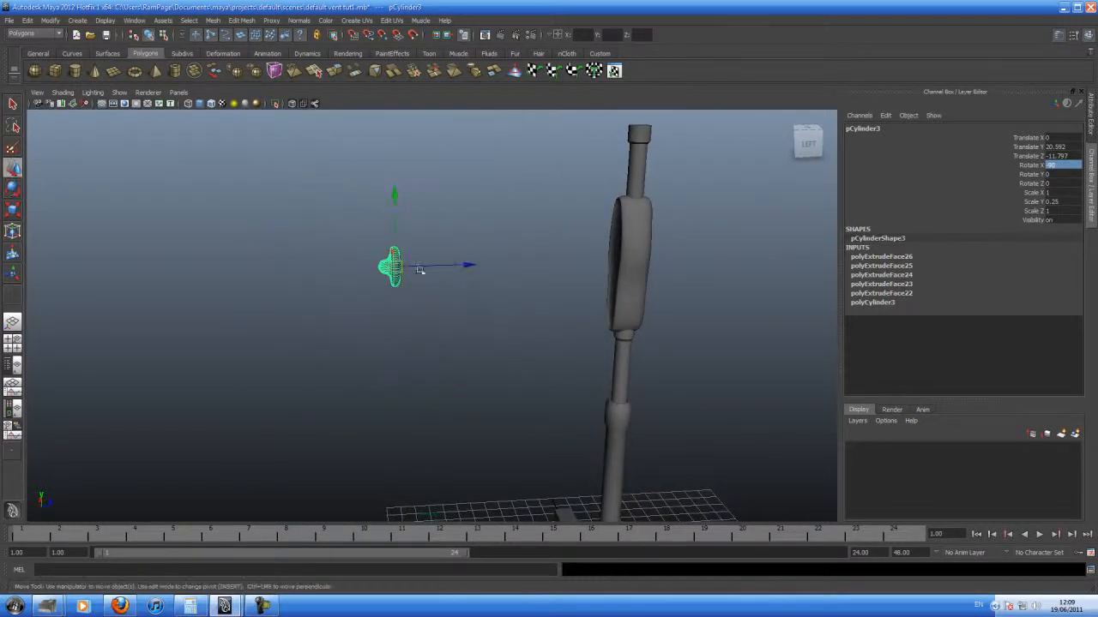
pyautogui.moveTo(464, 266); pyautogui.dragTo(684, 266)
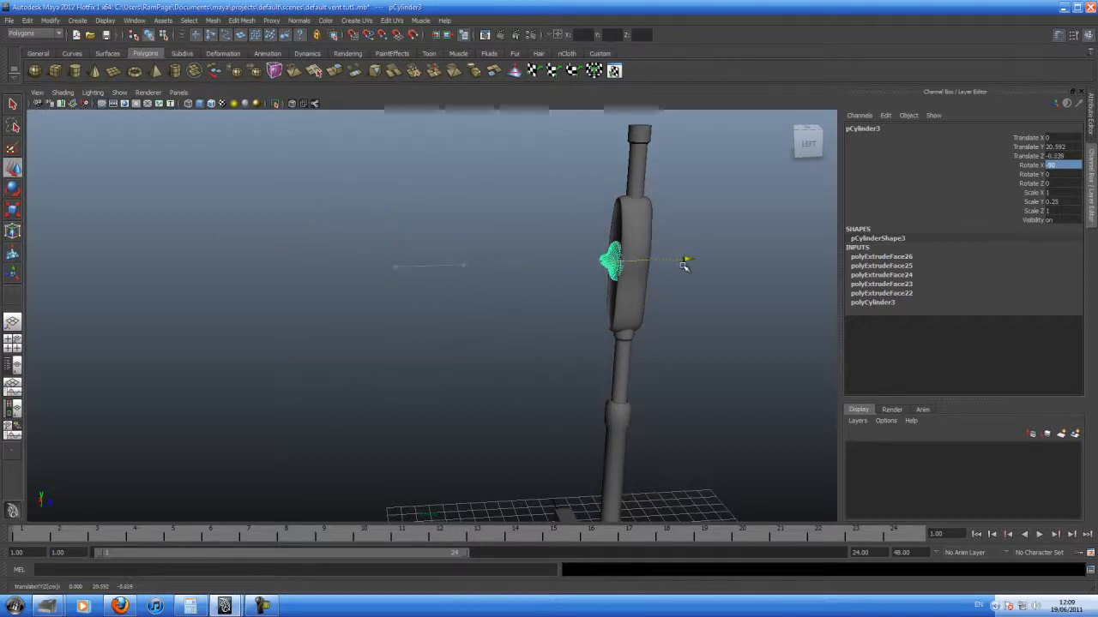
pyautogui.keyDown('alt'); pyautogui.moveTo(568, 254); pyautogui.dragTo(664, 257); pyautogui.keyUp('alt')
pyautogui.keyDown('alt'); pyautogui.moveTo(586, 271); pyautogui.dragTo(514, 345, button='middle'); pyautogui.keyUp('alt')
pyautogui.keyDown('alt'); pyautogui.moveTo(514, 346); pyautogui.dragTo(730, 308, button='right'); pyautogui.keyUp('alt')
pyautogui.moveTo(420, 203); pyautogui.dragTo(368, 299)
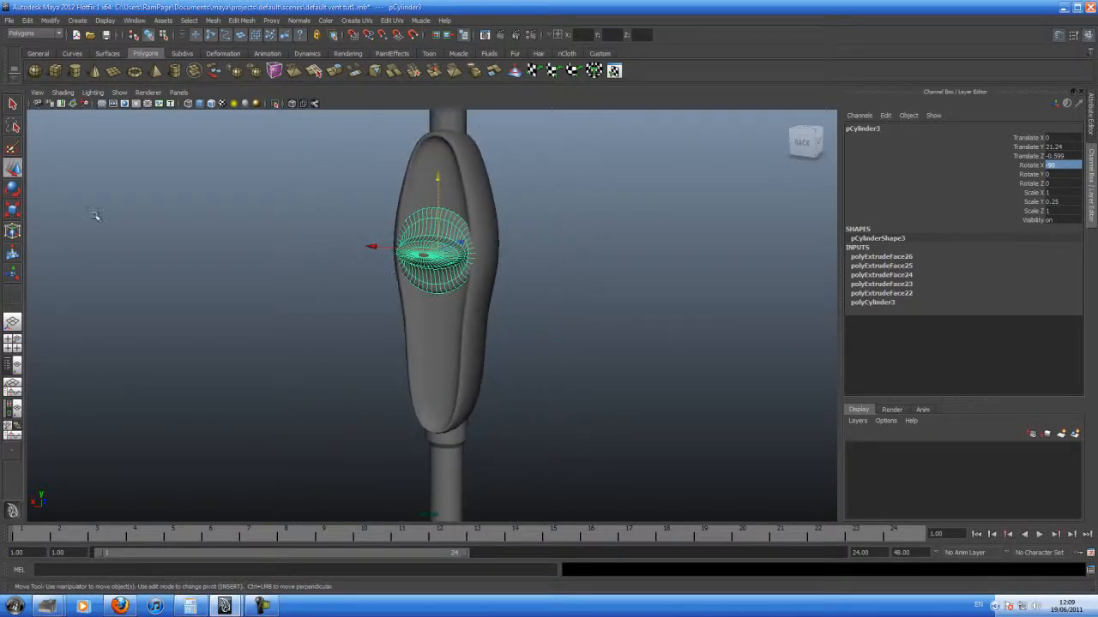
# Step: Scale the knob down uniformly so it fits within the housing's recessed face
pyautogui.keyDown('alt'); pyautogui.moveTo(441, 243); pyautogui.dragTo(249, 257); pyautogui.keyUp('alt')
pyautogui.keyDown('alt'); pyautogui.moveTo(373, 228); pyautogui.dragTo(352, 277, button='middle'); pyautogui.keyUp('alt')
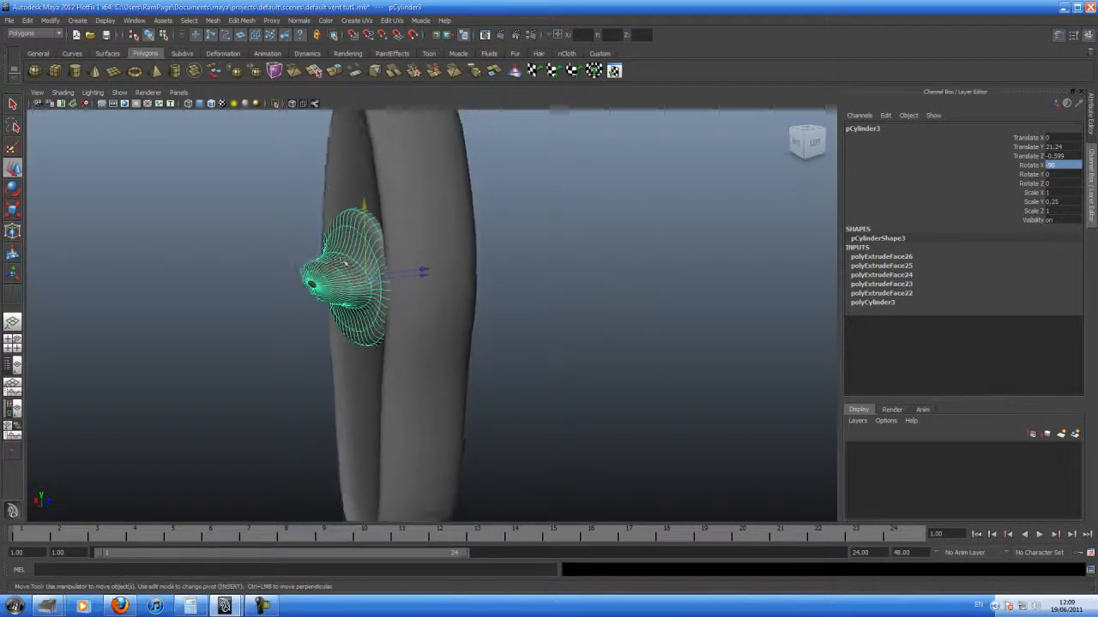
pyautogui.keyDown('alt'); pyautogui.moveTo(351, 277); pyautogui.dragTo(349, 267); pyautogui.keyUp('alt')
pyautogui.keyDown('alt'); pyautogui.moveTo(348, 267); pyautogui.dragTo(418, 183, button='middle'); pyautogui.keyUp('alt')
pyautogui.click(13, 210)
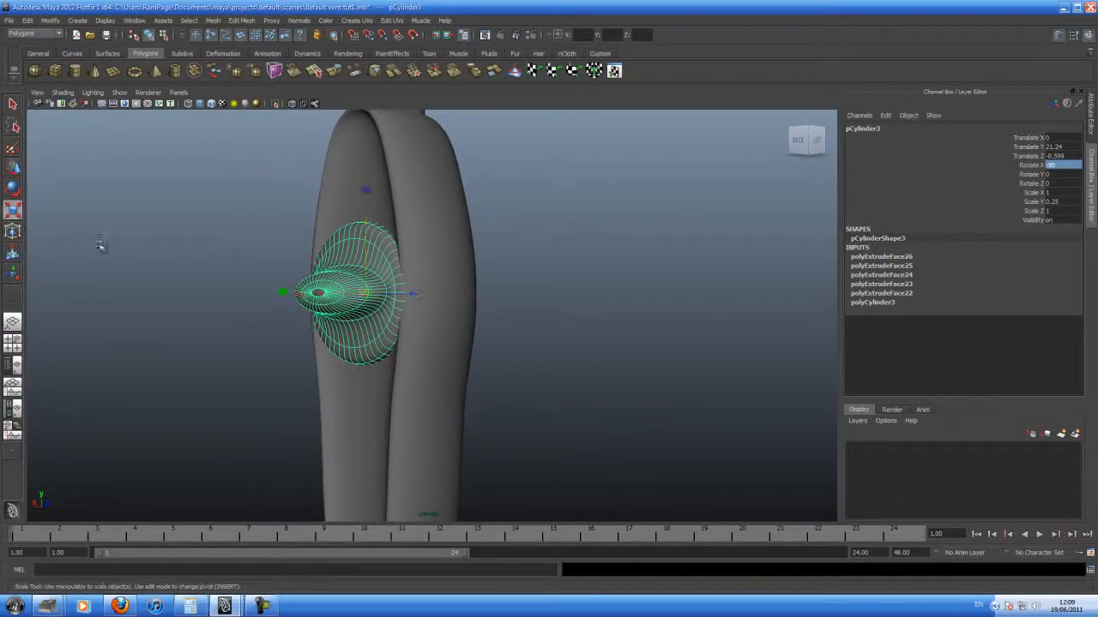
pyautogui.moveTo(365, 292)
pyautogui.mouseDown()
pyautogui.moveTo(351, 292)
pyautogui.moveTo(377, 296)
pyautogui.moveTo(361, 291)
pyautogui.mouseUp()
pyautogui.keyDown('alt'); pyautogui.moveTo(361, 292); pyautogui.dragTo(268, 255, button='right'); pyautogui.keyUp('alt')
pyautogui.keyDown('alt'); pyautogui.moveTo(283, 267); pyautogui.dragTo(594, 322); pyautogui.keyUp('alt')
pyautogui.keyDown('alt'); pyautogui.moveTo(446, 322); pyautogui.dragTo(431, 275); pyautogui.keyUp('alt')
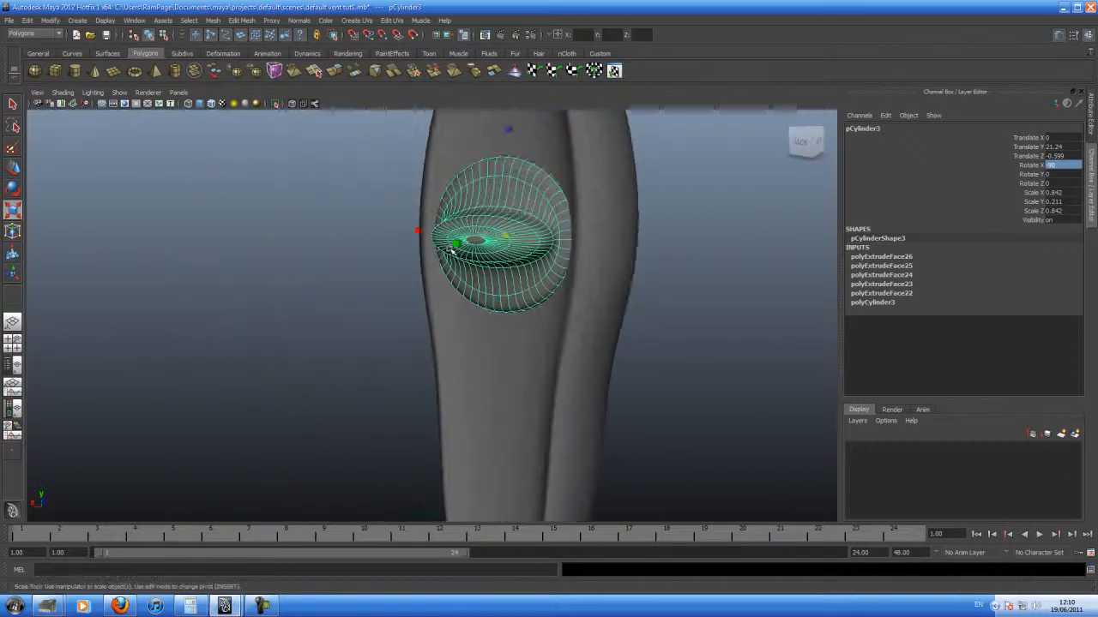
pyautogui.moveTo(506, 238); pyautogui.dragTo(372, 368)
# Step: Widen the housing around the knob by scaling its vertex rows just below and just above the knob's centre outward horizontally
pyautogui.click(405, 367)
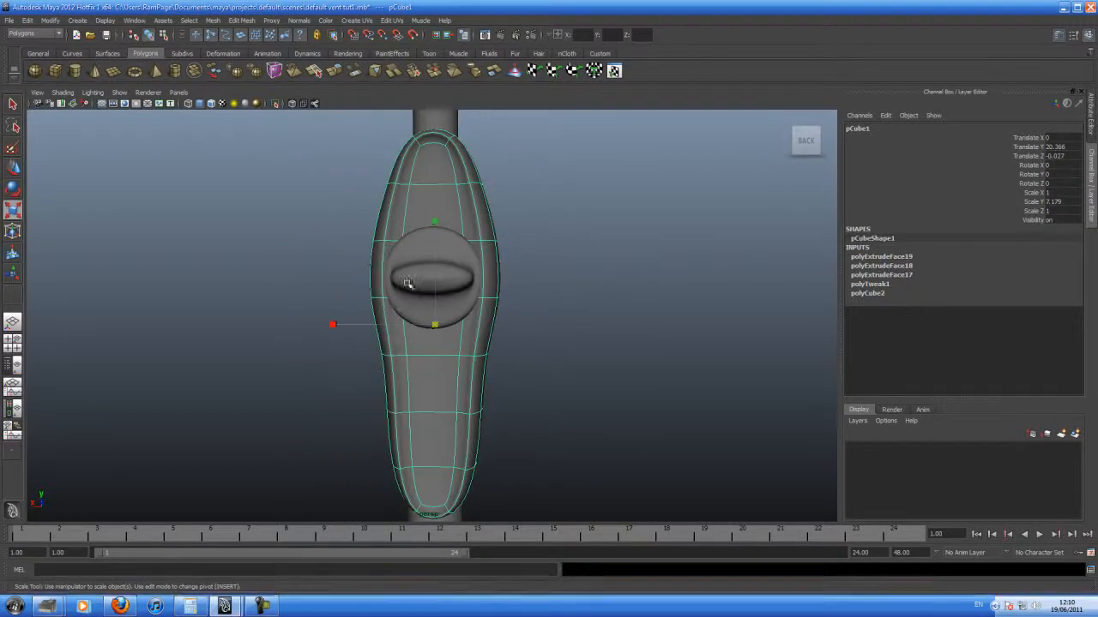
pyautogui.click(335, 281)
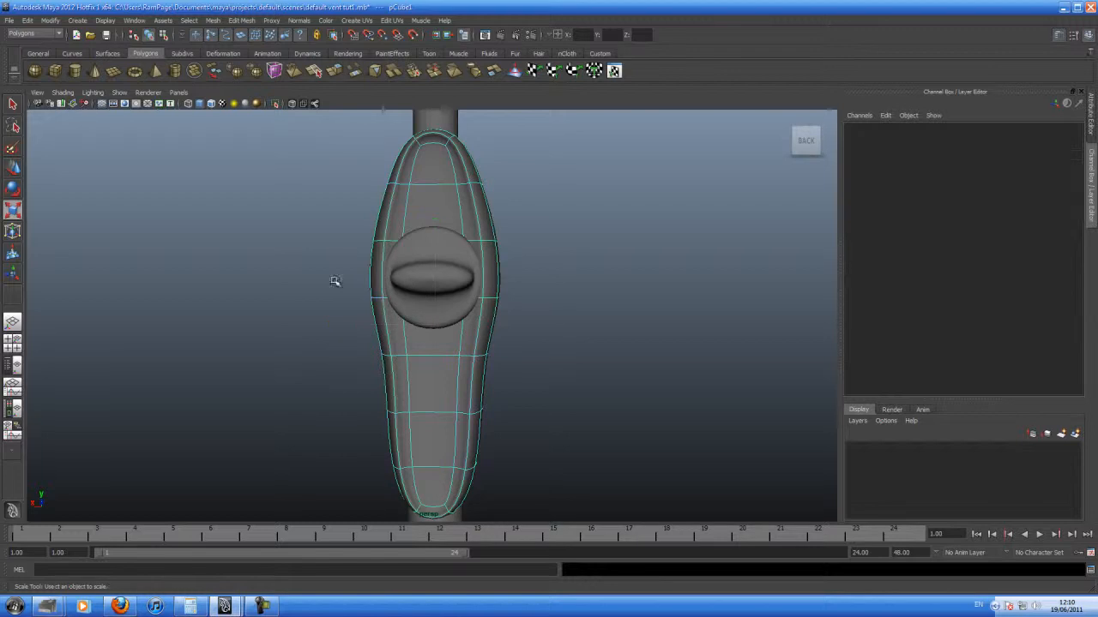
pyautogui.moveTo(543, 326); pyautogui.dragTo(579, 298)
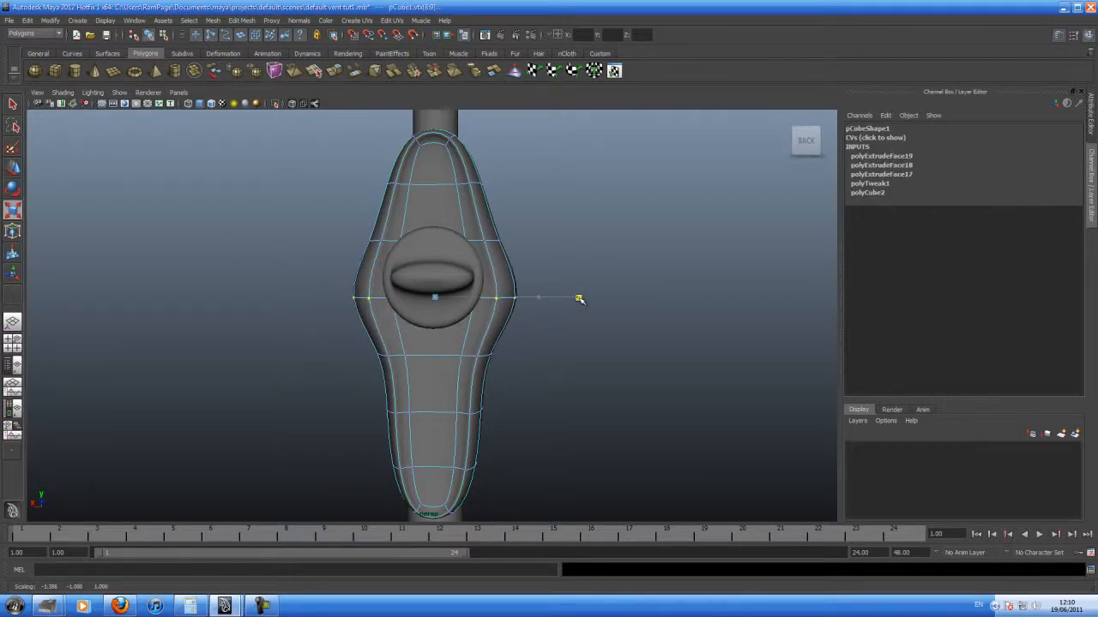
pyautogui.keyDown('alt'); pyautogui.moveTo(560, 261); pyautogui.dragTo(515, 280, button='middle'); pyautogui.keyUp('alt')
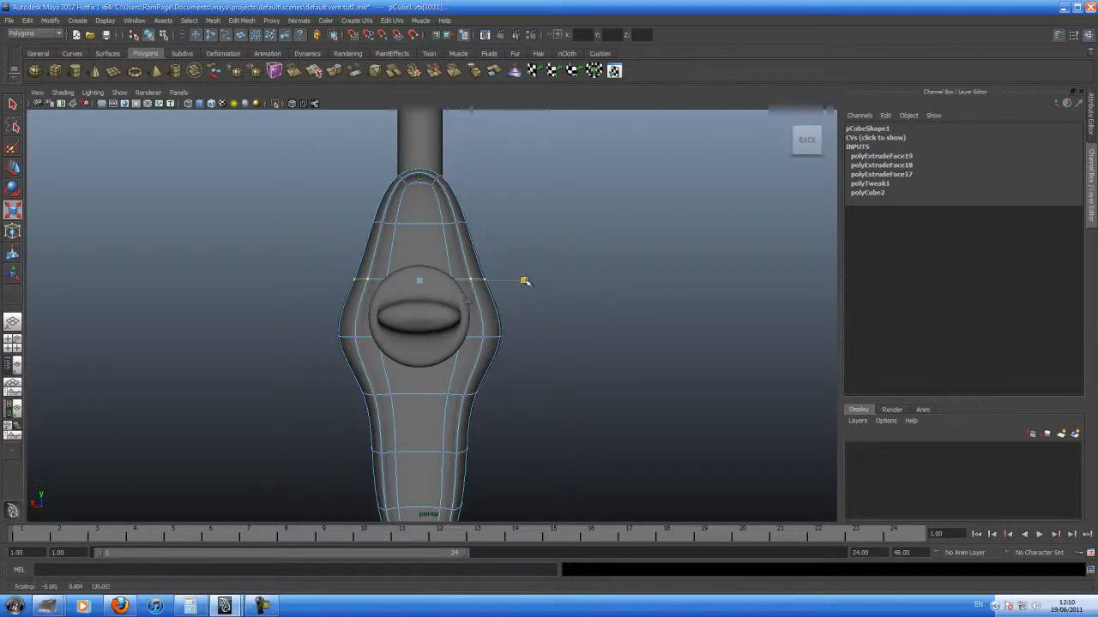
pyautogui.moveTo(524, 281); pyautogui.dragTo(541, 281)
pyautogui.keyDown('alt'); pyautogui.moveTo(497, 311); pyautogui.dragTo(425, 339); pyautogui.keyUp('alt')
pyautogui.click(470, 332)
# Step: Examine the widened housing, the fitted knob and the whole stand from several sides
pyautogui.keyDown('alt'); pyautogui.moveTo(350, 277); pyautogui.dragTo(282, 309); pyautogui.keyUp('alt')
pyautogui.keyDown('alt'); pyautogui.moveTo(403, 351); pyautogui.dragTo(359, 306, button='middle'); pyautogui.keyUp('alt')
pyautogui.keyDown('alt'); pyautogui.moveTo(432, 331); pyautogui.dragTo(198, 311, button='right'); pyautogui.keyUp('alt')
pyautogui.keyDown('alt'); pyautogui.moveTo(306, 347); pyautogui.dragTo(297, 260, button='middle'); pyautogui.keyUp('alt')
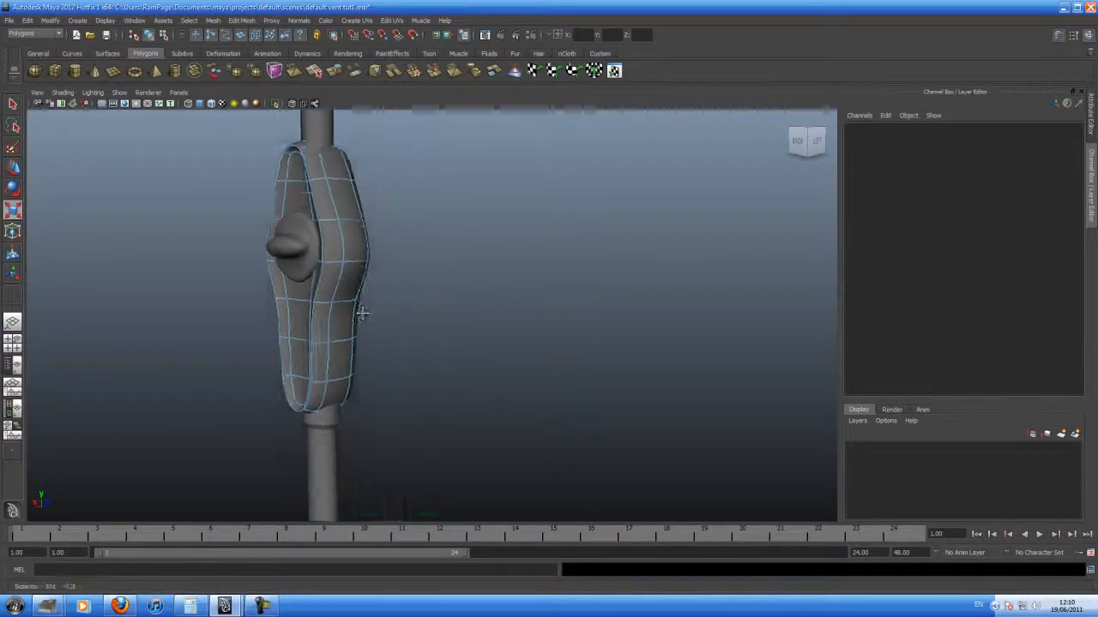
pyautogui.keyDown('alt'); pyautogui.moveTo(307, 280); pyautogui.dragTo(368, 286); pyautogui.keyUp('alt')
pyautogui.keyDown('alt'); pyautogui.moveTo(368, 287); pyautogui.dragTo(363, 331, button='right'); pyautogui.keyUp('alt')
pyautogui.keyDown('alt'); pyautogui.moveTo(362, 331); pyautogui.dragTo(474, 332, button='middle'); pyautogui.keyUp('alt')
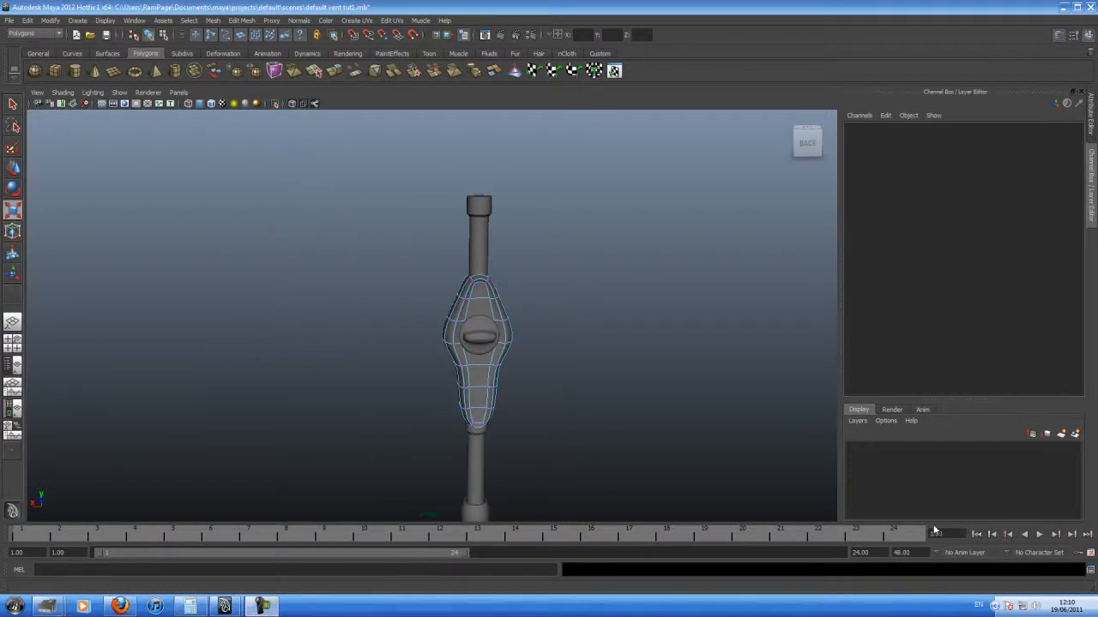
pyautogui.keyDown('alt'); pyautogui.moveTo(531, 432); pyautogui.dragTo(498, 385); pyautogui.keyUp('alt')
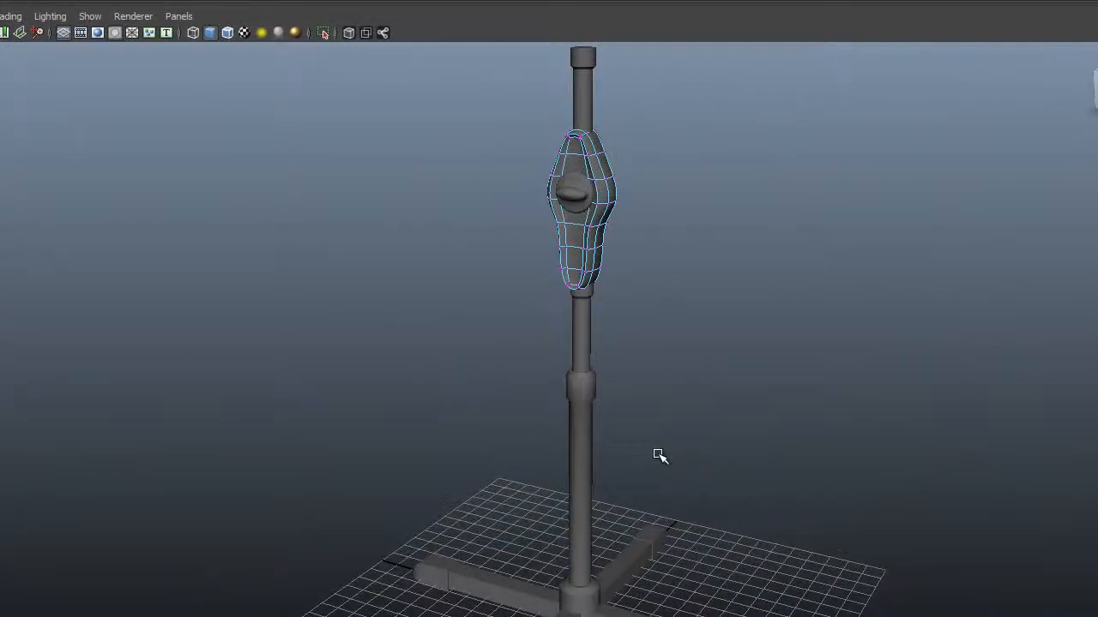
pyautogui.keyDown('alt'); pyautogui.moveTo(658, 455); pyautogui.dragTo(577, 447); pyautogui.keyUp('alt')
pyautogui.keyDown('alt'); pyautogui.moveTo(590, 392); pyautogui.dragTo(595, 390); pyautogui.keyUp('alt')
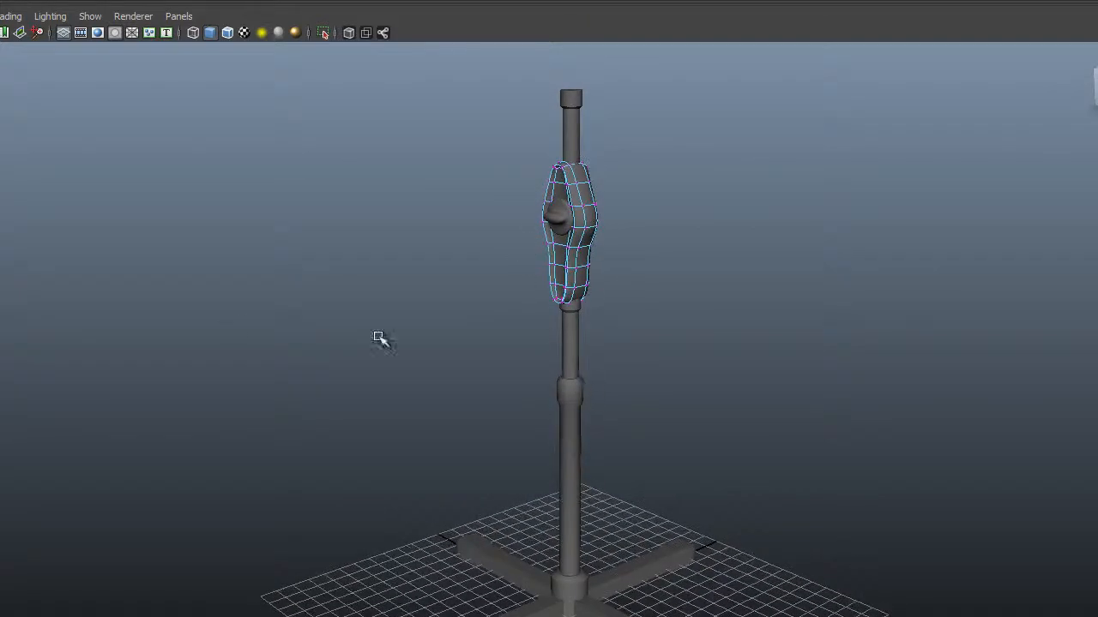
# Step: Create a polygon cube and move it along the Z axis to just beyond the end of one base leg
pyautogui.click(4, 1)
pyautogui.keyDown('alt'); pyautogui.moveTo(446, 513); pyautogui.dragTo(452, 358); pyautogui.keyUp('alt')
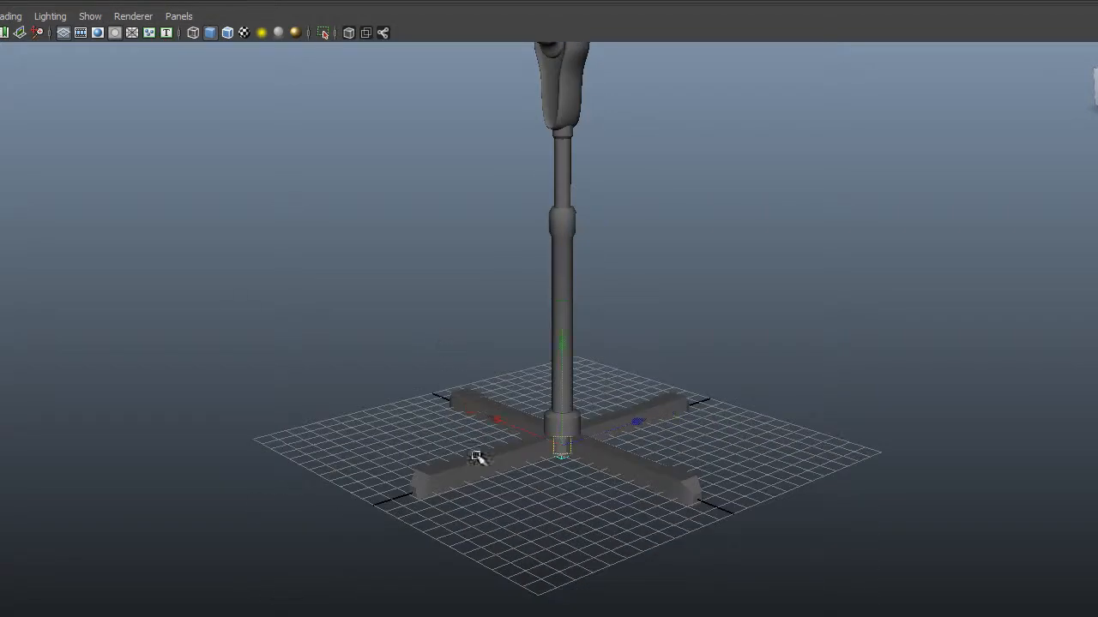
pyautogui.moveTo(392, 499); pyautogui.dragTo(493, 476)
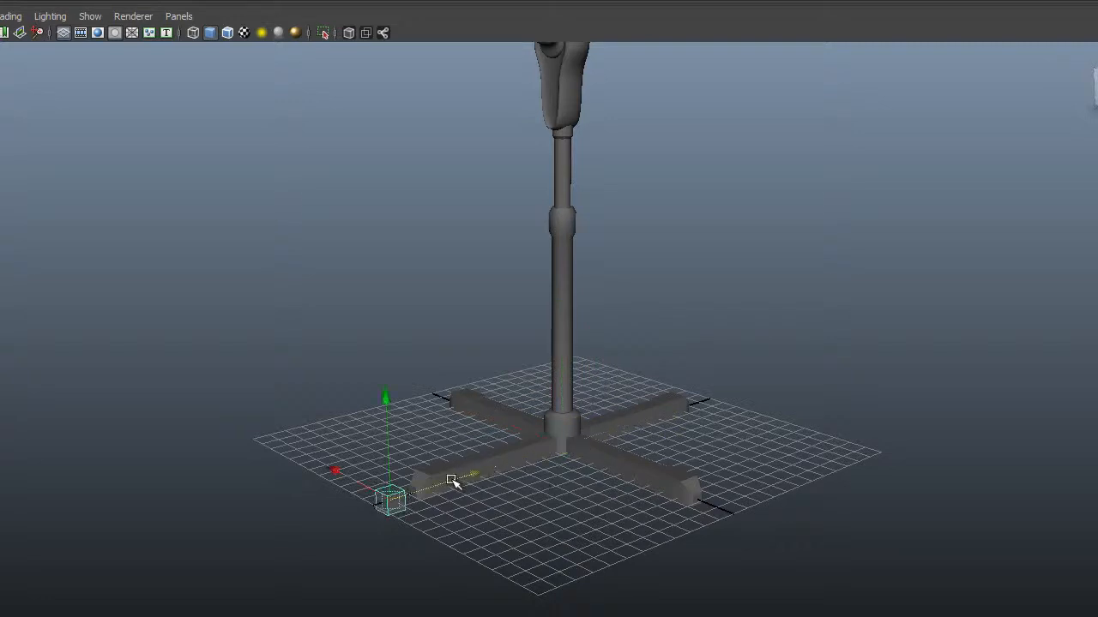
# Step: Flatten the new cube beside the leg's end into a low slab by scaling down its height
pyautogui.keyDown('alt'); pyautogui.moveTo(347, 514); pyautogui.dragTo(454, 460, button='middle'); pyautogui.keyUp('alt')
pyautogui.keyDown('alt'); pyautogui.moveTo(453, 461); pyautogui.dragTo(669, 497, button='right'); pyautogui.keyUp('alt')
pyautogui.keyDown('alt'); pyautogui.moveTo(438, 510); pyautogui.dragTo(526, 431, button='middle'); pyautogui.keyUp('alt')
pyautogui.keyDown('alt'); pyautogui.moveTo(478, 456); pyautogui.dragTo(697, 487, button='right'); pyautogui.keyUp('alt')
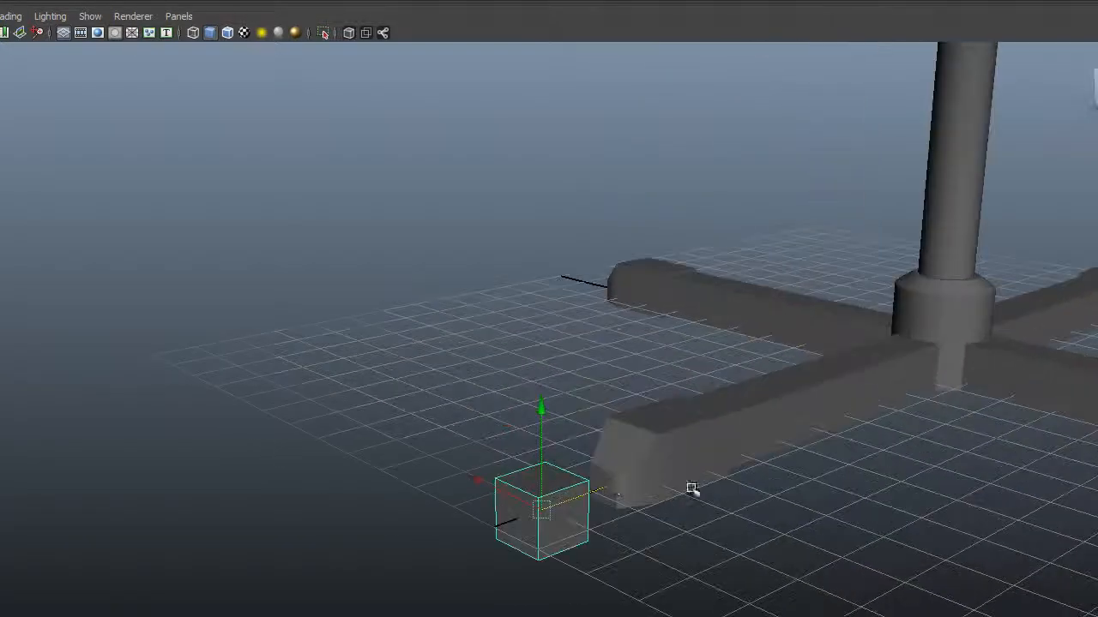
pyautogui.keyDown('alt'); pyautogui.moveTo(427, 462); pyautogui.dragTo(558, 458); pyautogui.keyUp('alt')
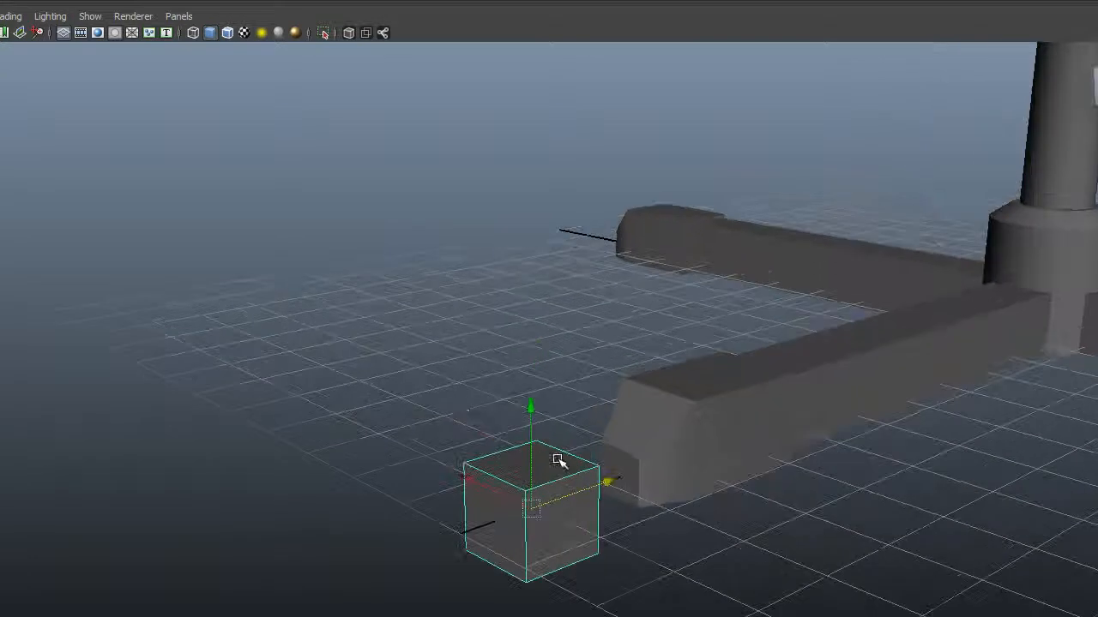
pyautogui.moveTo(530, 361); pyautogui.dragTo(534, 471)
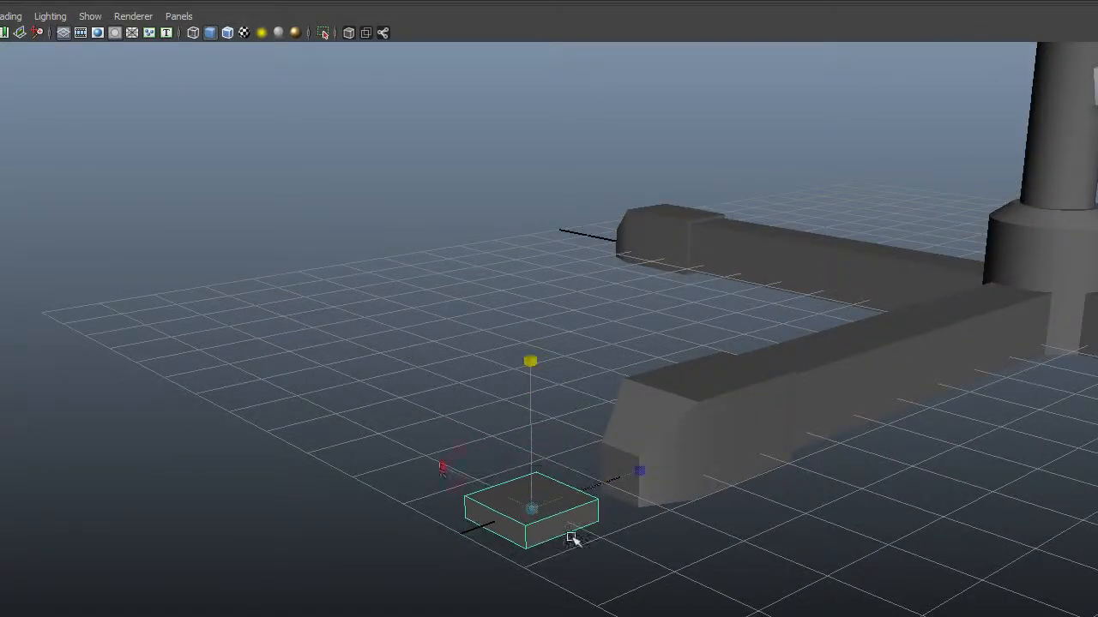
pyautogui.moveTo(448, 471); pyautogui.dragTo(507, 468)
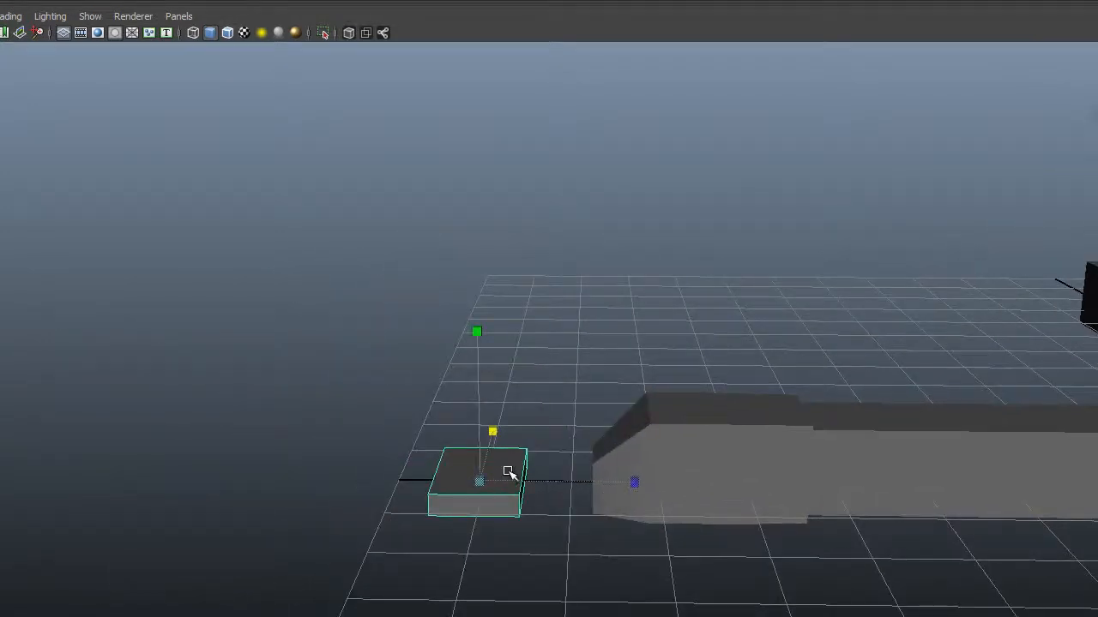
# Step: Extrude the slab's top face, scale the new face to 0.75 as an inset, and extrude it again slightly upward
pyautogui.click(494, 481)
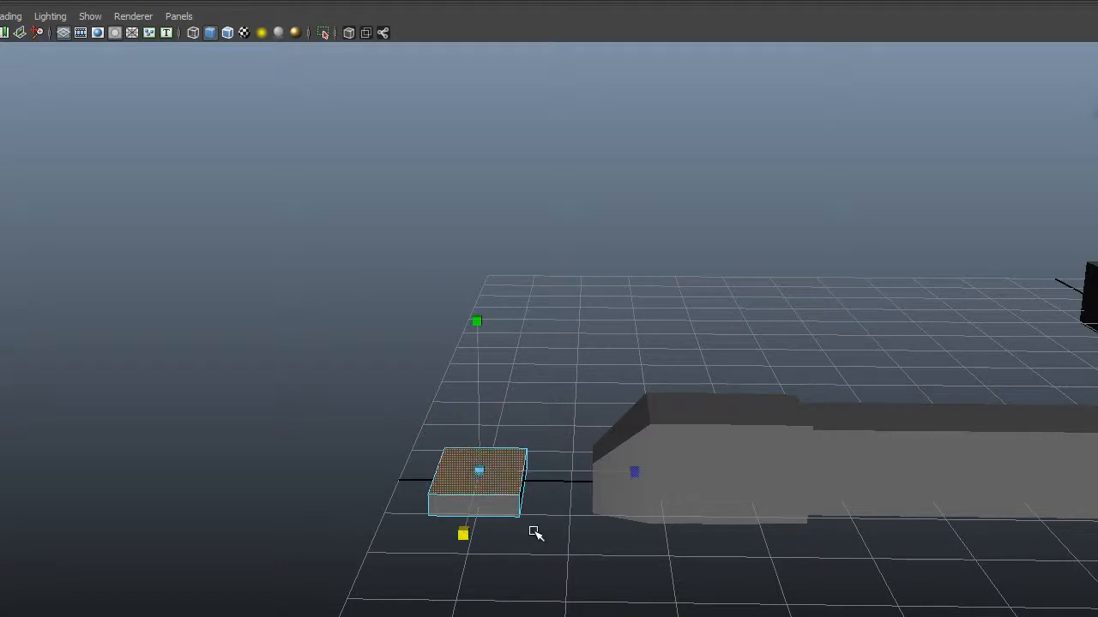
pyautogui.press('w')
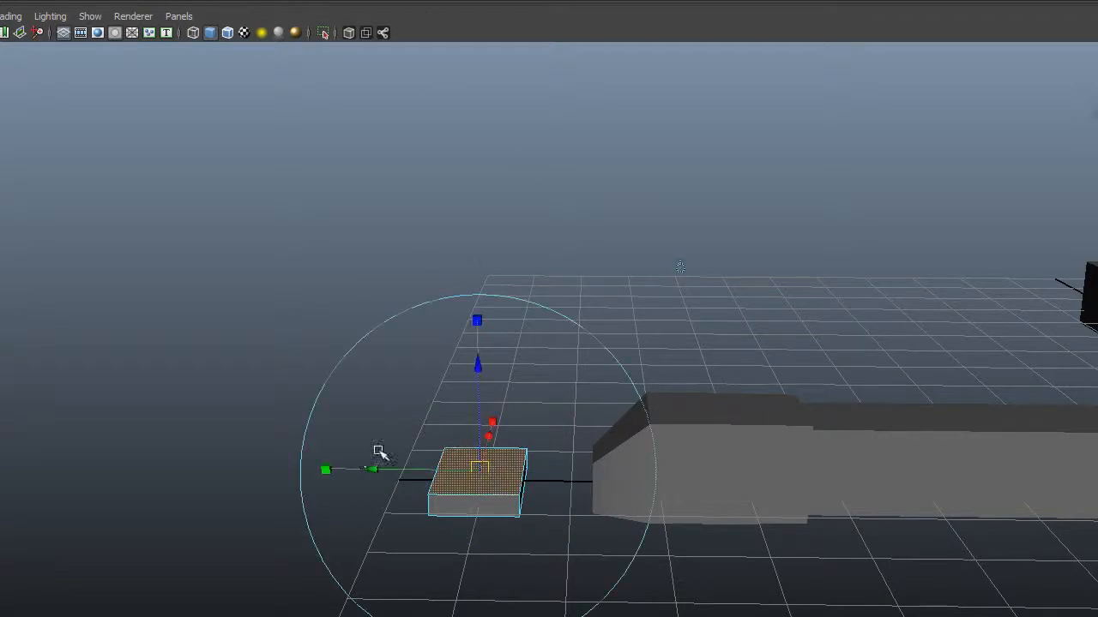
pyautogui.hotkey('ctrl', 'e')
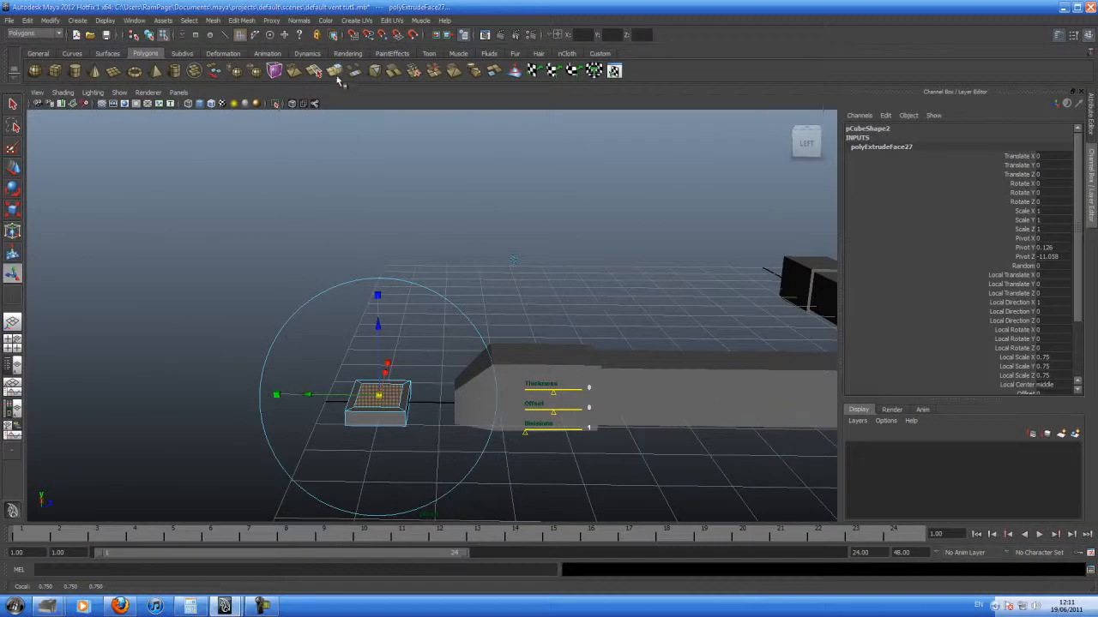
pyautogui.hotkey('ctrl', 'e')
pyautogui.moveTo(378, 325)
pyautogui.mouseDown()
pyautogui.moveTo(378, 303)
pyautogui.moveTo(380, 318)
pyautogui.mouseUp()
pyautogui.click(388, 271)
# Step: Extrude the inset face upward into a smaller block on the slab, ending with a thin 0.05 extrusion at its top
pyautogui.click(334, 70)
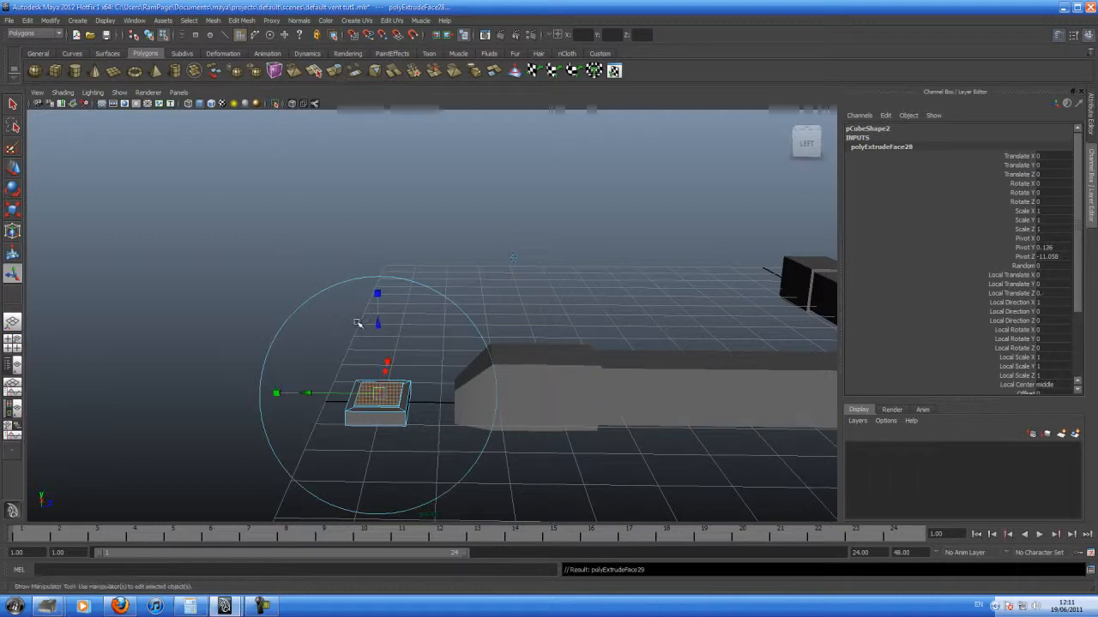
pyautogui.moveTo(376, 322); pyautogui.dragTo(396, 440)
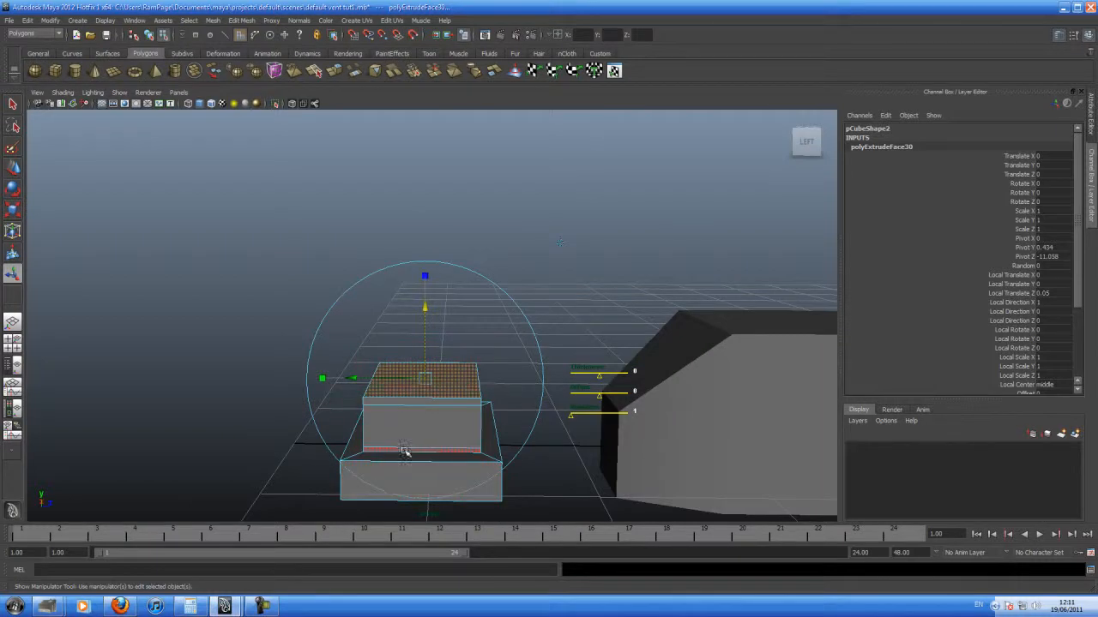
pyautogui.keyDown('alt'); pyautogui.moveTo(483, 421); pyautogui.dragTo(421, 404); pyautogui.keyUp('alt')
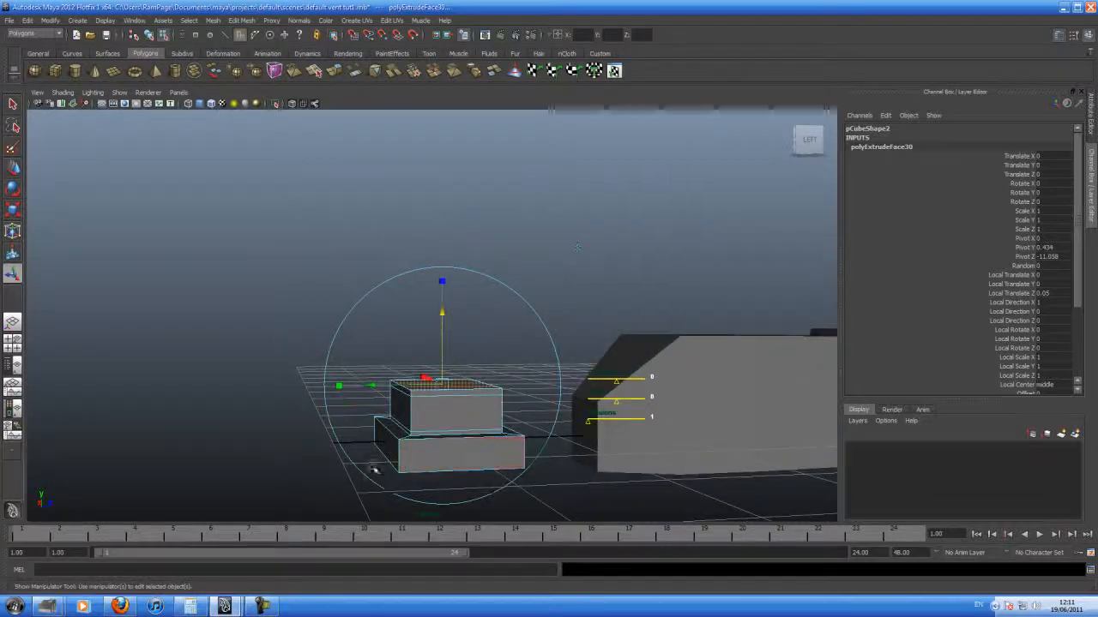
# Step: Return the stepped block to object mode and display it with smooth mesh preview as a rounded button
pyautogui.click(310, 499)
pyautogui.keyDown('alt'); pyautogui.moveTo(434, 463); pyautogui.dragTo(412, 440); pyautogui.keyUp('alt')
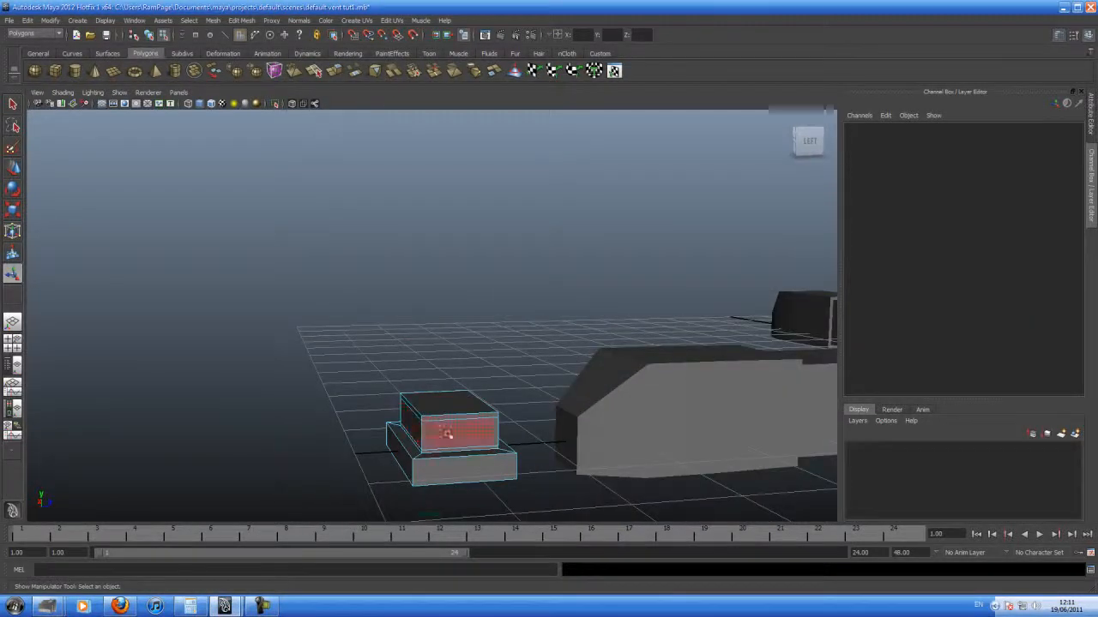
pyautogui.keyDown('alt'); pyautogui.moveTo(396, 455); pyautogui.dragTo(414, 468); pyautogui.keyUp('alt')
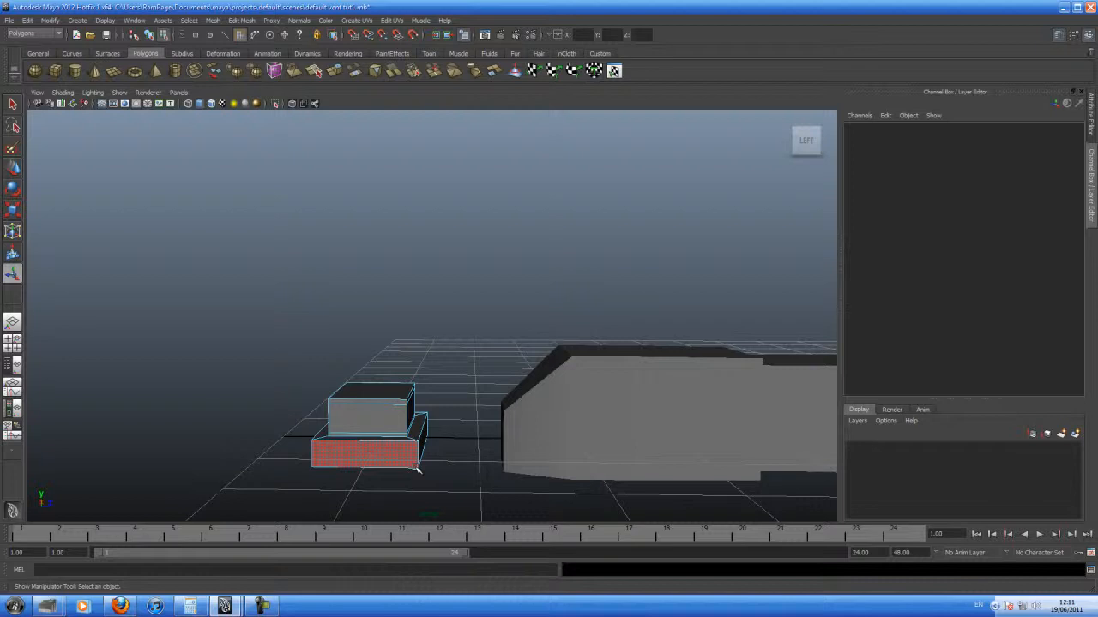
pyautogui.press('F8')
pyautogui.press('3')
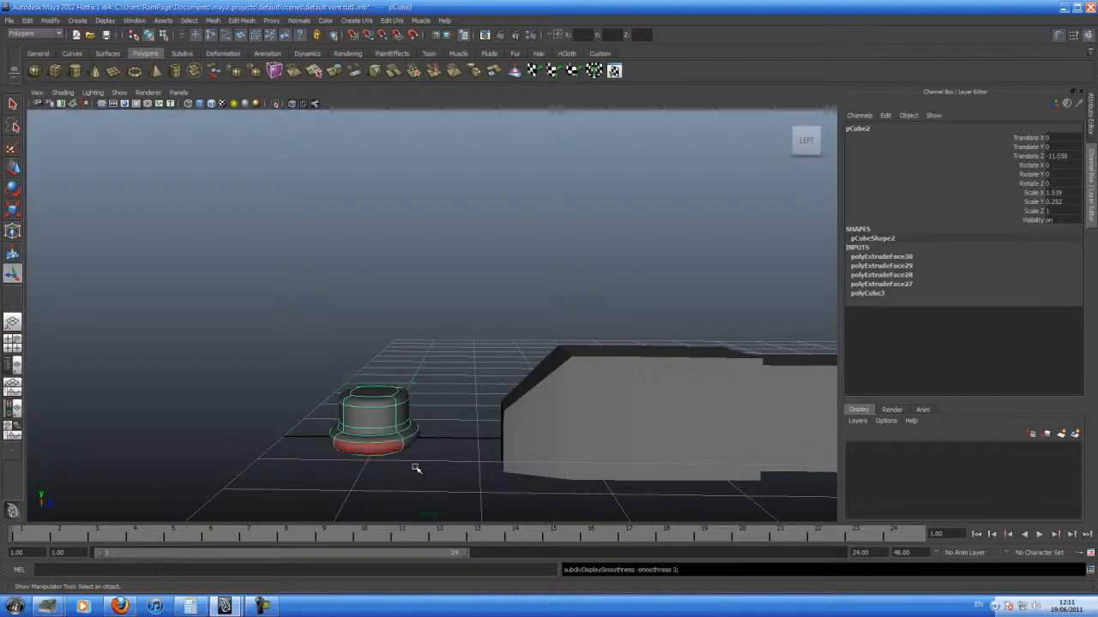
pyautogui.keyDown('alt'); pyautogui.moveTo(347, 422); pyautogui.dragTo(498, 448); pyautogui.keyUp('alt')
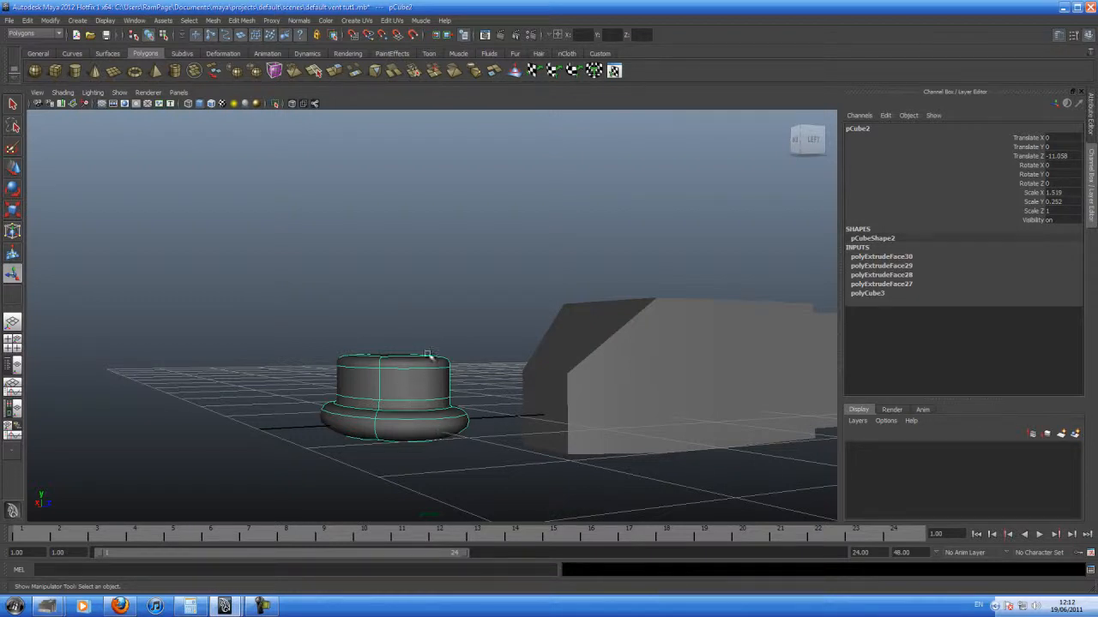
pyautogui.keyDown('alt'); pyautogui.moveTo(411, 414); pyautogui.dragTo(406, 444); pyautogui.keyUp('alt')
# Step: Raise the rounded button along the Y axis to about 19.2, level with the pole housing
pyautogui.keyDown('alt'); pyautogui.moveTo(405, 444); pyautogui.dragTo(300, 436, button='right'); pyautogui.keyUp('alt')
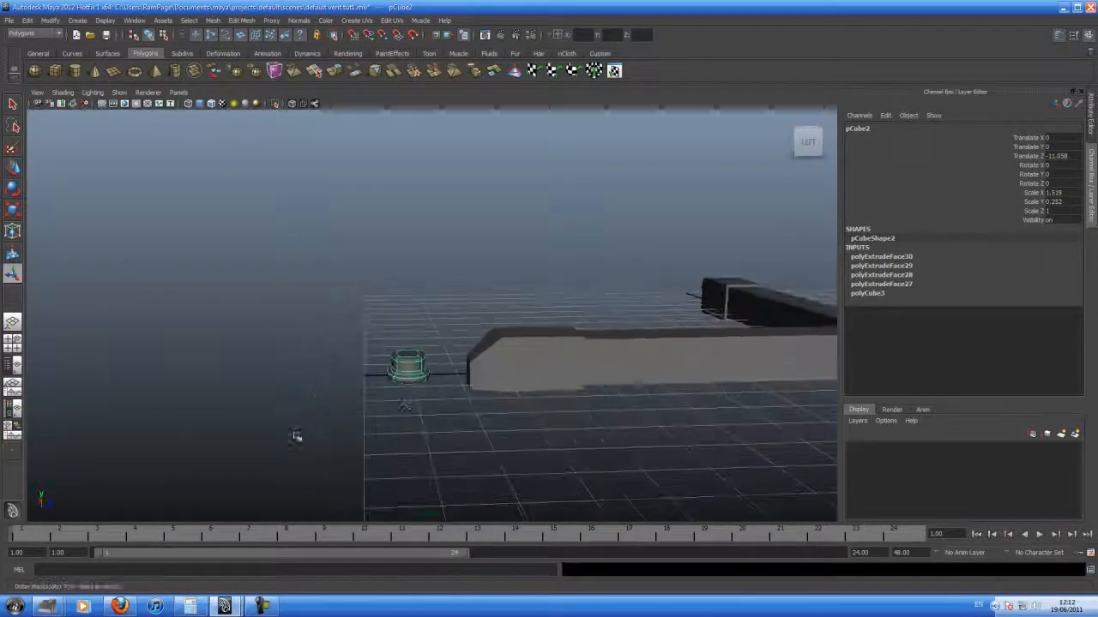
pyautogui.keyDown('alt'); pyautogui.moveTo(299, 437); pyautogui.dragTo(265, 468, button='middle'); pyautogui.keyUp('alt')
pyautogui.keyDown('alt'); pyautogui.moveTo(265, 469); pyautogui.dragTo(293, 427, button='right'); pyautogui.keyUp('alt')
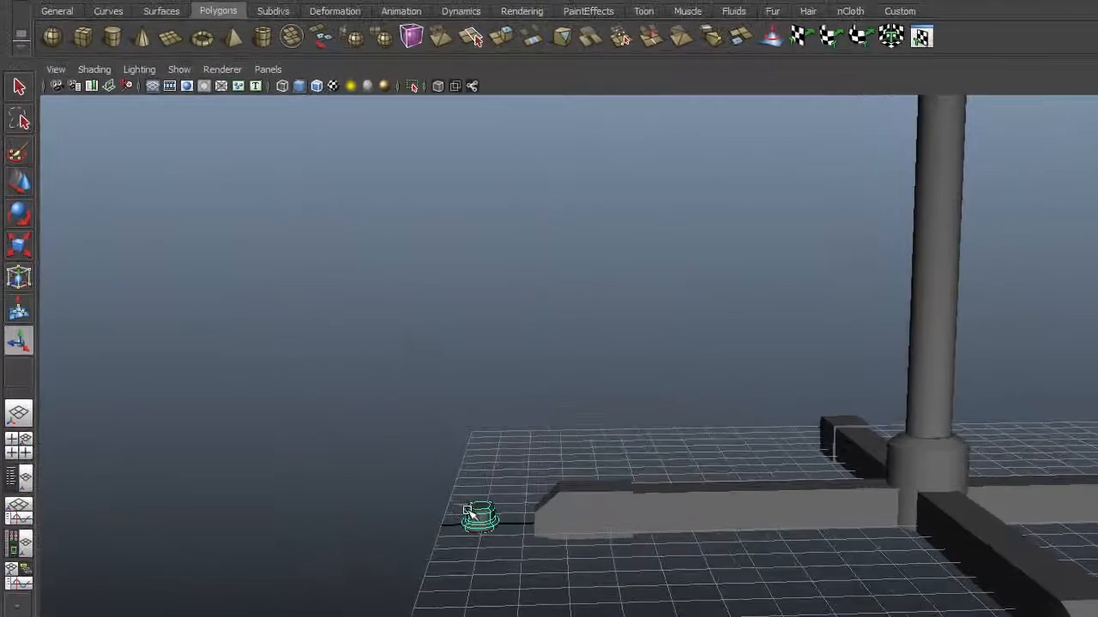
pyautogui.click(20, 185)
pyautogui.moveTo(483, 417); pyautogui.dragTo(626, 177)
pyautogui.keyDown('alt'); pyautogui.moveTo(627, 177); pyautogui.dragTo(648, 422, button='middle'); pyautogui.keyUp('alt')
pyautogui.moveTo(536, 363); pyautogui.dragTo(578, 157)
pyautogui.keyDown('alt'); pyautogui.moveTo(578, 157); pyautogui.dragTo(598, 384, button='middle'); pyautogui.keyUp('alt')
pyautogui.moveTo(556, 391); pyautogui.dragTo(571, 191)
pyautogui.keyDown('alt'); pyautogui.moveTo(571, 191); pyautogui.dragTo(578, 306, button='middle'); pyautogui.keyUp('alt')
pyautogui.moveTo(578, 306); pyautogui.dragTo(577, 243)
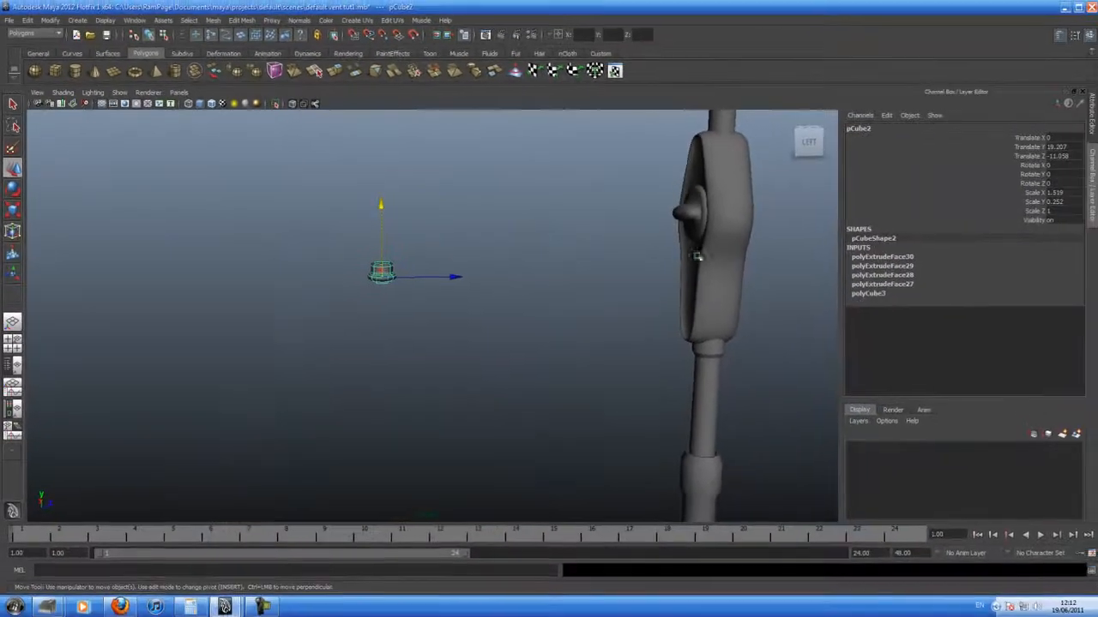
# Step: Set the button's X rotation to -90 degrees
pyautogui.click(12, 190)
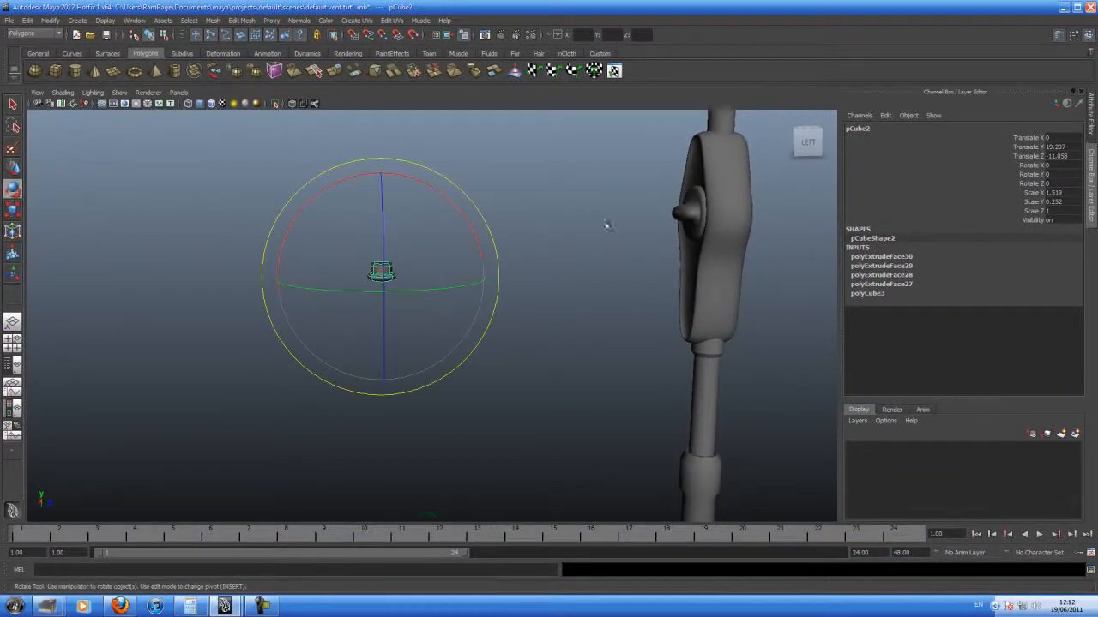
pyautogui.click(1053, 166)
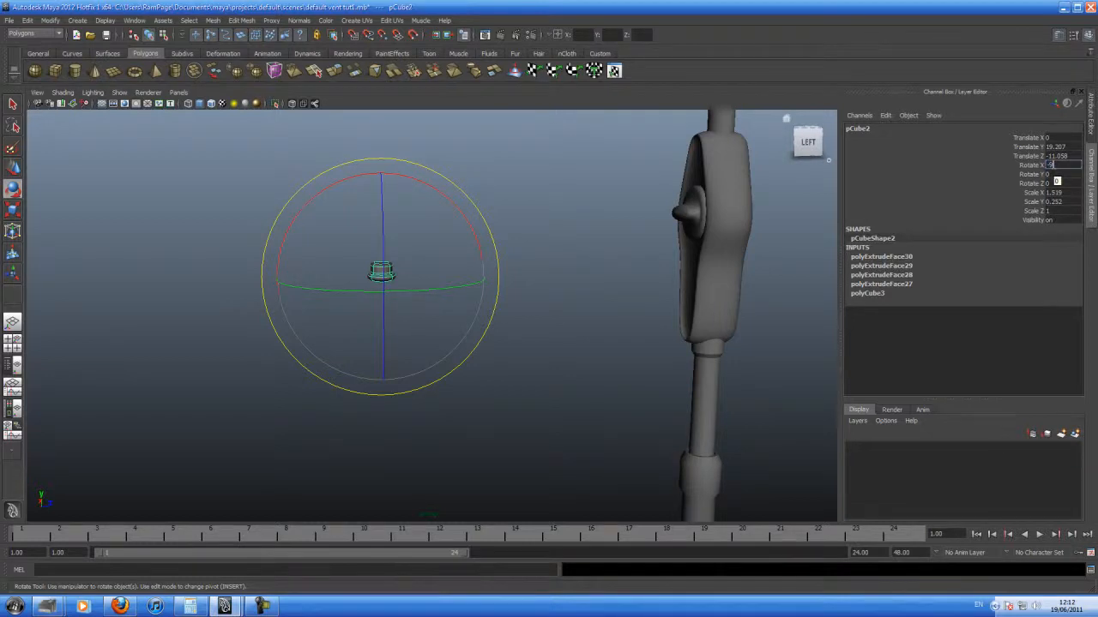
pyautogui.write('-90')
pyautogui.press('Return')
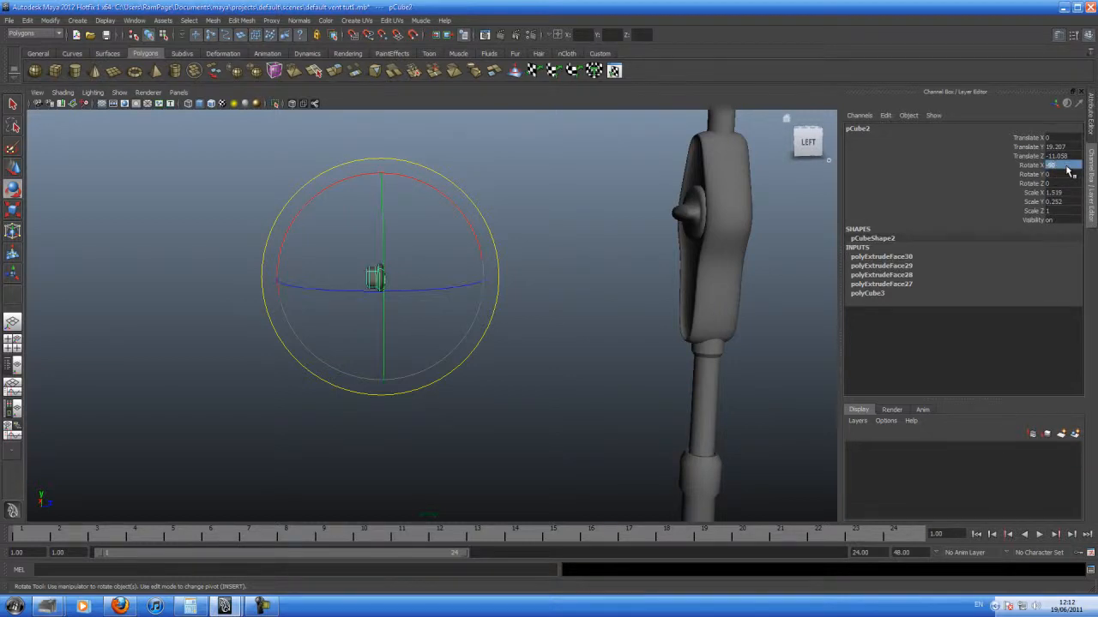
# Step: Move the button along the Z axis to about -0.6, onto the front of the housing below the knob
pyautogui.keyDown('alt'); pyautogui.moveTo(431, 334); pyautogui.dragTo(471, 336); pyautogui.keyUp('alt')
pyautogui.press('w')
pyautogui.keyDown('alt'); pyautogui.moveTo(662, 347); pyautogui.dragTo(549, 336); pyautogui.keyUp('alt')
pyautogui.moveTo(433, 288); pyautogui.dragTo(511, 379)
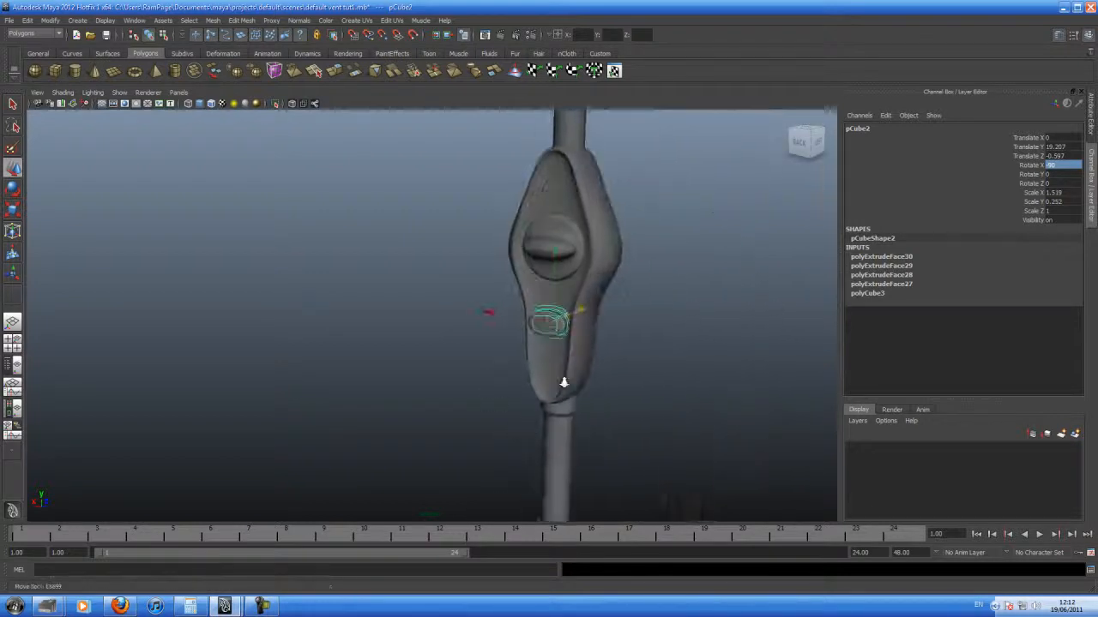
pyautogui.keyDown('alt'); pyautogui.moveTo(511, 379); pyautogui.dragTo(708, 382, button='right'); pyautogui.keyUp('alt')
pyautogui.keyDown('alt'); pyautogui.moveTo(708, 383); pyautogui.dragTo(581, 406, button='middle'); pyautogui.keyUp('alt')
pyautogui.keyDown('alt'); pyautogui.moveTo(581, 406); pyautogui.dragTo(608, 414); pyautogui.keyUp('alt')
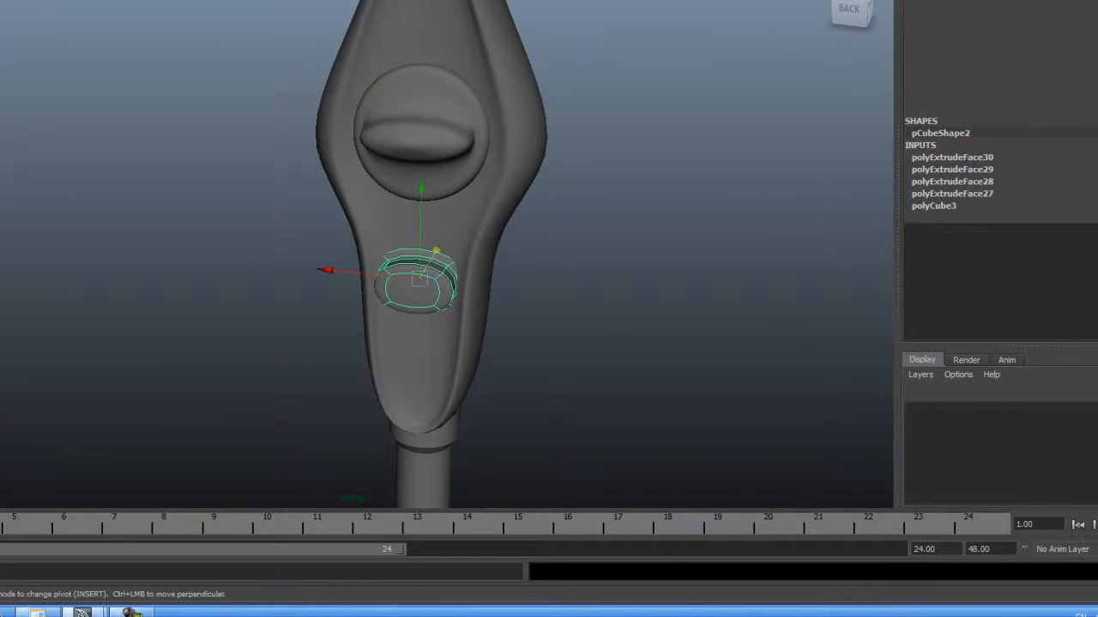
# Step: Scale the button down uniformly to fit within the narrow lower part of the housing's front face
pyautogui.keyDown('alt'); pyautogui.moveTo(272, 266); pyautogui.dragTo(289, 328); pyautogui.keyUp('alt')
pyautogui.keyDown('alt'); pyautogui.moveTo(289, 328); pyautogui.dragTo(363, 175, button='middle'); pyautogui.keyUp('alt')
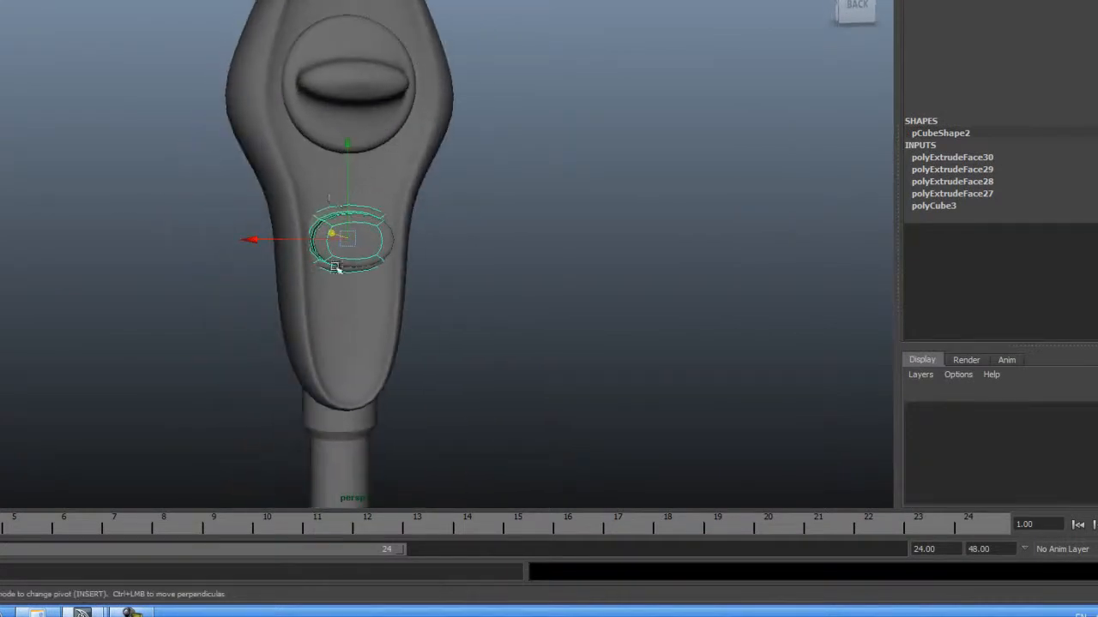
pyautogui.keyDown('alt'); pyautogui.moveTo(378, 281); pyautogui.dragTo(336, 279); pyautogui.keyUp('alt')
pyautogui.keyDown('alt'); pyautogui.moveTo(424, 306); pyautogui.dragTo(340, 288, button='middle'); pyautogui.keyUp('alt')
pyautogui.press('r')
pyautogui.moveTo(378, 221); pyautogui.dragTo(368, 223)
pyautogui.keyDown('alt'); pyautogui.moveTo(368, 225); pyautogui.dragTo(172, 323); pyautogui.keyUp('alt')
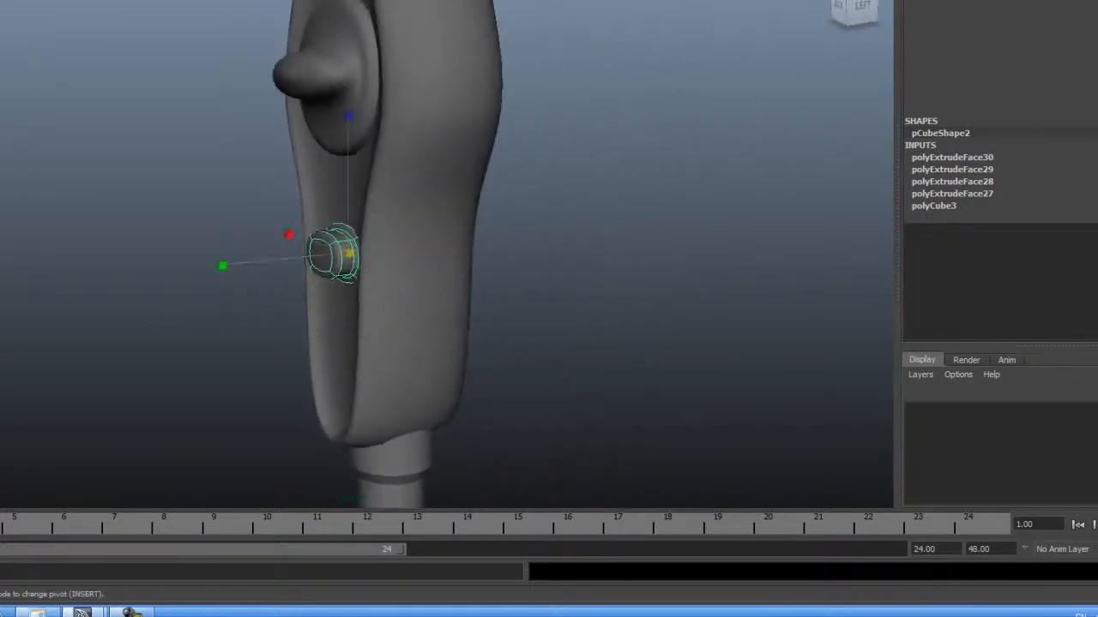
# Step: Nudge the button along Z into the housing's front face and raise it to just below the knob
pyautogui.press('w')
pyautogui.moveTo(429, 242); pyautogui.dragTo(432, 242)
pyautogui.moveTo(350, 157); pyautogui.dragTo(343, 115)
pyautogui.keyDown('alt'); pyautogui.moveTo(335, 182); pyautogui.dragTo(325, 151); pyautogui.keyUp('alt')
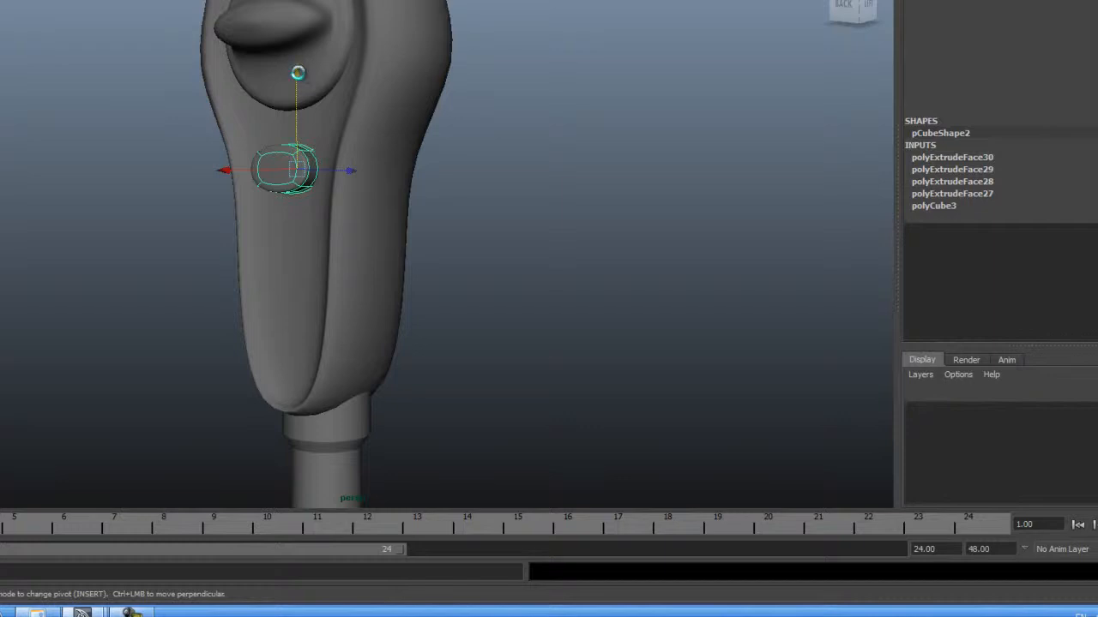
# Step: Duplicate the button three times, spacing the copies evenly down the housing's front face below the first one
pyautogui.hotkey('ctrl', 'd')
pyautogui.moveTo(297, 73); pyautogui.dragTo(296, 140)
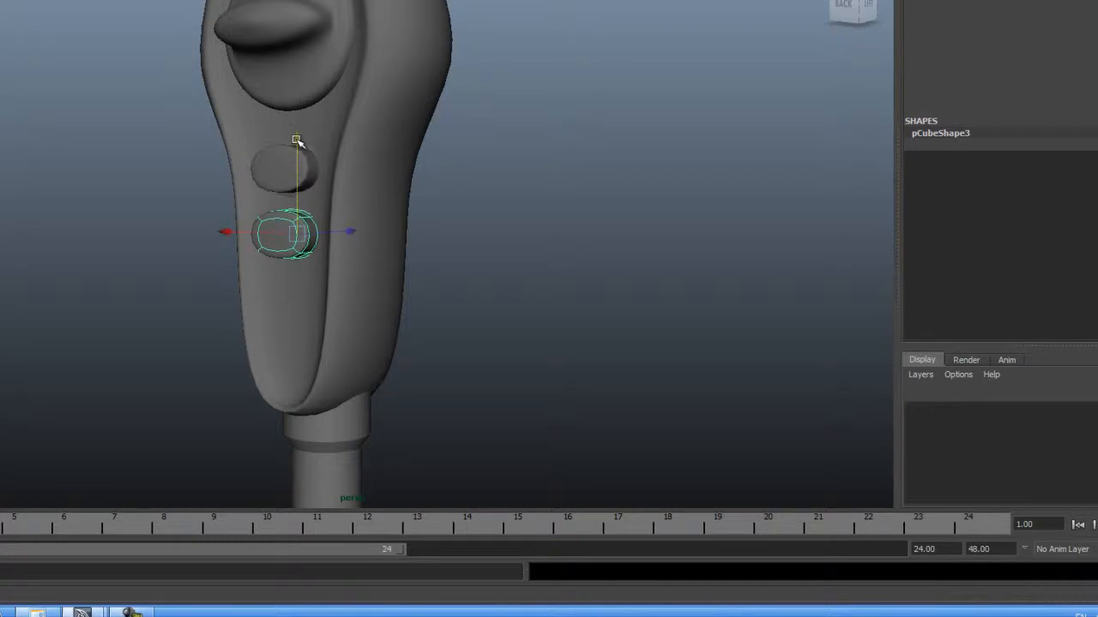
pyautogui.hotkey('ctrl', 'd')
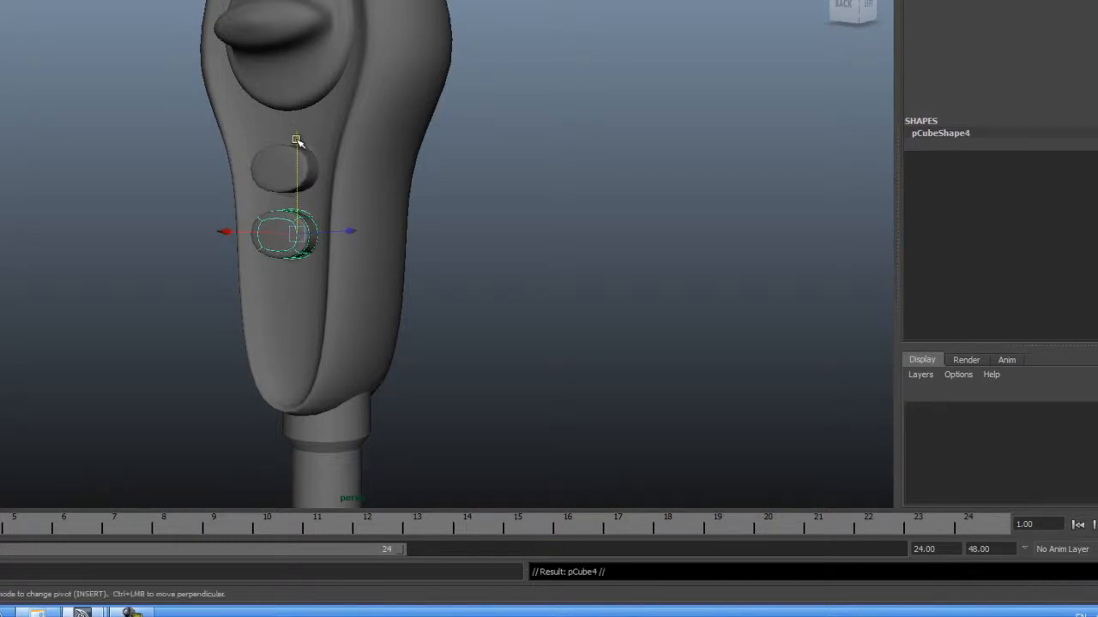
pyautogui.moveTo(295, 135); pyautogui.dragTo(296, 198)
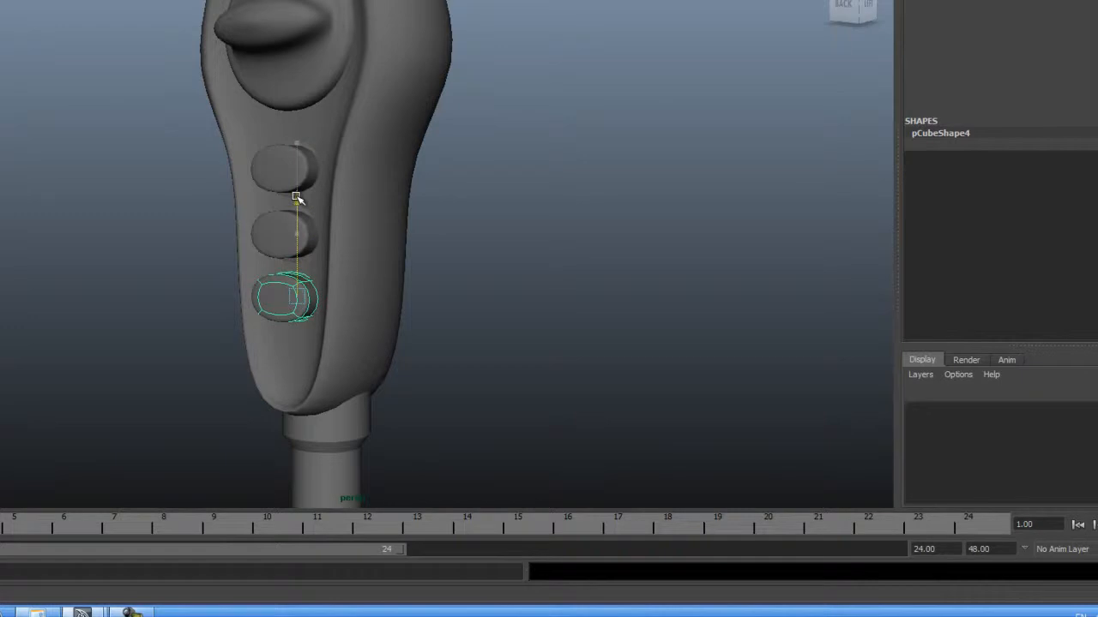
pyautogui.hotkey('ctrl', 'd')
pyautogui.moveTo(296, 197); pyautogui.dragTo(51, 236)
pyautogui.keyDown('alt'); pyautogui.moveTo(425, 213); pyautogui.dragTo(362, 285); pyautogui.keyUp('alt')
pyautogui.keyDown('alt'); pyautogui.moveTo(362, 285); pyautogui.dragTo(441, 215, button='middle'); pyautogui.keyUp('alt')
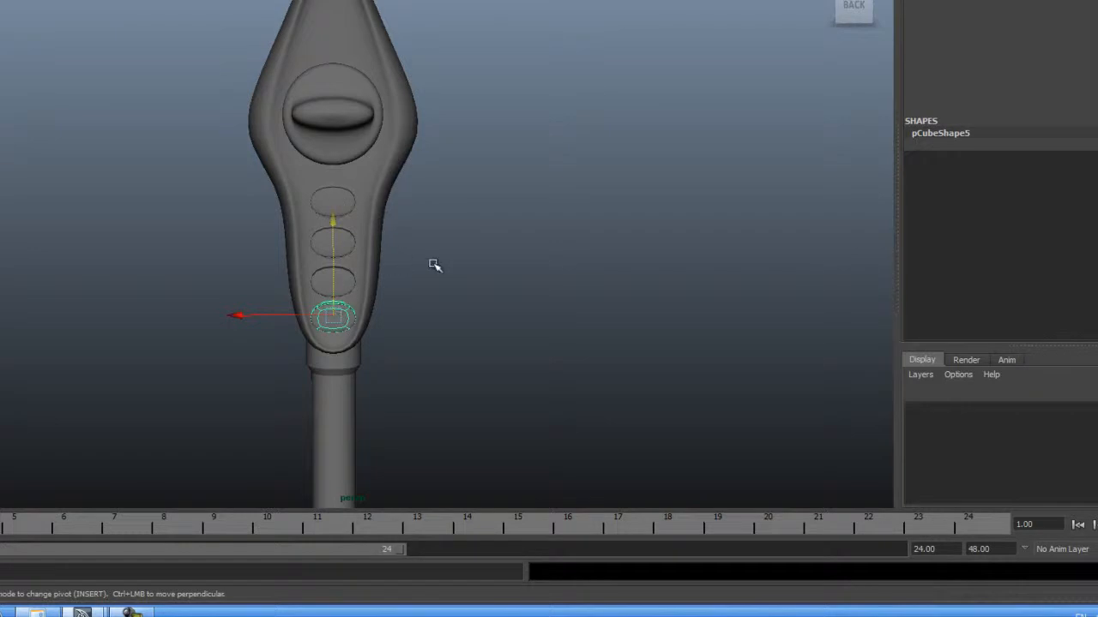
# Step: Examine the row of four buttons on the housing and the whole stand from several sides
pyautogui.keyDown('alt'); pyautogui.moveTo(552, 245); pyautogui.dragTo(360, 224); pyautogui.keyUp('alt')
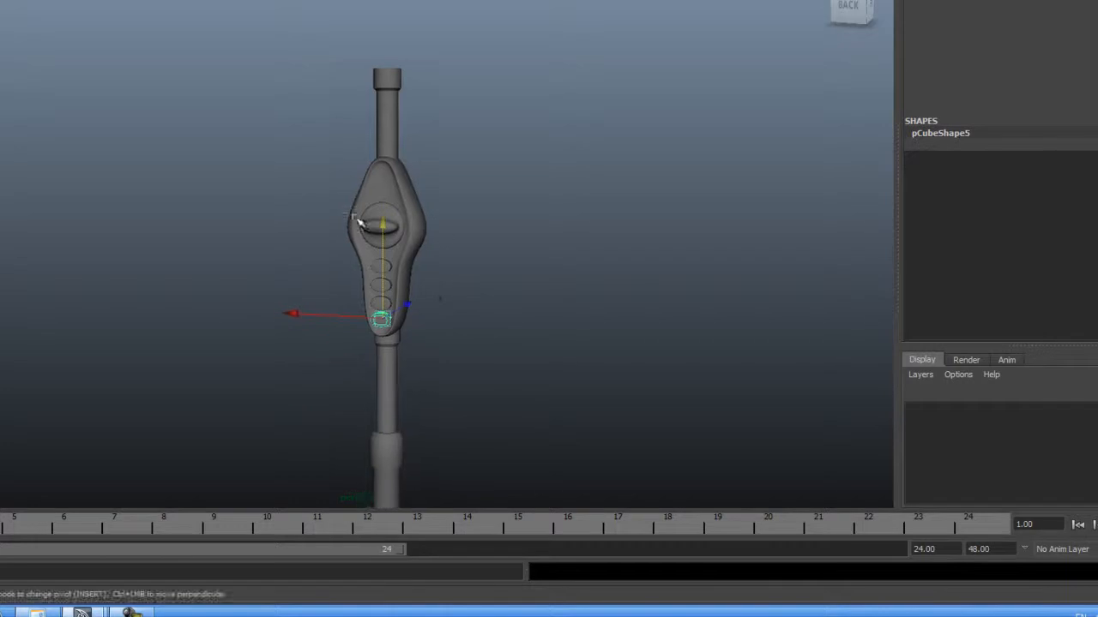
pyautogui.click(532, 228)
pyautogui.keyDown('alt'); pyautogui.moveTo(537, 231); pyautogui.dragTo(320, 230); pyautogui.keyUp('alt')
pyautogui.keyDown('alt'); pyautogui.moveTo(447, 117); pyautogui.dragTo(254, 215); pyautogui.keyUp('alt')
pyautogui.keyDown('alt'); pyautogui.moveTo(254, 216); pyautogui.dragTo(498, 240, button='right'); pyautogui.keyUp('alt')
pyautogui.keyDown('alt'); pyautogui.moveTo(410, 241); pyautogui.dragTo(486, 188, button='middle'); pyautogui.keyUp('alt')
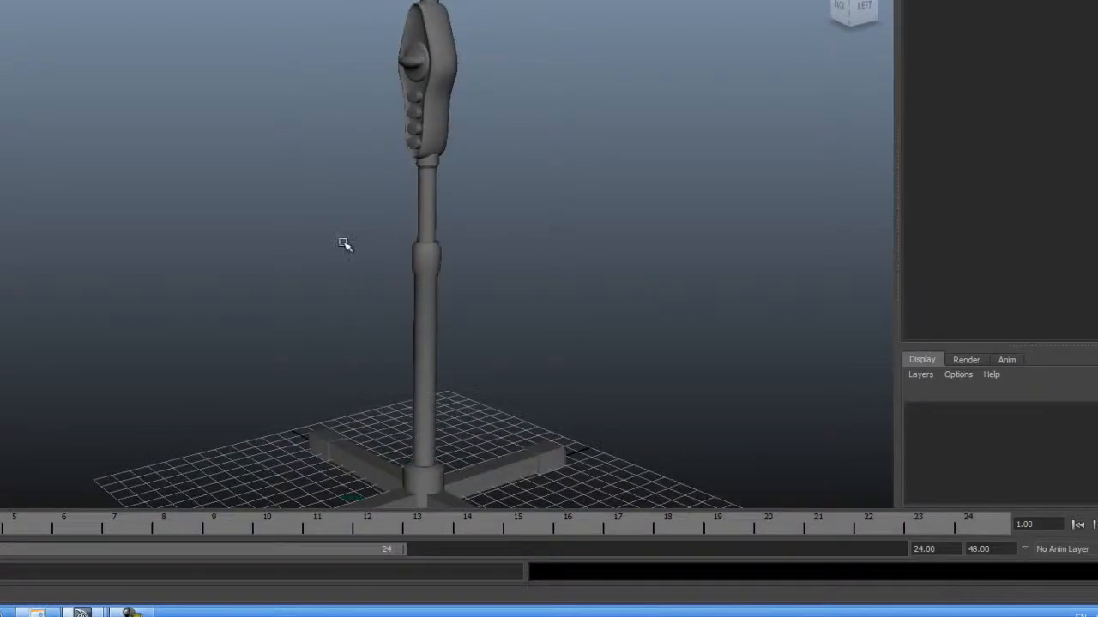
pyautogui.keyDown('alt'); pyautogui.moveTo(538, 312); pyautogui.dragTo(326, 331); pyautogui.keyUp('alt')
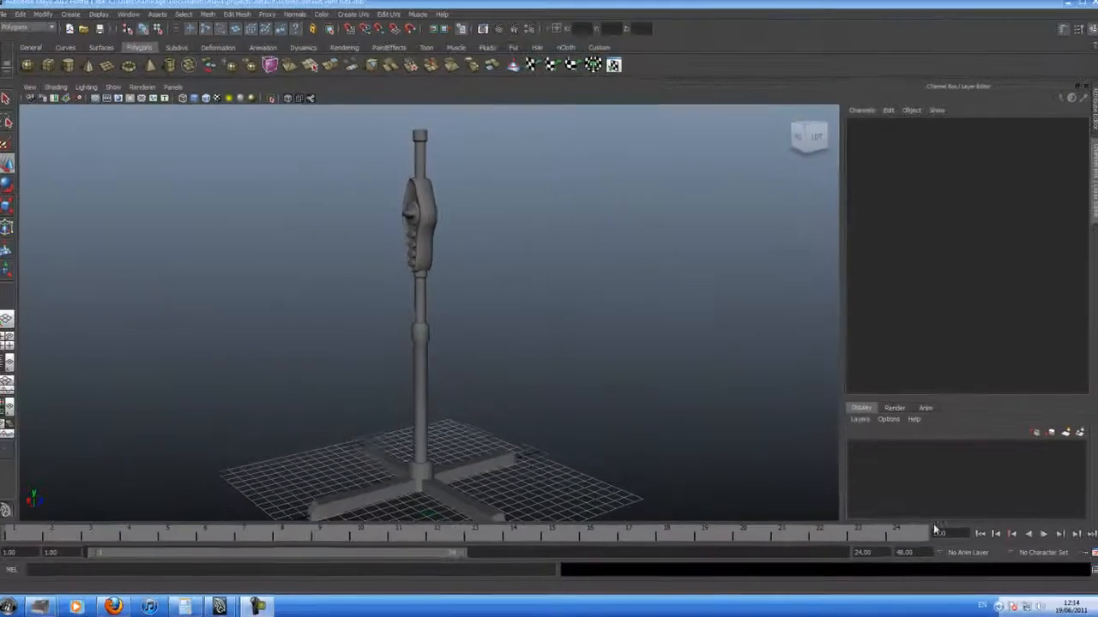
pyautogui.keyDown('alt'); pyautogui.moveTo(443, 487); pyautogui.dragTo(441, 449); pyautogui.keyUp('alt')
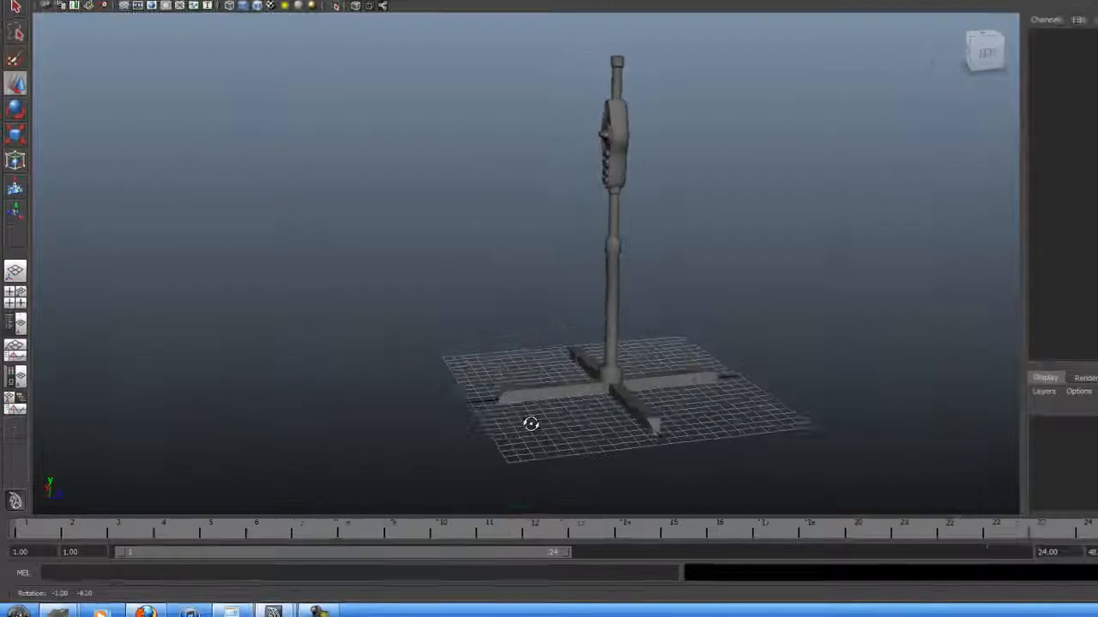
pyautogui.keyDown('alt'); pyautogui.moveTo(530, 424); pyautogui.dragTo(646, 155); pyautogui.keyUp('alt')
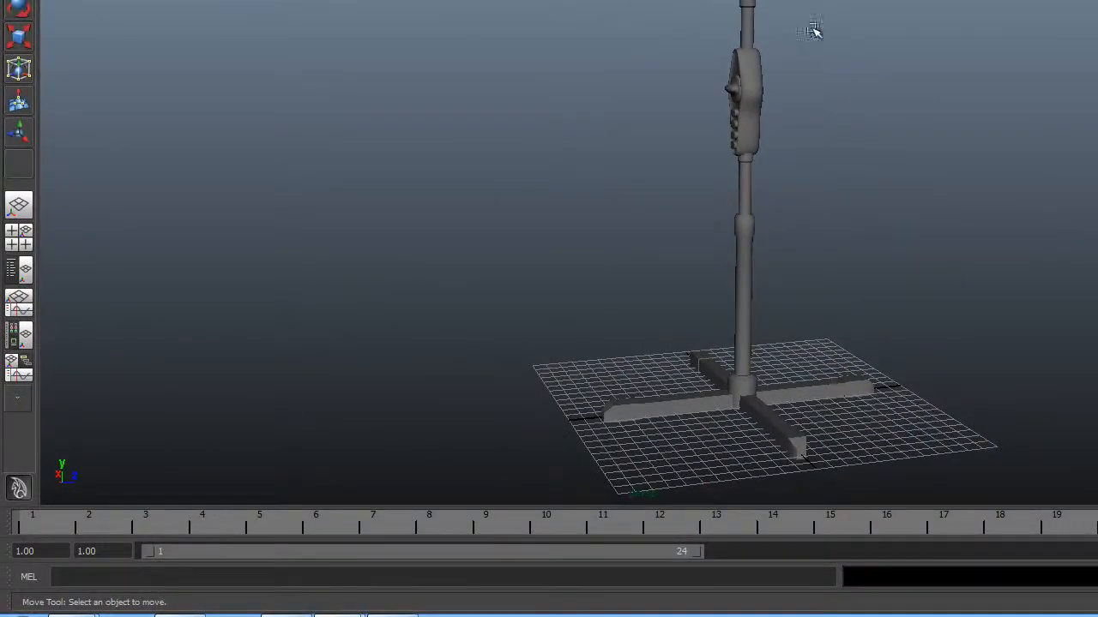
# Step: Create a polygon cube and move it along the Z axis to about -11.5, just beyond a base leg's end
pyautogui.keyDown('alt'); pyautogui.moveTo(604, 403); pyautogui.dragTo(534, 243); pyautogui.keyUp('alt')
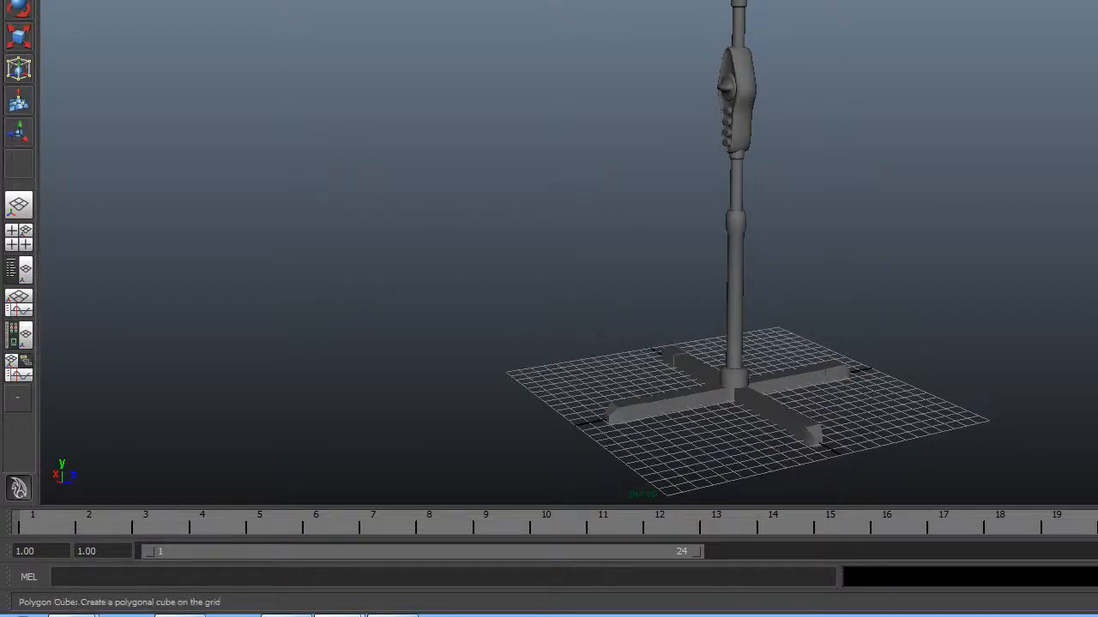
pyautogui.moveTo(821, 380); pyautogui.dragTo(686, 417)
pyautogui.keyDown('alt'); pyautogui.moveTo(558, 417); pyautogui.dragTo(532, 334); pyautogui.keyUp('alt')
pyautogui.keyDown('alt'); pyautogui.moveTo(533, 333); pyautogui.dragTo(626, 255, button='middle'); pyautogui.keyUp('alt')
pyautogui.keyDown('alt'); pyautogui.moveTo(635, 258); pyautogui.dragTo(760, 308, button='right'); pyautogui.keyUp('alt')
pyautogui.keyDown('alt'); pyautogui.moveTo(463, 307); pyautogui.dragTo(404, 307); pyautogui.keyUp('alt')
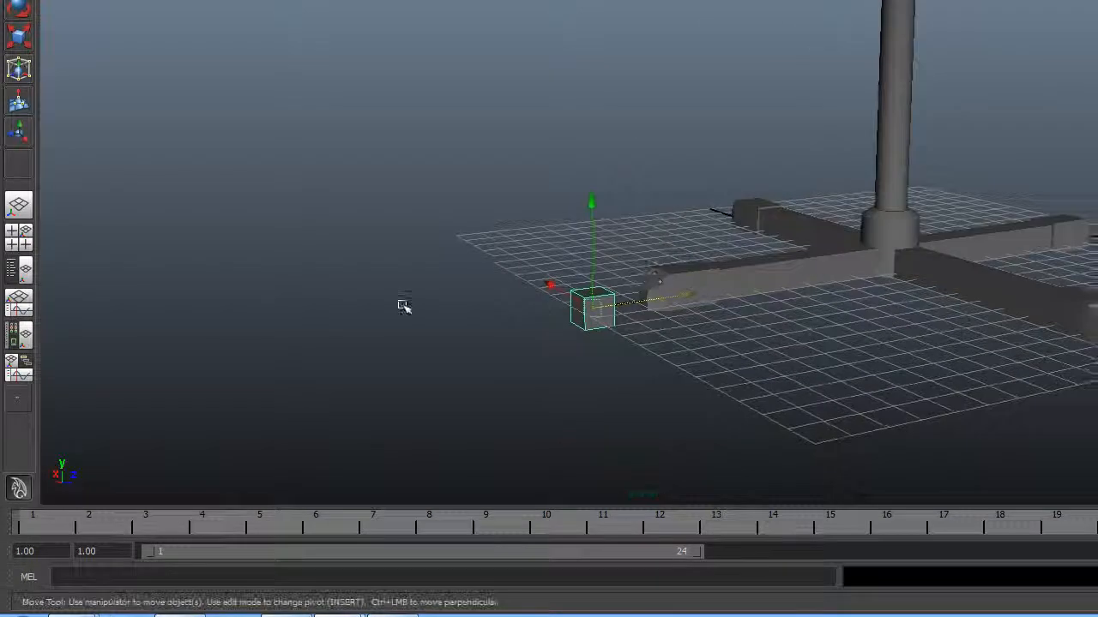
# Step: Stretch the new cube along Z and enlarge it uniformly, to a scale of about 2.365 in X and Y and 7.542 in Z
pyautogui.keyDown('alt'); pyautogui.moveTo(403, 305); pyautogui.dragTo(637, 333, button='right'); pyautogui.keyUp('alt')
pyautogui.keyDown('alt'); pyautogui.moveTo(608, 350); pyautogui.dragTo(654, 275, button='middle'); pyautogui.keyUp('alt')
pyautogui.keyDown('alt'); pyautogui.moveTo(654, 275); pyautogui.dragTo(738, 304, button='right'); pyautogui.keyUp('alt')
pyautogui.keyDown('alt'); pyautogui.moveTo(634, 312); pyautogui.dragTo(713, 289, button='middle'); pyautogui.keyUp('alt')
pyautogui.keyDown('alt'); pyautogui.moveTo(714, 289); pyautogui.dragTo(630, 303); pyautogui.keyUp('alt')
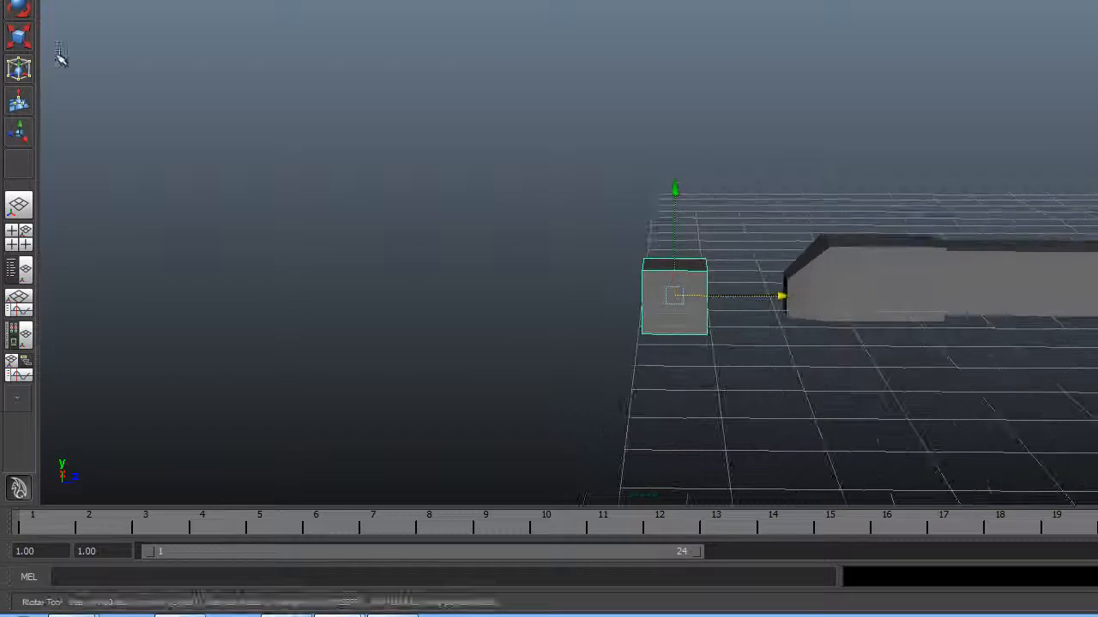
pyautogui.click(16, 38)
pyautogui.moveTo(829, 296); pyautogui.dragTo(1097, 317)
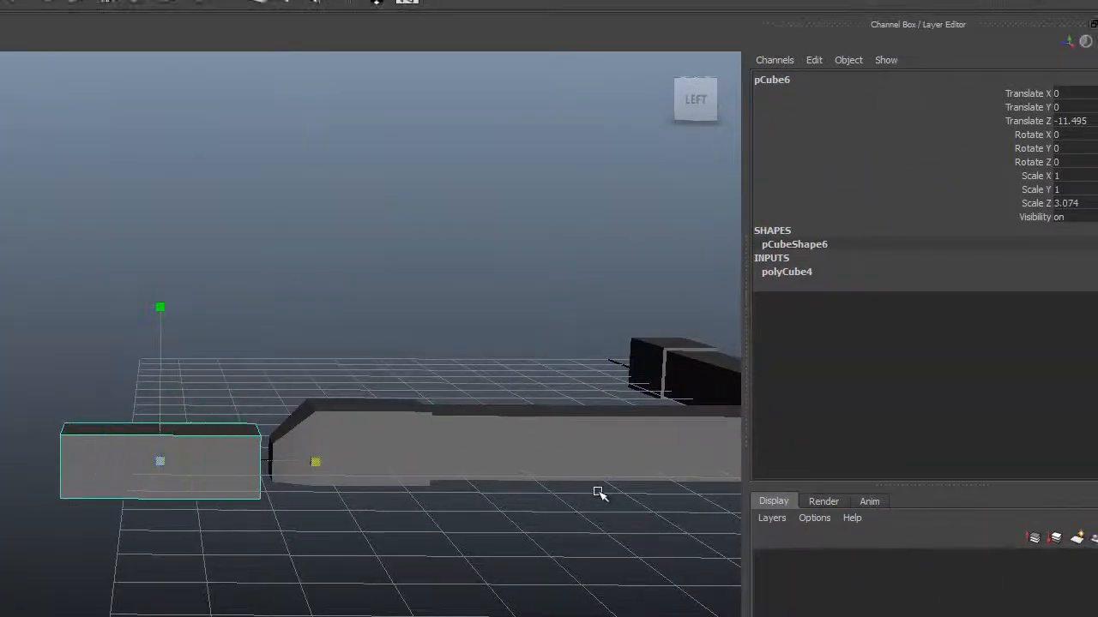
pyautogui.moveTo(310, 460); pyautogui.dragTo(216, 359)
pyautogui.moveTo(174, 457); pyautogui.dragTo(182, 486)
pyautogui.press('w')
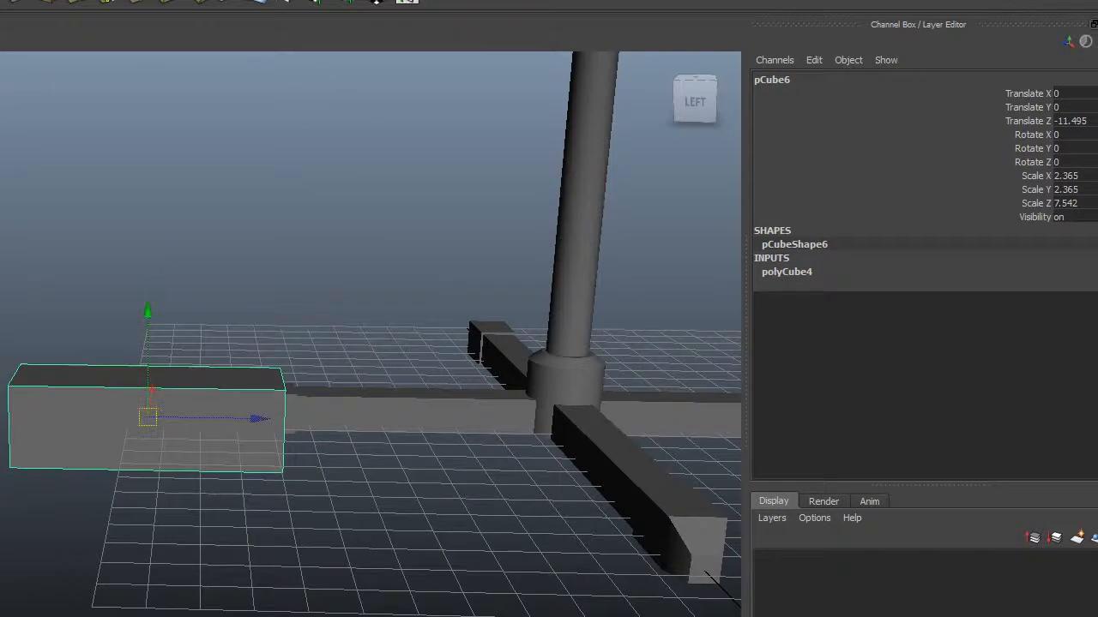
# Step: Move the stretched cube to about 28.43 in Y and 0.06 in Z, centring it on top of the pole
pyautogui.moveTo(279, 414); pyautogui.dragTo(428, 454)
pyautogui.moveTo(321, 346); pyautogui.dragTo(331, 74)
pyautogui.keyDown('alt'); pyautogui.moveTo(331, 74); pyautogui.dragTo(294, 443, button='middle'); pyautogui.keyUp('alt')
pyautogui.moveTo(296, 475); pyautogui.dragTo(283, 474)
pyautogui.moveTo(176, 369); pyautogui.dragTo(153, 91)
pyautogui.keyDown('alt'); pyautogui.moveTo(140, 103); pyautogui.dragTo(140, 429, button='middle'); pyautogui.keyUp('alt')
pyautogui.keyDown('alt'); pyautogui.moveTo(226, 394); pyautogui.dragTo(165, 360, button='right'); pyautogui.keyUp('alt')
pyautogui.moveTo(165, 362); pyautogui.dragTo(122, 39)
pyautogui.moveTo(129, 231)
pyautogui.keyDown('alt'); pyautogui.mouseDown()
pyautogui.moveTo(135, 221)
pyautogui.moveTo(225, 238)
pyautogui.moveTo(135, 245)
pyautogui.mouseUp(); pyautogui.keyUp('alt')
pyautogui.keyDown('alt'); pyautogui.moveTo(135, 245); pyautogui.dragTo(205, 260, button='right'); pyautogui.keyUp('alt')
pyautogui.keyDown('alt'); pyautogui.moveTo(206, 260); pyautogui.dragTo(183, 347, button='middle'); pyautogui.keyUp('alt')
pyautogui.keyDown('alt'); pyautogui.moveTo(125, 303); pyautogui.dragTo(120, 296); pyautogui.keyUp('alt')
pyautogui.keyDown('alt'); pyautogui.moveTo(121, 297); pyautogui.dragTo(102, 323, button='middle'); pyautogui.keyUp('alt')
pyautogui.keyDown('alt'); pyautogui.moveTo(103, 324); pyautogui.dragTo(192, 345, button='right'); pyautogui.keyUp('alt')
pyautogui.moveTo(193, 346)
pyautogui.keyDown('alt'); pyautogui.mouseDown()
pyautogui.moveTo(199, 377)
pyautogui.moveTo(206, 361)
pyautogui.mouseUp(); pyautogui.keyUp('alt')
pyautogui.moveTo(283, 256); pyautogui.dragTo(220, 326)
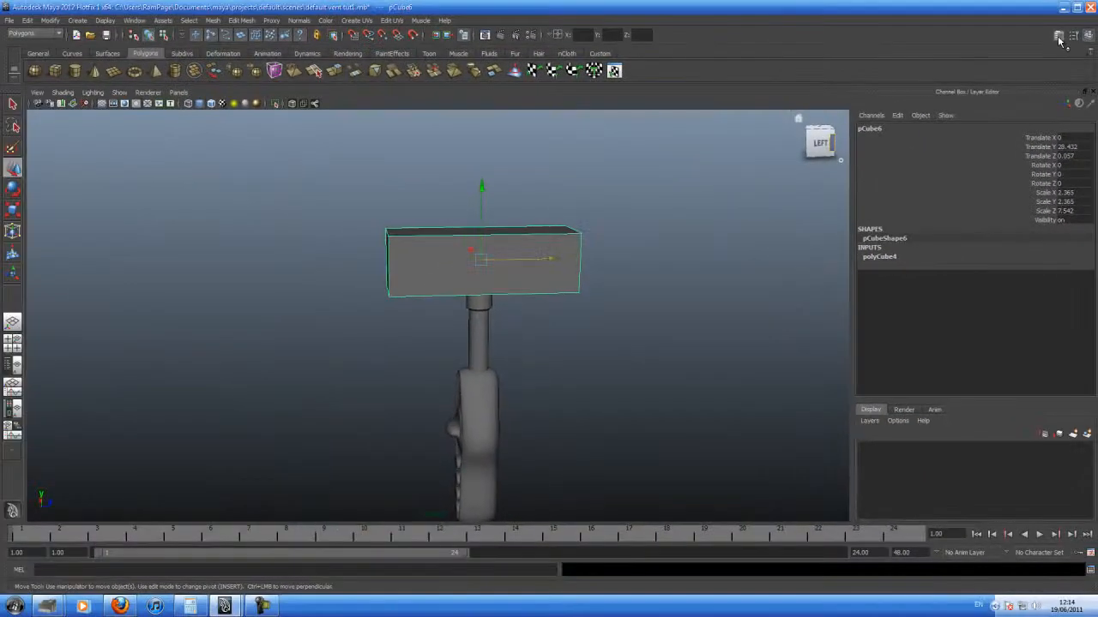
# Step: Set the block's Subdivisions Height and Subdivisions Depth to 4 in its poly cube history
pyautogui.click(1059, 39)
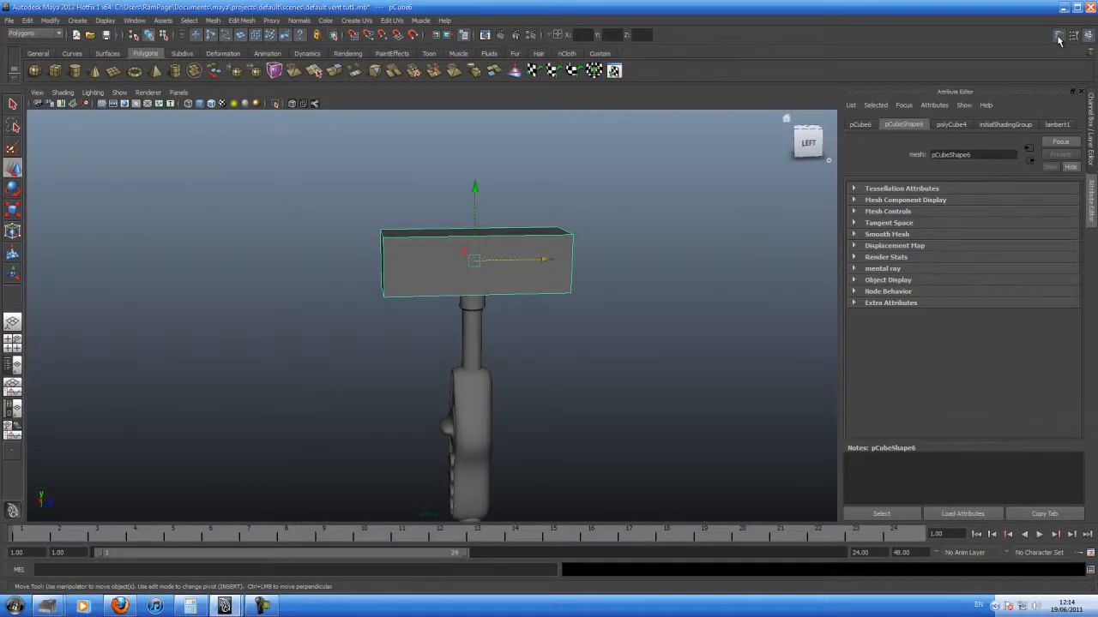
pyautogui.click(950, 125)
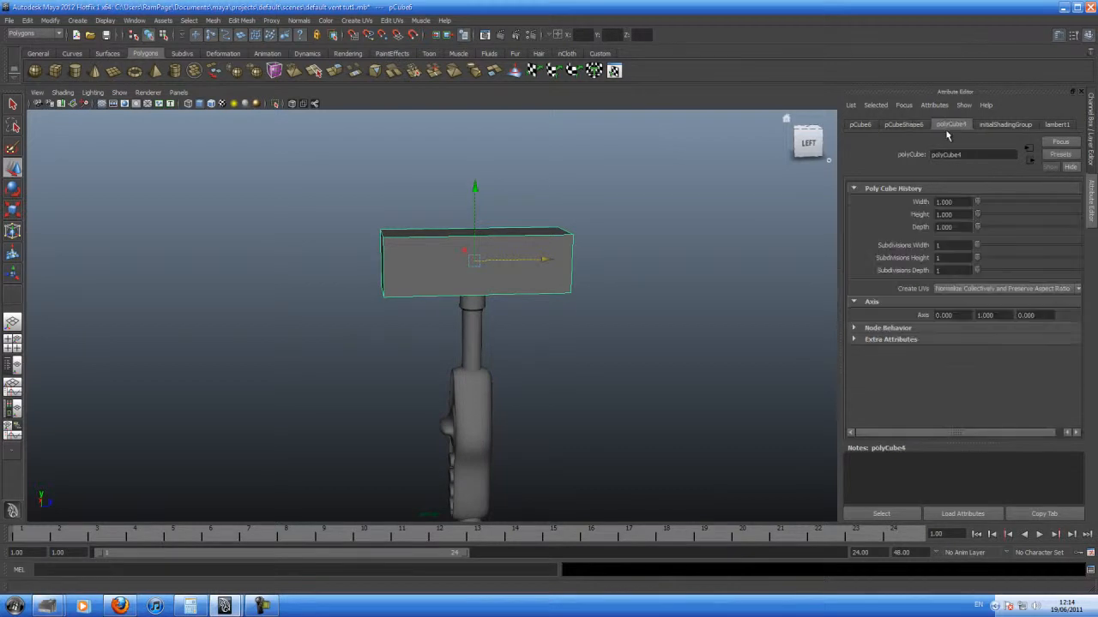
pyautogui.moveTo(976, 247); pyautogui.dragTo(972, 249)
pyautogui.moveTo(978, 263); pyautogui.dragTo(983, 260)
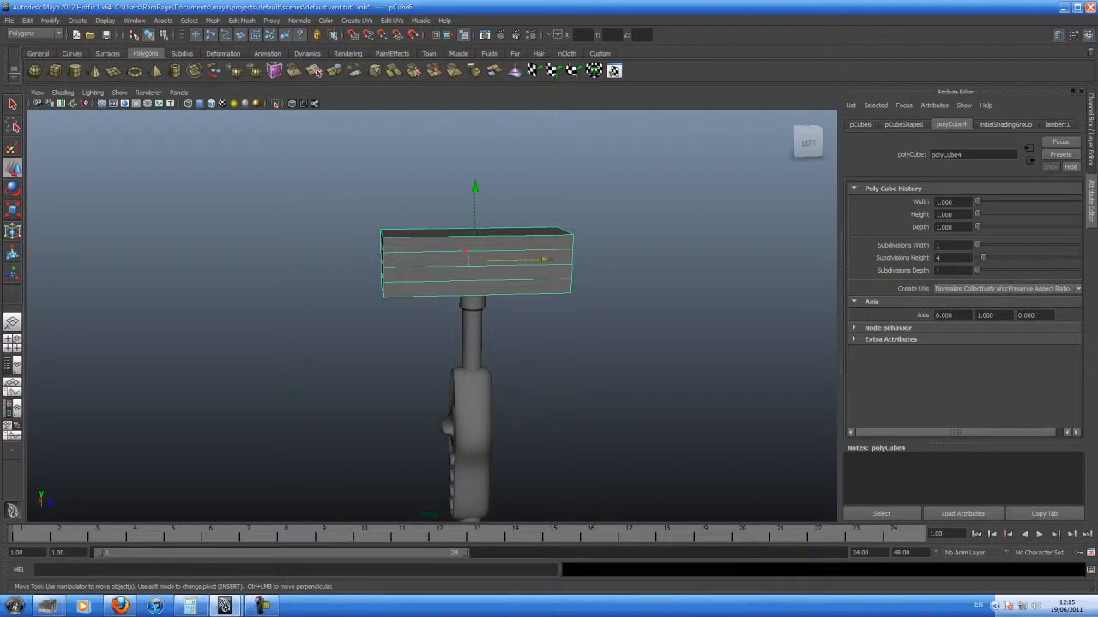
pyautogui.moveTo(978, 273); pyautogui.dragTo(985, 275)
pyautogui.moveTo(407, 292)
pyautogui.keyDown('alt'); pyautogui.mouseDown()
pyautogui.moveTo(453, 286)
pyautogui.moveTo(390, 322)
pyautogui.moveTo(458, 323)
pyautogui.moveTo(458, 334)
pyautogui.moveTo(468, 325)
pyautogui.moveTo(363, 328)
pyautogui.moveTo(420, 309)
pyautogui.mouseUp(); pyautogui.keyUp('alt')
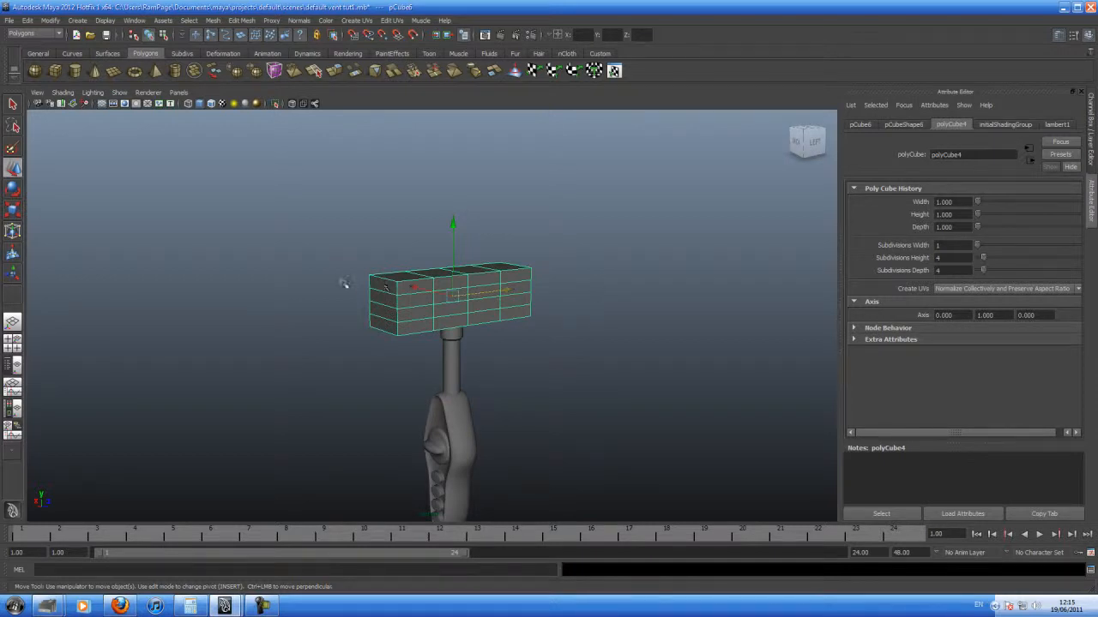
pyautogui.keyDown('alt'); pyautogui.moveTo(347, 299); pyautogui.dragTo(370, 277, button='middle'); pyautogui.keyUp('alt')
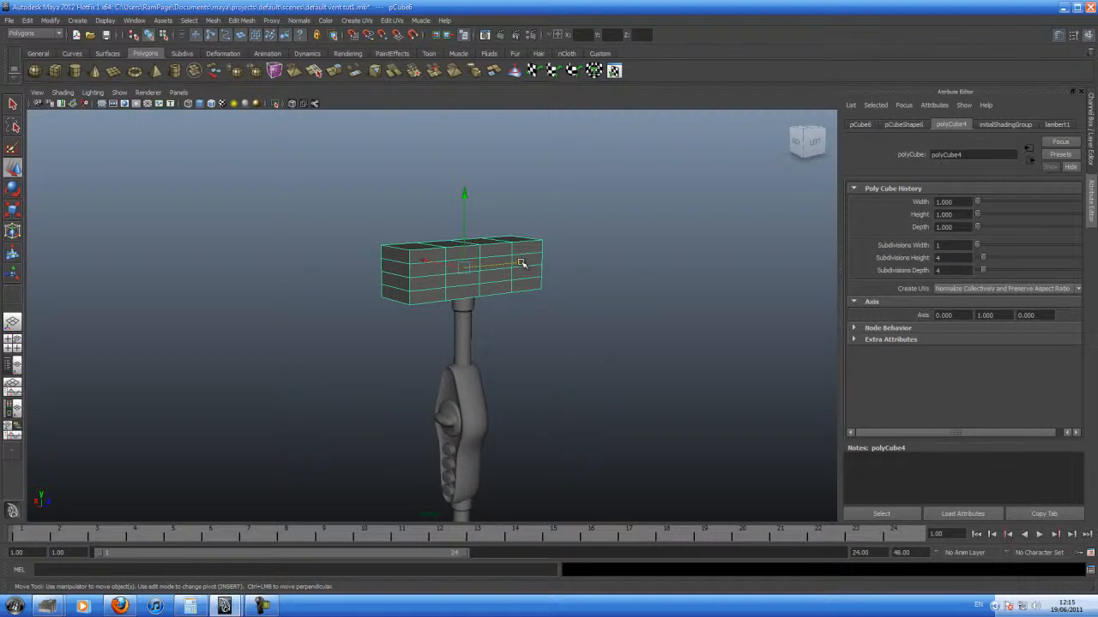
pyautogui.moveTo(521, 262)
pyautogui.mouseDown()
pyautogui.moveTo(490, 253)
pyautogui.moveTo(448, 262)
pyautogui.moveTo(520, 254)
pyautogui.mouseUp()
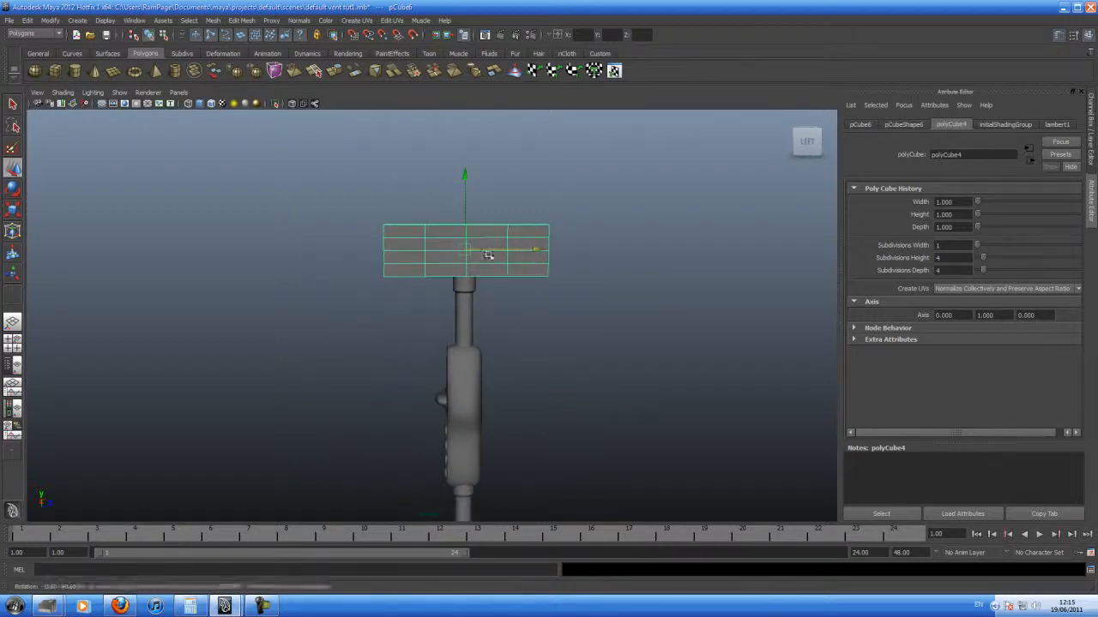
# Step: Try to enlarge a face on the block's long side together with one on its end, uniformly by about 1.77
pyautogui.keyDown('alt'); pyautogui.moveTo(519, 254); pyautogui.dragTo(524, 262, button='right'); pyautogui.keyUp('alt')
pyautogui.keyDown('alt'); pyautogui.moveTo(524, 263); pyautogui.dragTo(507, 304, button='middle'); pyautogui.keyUp('alt')
pyautogui.keyDown('alt'); pyautogui.moveTo(507, 303); pyautogui.dragTo(536, 321, button='right'); pyautogui.keyUp('alt')
pyautogui.keyDown('alt'); pyautogui.moveTo(537, 321); pyautogui.dragTo(537, 332, button='middle'); pyautogui.keyUp('alt')
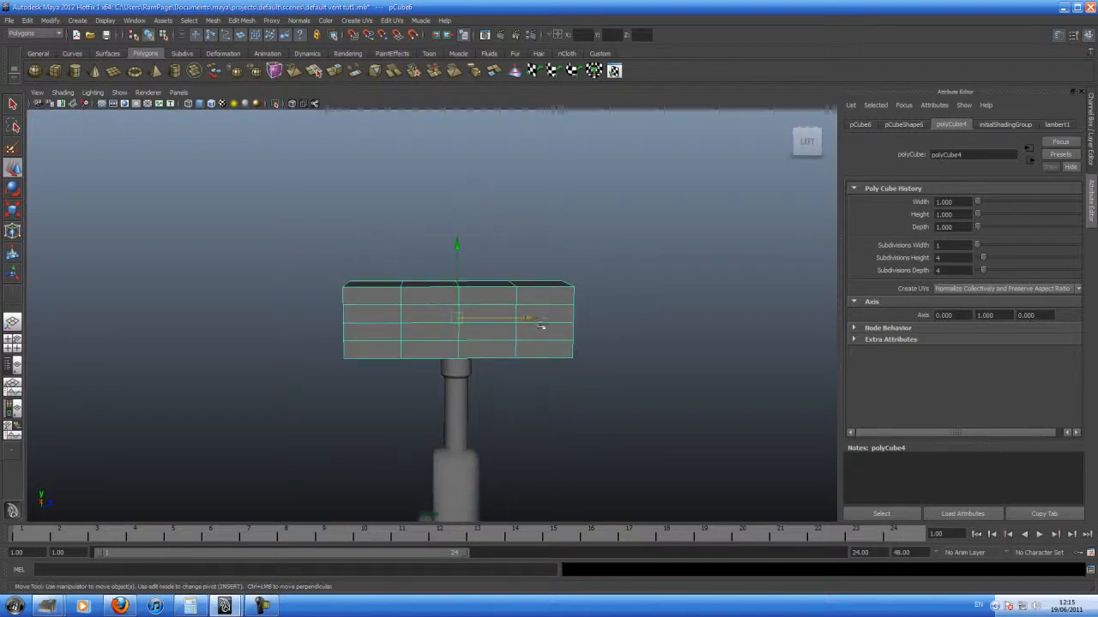
pyautogui.press('F11')
pyautogui.click(417, 318)
pyautogui.keyDown('alt'); pyautogui.moveTo(409, 321); pyautogui.dragTo(556, 312); pyautogui.keyUp('alt')
pyautogui.keyDown('shift'); pyautogui.click(462, 309); pyautogui.keyUp('shift')
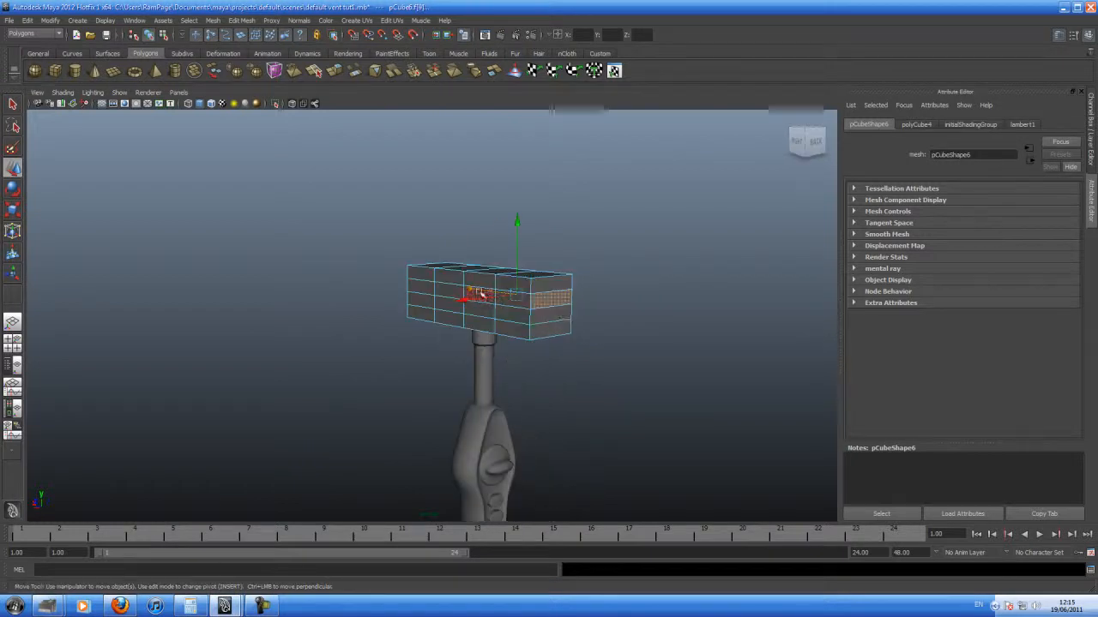
pyautogui.click(13, 209)
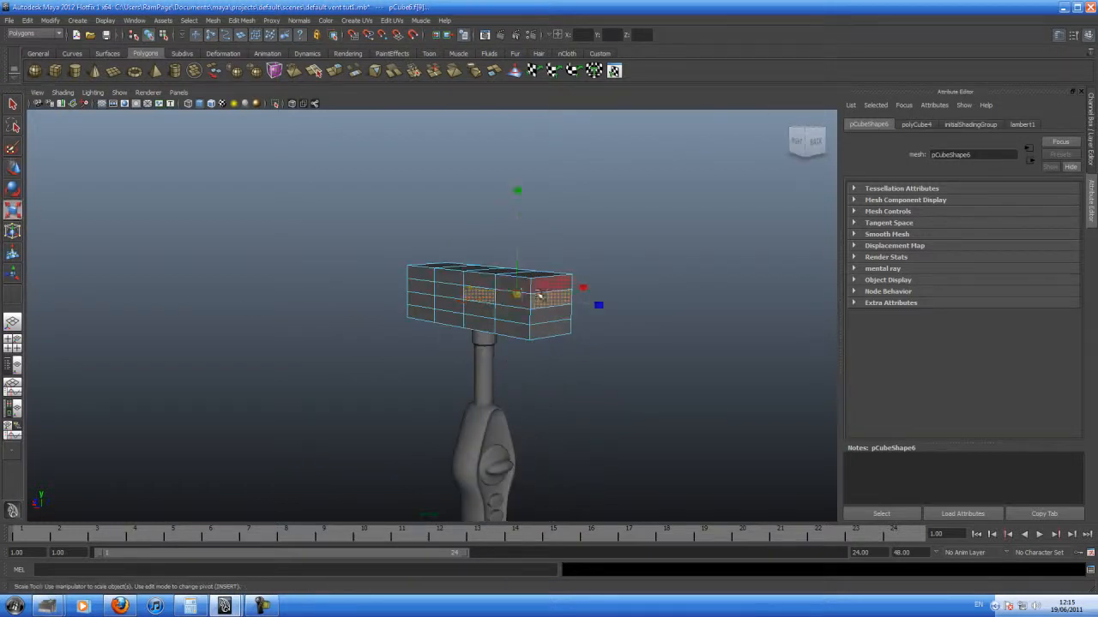
pyautogui.keyDown('alt'); pyautogui.moveTo(543, 294); pyautogui.dragTo(400, 288); pyautogui.keyUp('alt')
pyautogui.click(415, 265)
pyautogui.press('F8')
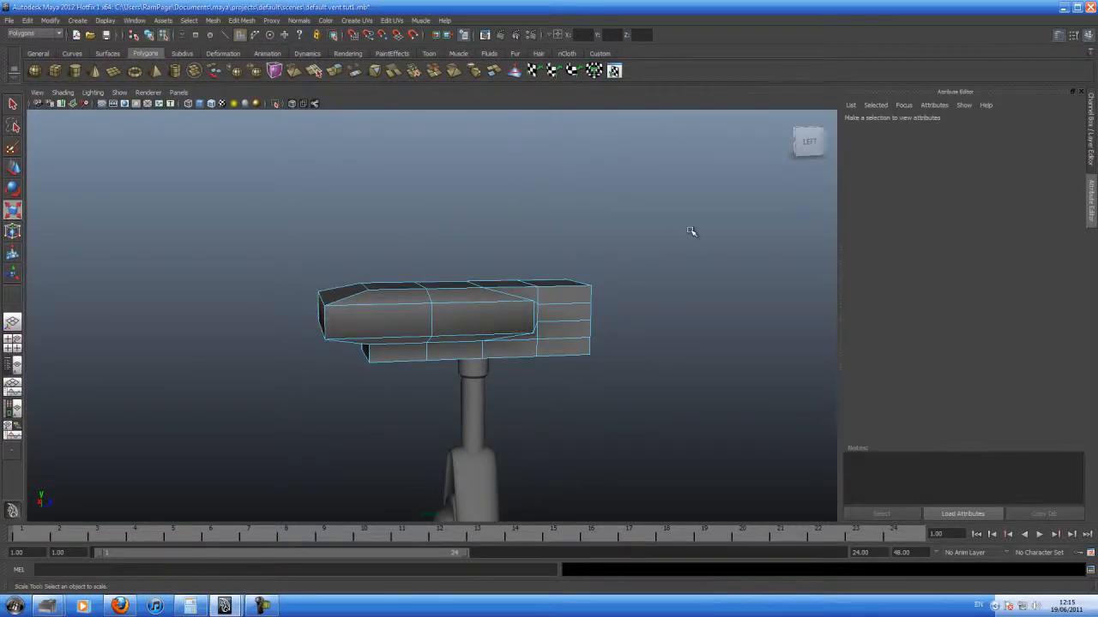
# Step: Try Subdivisions Height 1 on the deformed block, then undo that change and the face scaling
pyautogui.moveTo(978, 259)
pyautogui.mouseDown()
pyautogui.moveTo(1026, 257)
pyautogui.moveTo(970, 269)
pyautogui.mouseUp()
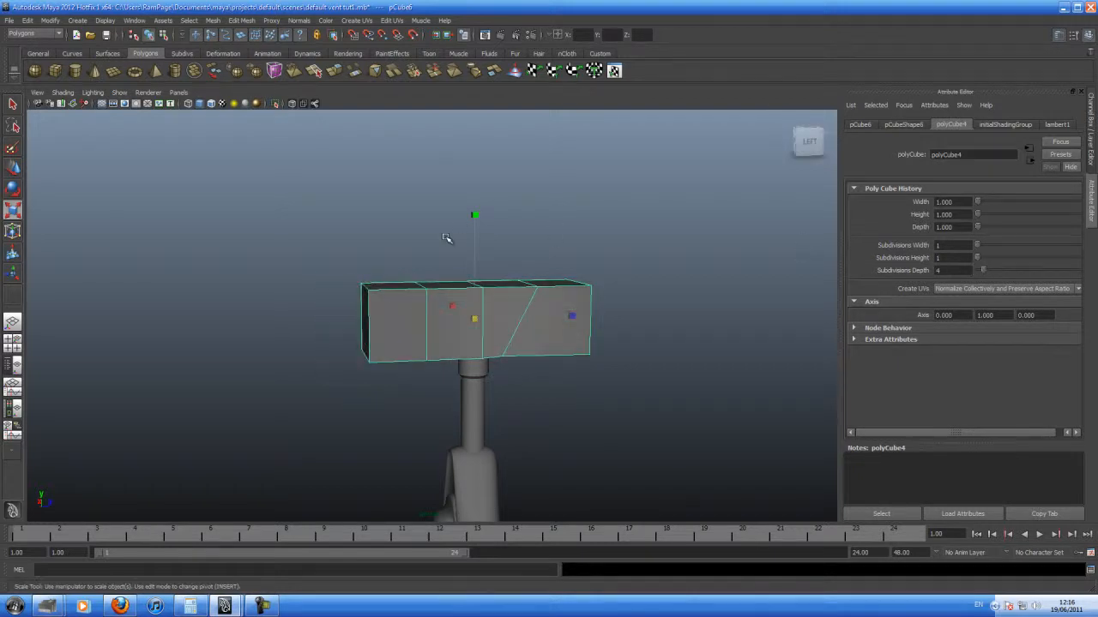
pyautogui.hotkey('ctrl', 'z')
pyautogui.hotkey('ctrl', 'z')
pyautogui.hotkey('ctrl', 'z')
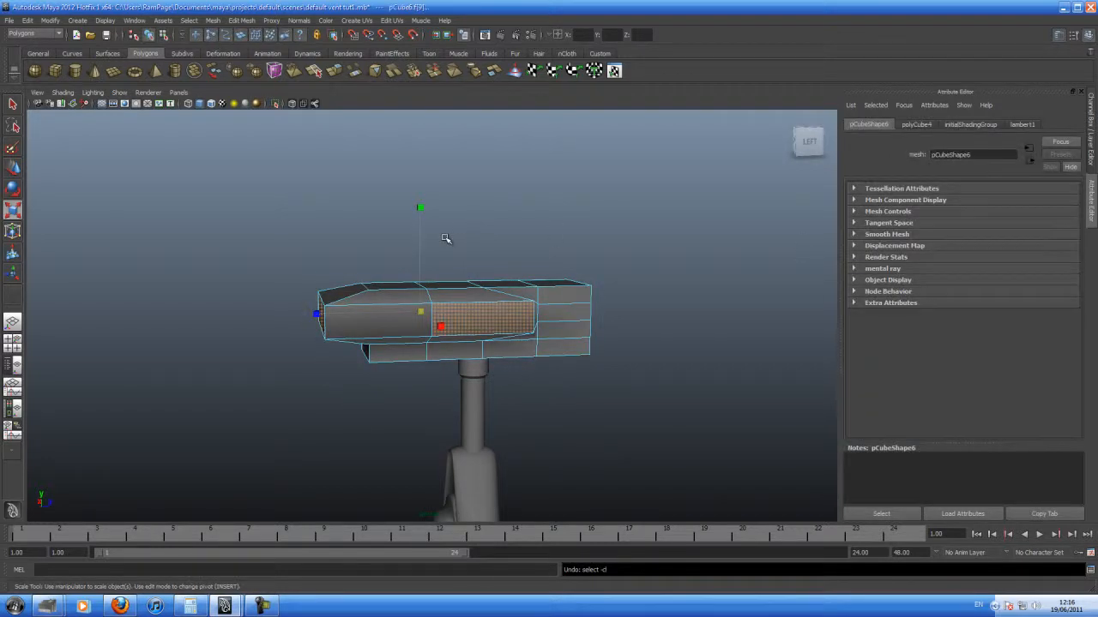
pyautogui.hotkey('ctrl', 'z')
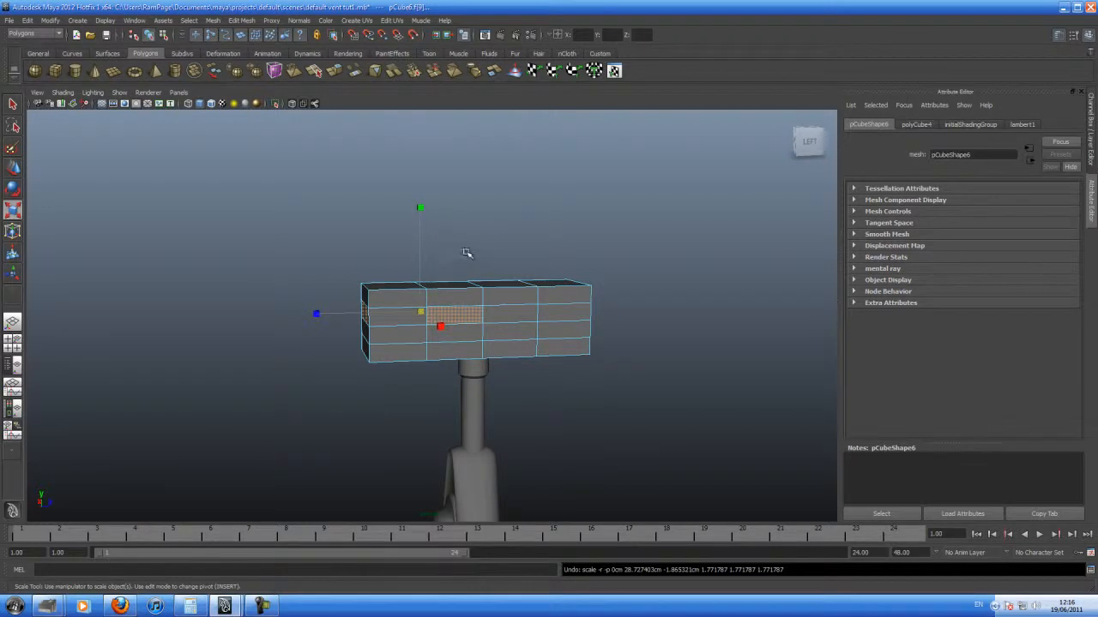
# Step: Set the block's Subdivisions Height and Subdivisions Depth back to 1
pyautogui.keyDown('alt'); pyautogui.moveTo(448, 239); pyautogui.dragTo(487, 281); pyautogui.keyUp('alt')
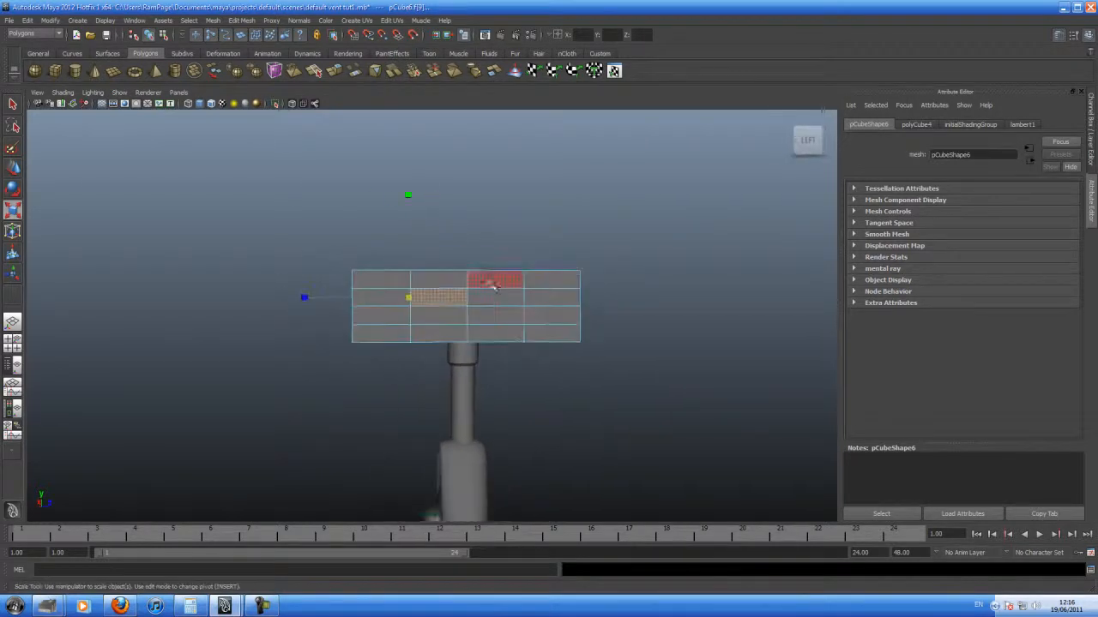
pyautogui.click(485, 211)
pyautogui.keyDown('alt'); pyautogui.moveTo(399, 296); pyautogui.dragTo(458, 286); pyautogui.keyUp('alt')
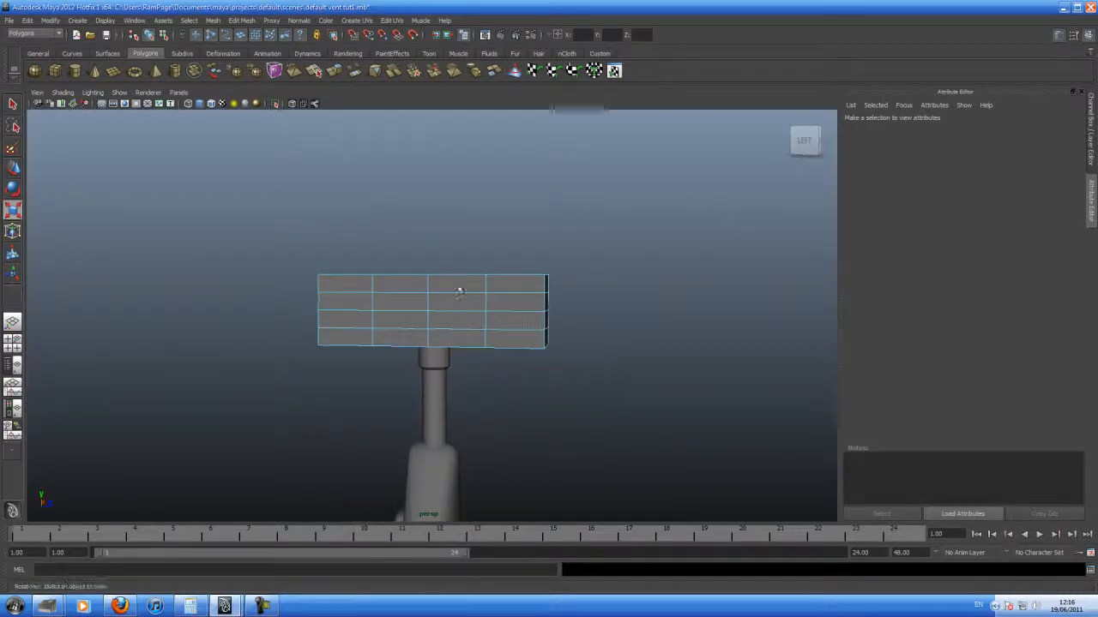
pyautogui.click(527, 301)
pyautogui.moveTo(991, 253); pyautogui.dragTo(963, 277)
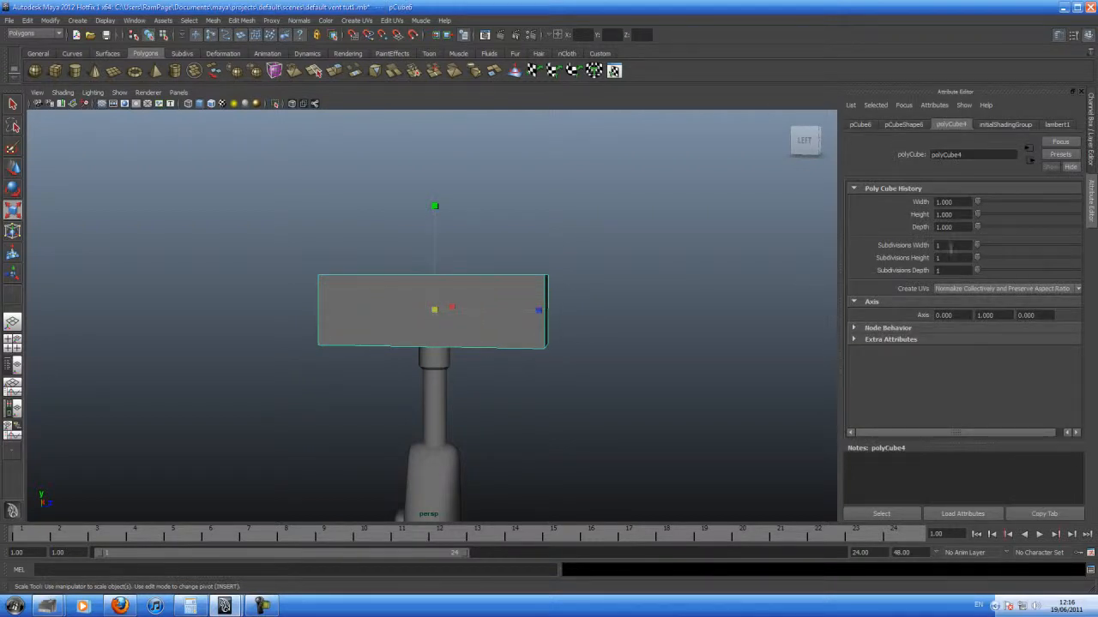
# Step: Insert three edge loops around the block, one about two-thirds of the way toward its +Z end and two close together near the -Z end
pyautogui.moveTo(511, 345)
pyautogui.keyDown('alt'); pyautogui.mouseDown()
pyautogui.moveTo(531, 347)
pyautogui.moveTo(516, 351)
pyautogui.mouseUp(); pyautogui.keyUp('alt')
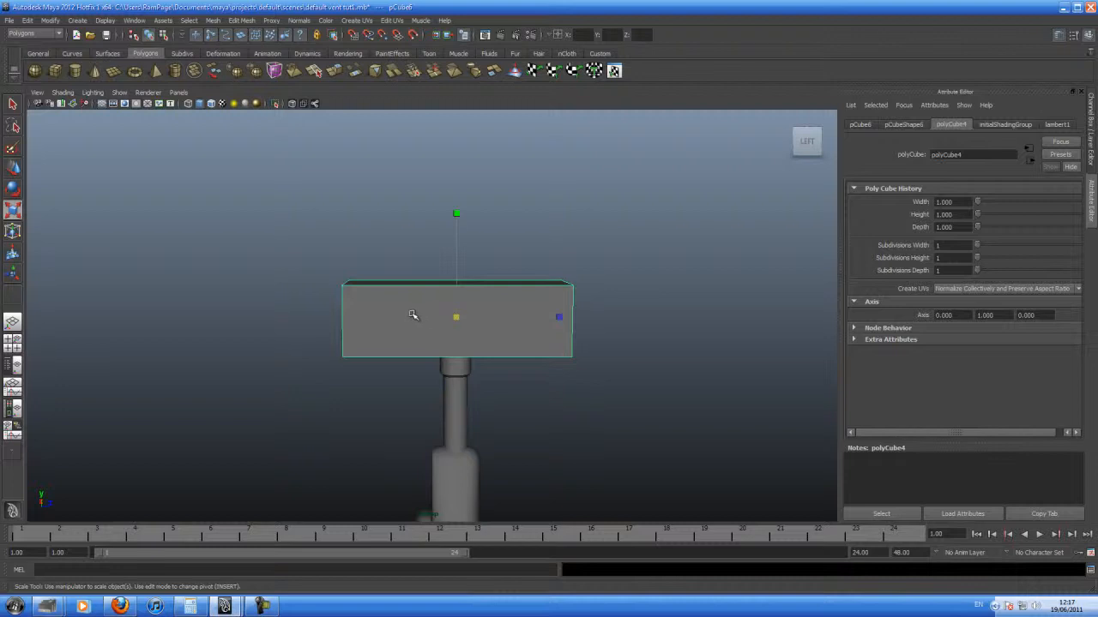
pyautogui.press('g')
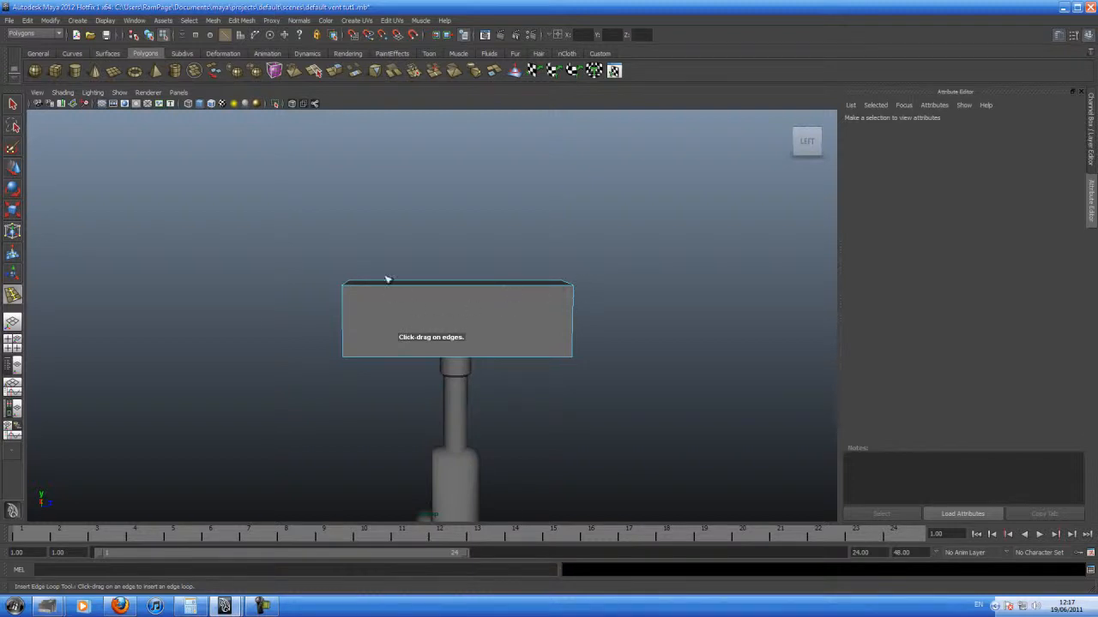
pyautogui.click(503, 290)
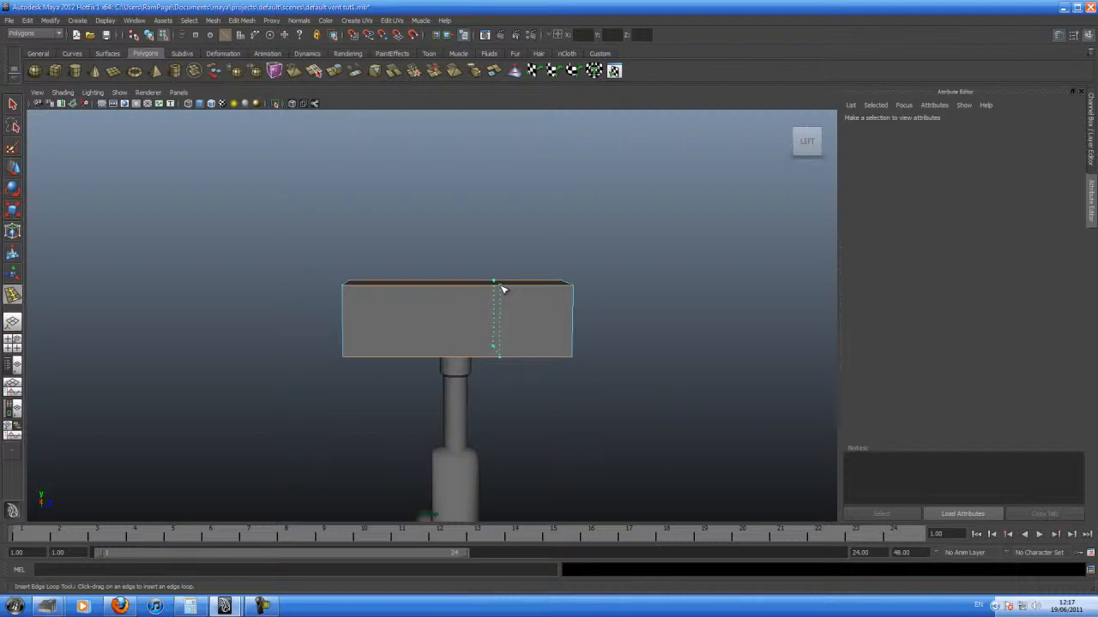
pyautogui.moveTo(502, 290); pyautogui.dragTo(507, 290)
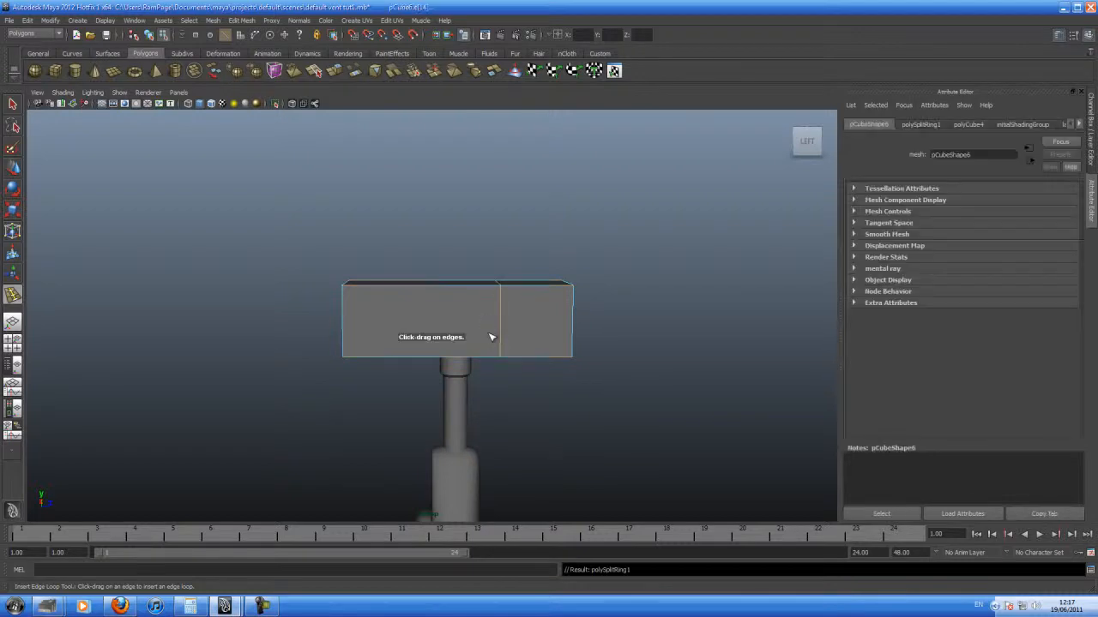
pyautogui.click(360, 287)
pyautogui.click(359, 287)
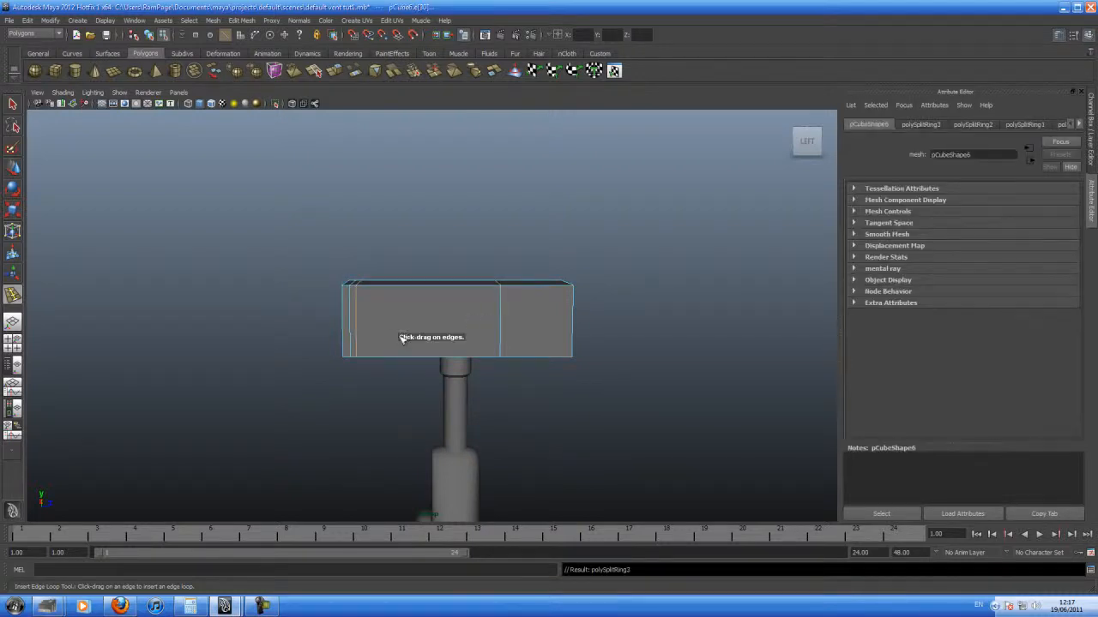
pyautogui.keyDown('alt'); pyautogui.moveTo(359, 342); pyautogui.dragTo(348, 363); pyautogui.keyUp('alt')
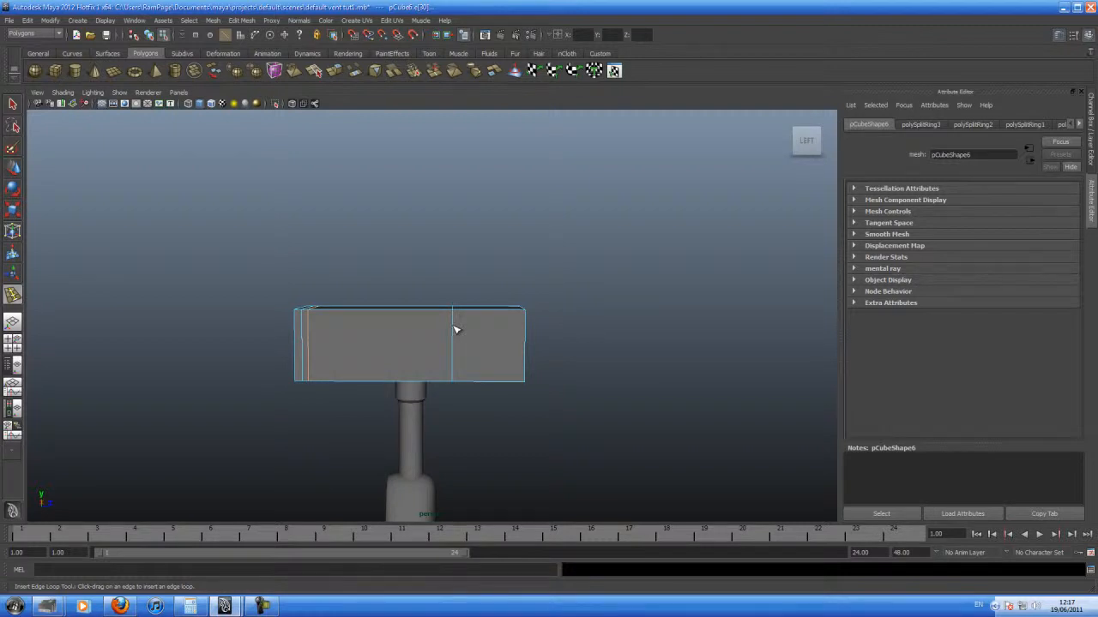
pyautogui.hotkey('ctrl', 'z')
pyautogui.click(13, 104)
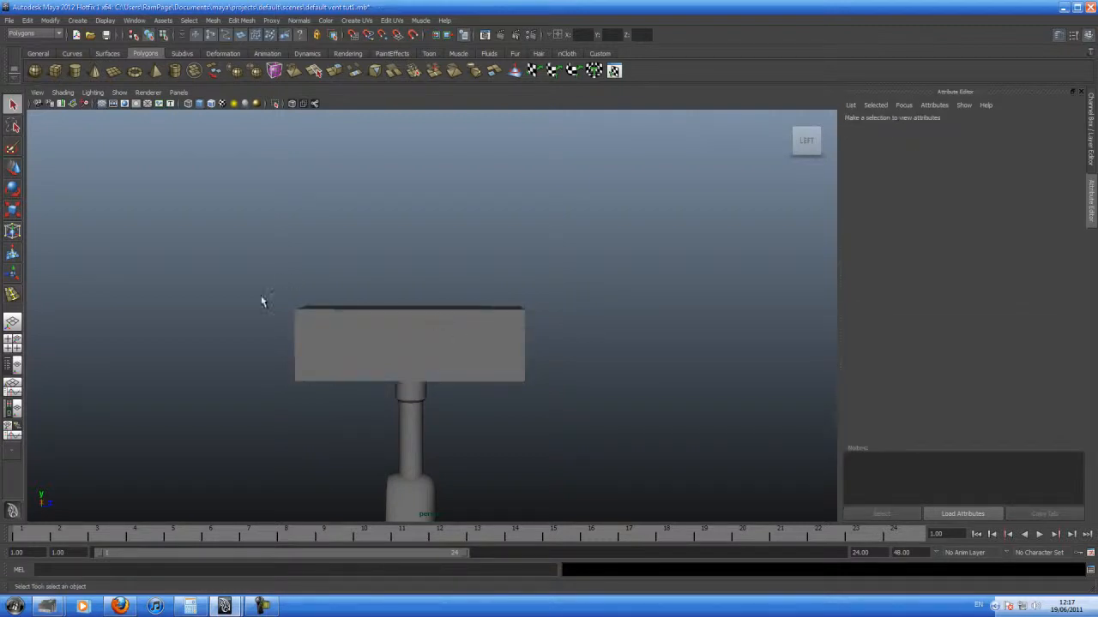
pyautogui.click(380, 370)
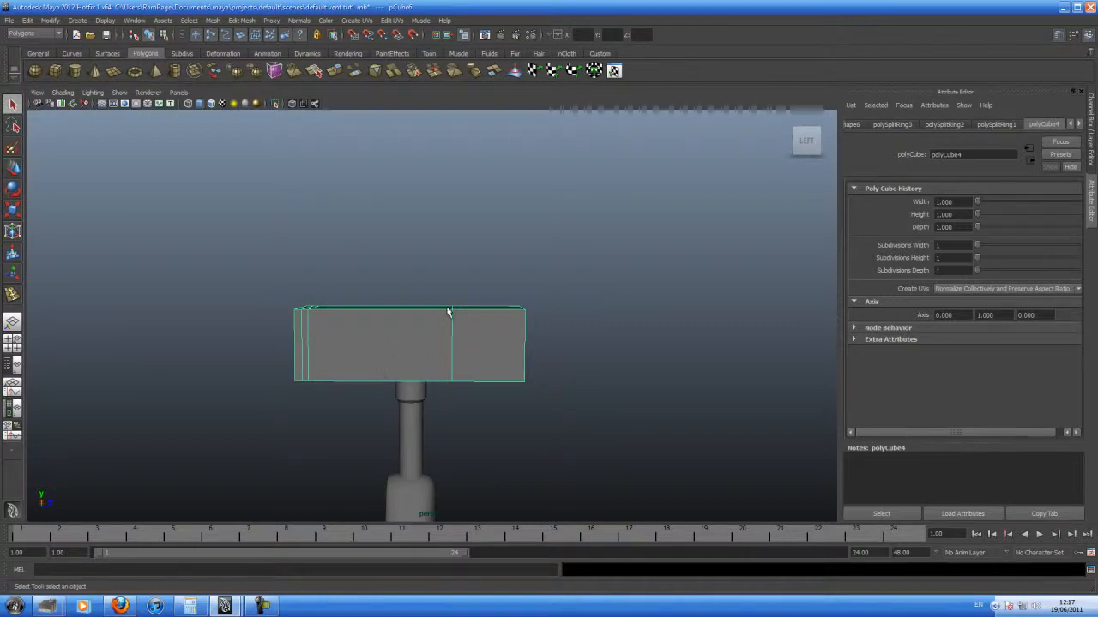
# Step: Show the block in smooth mesh preview and inspect how its two ends are rounded
pyautogui.keyDown('alt'); pyautogui.moveTo(411, 361); pyautogui.dragTo(377, 350, button='middle'); pyautogui.keyUp('alt')
pyautogui.moveTo(377, 350)
pyautogui.keyDown('alt'); pyautogui.mouseDown(button='right')
pyautogui.moveTo(443, 355)
pyautogui.moveTo(391, 346)
pyautogui.mouseUp(button='right'); pyautogui.keyUp('alt')
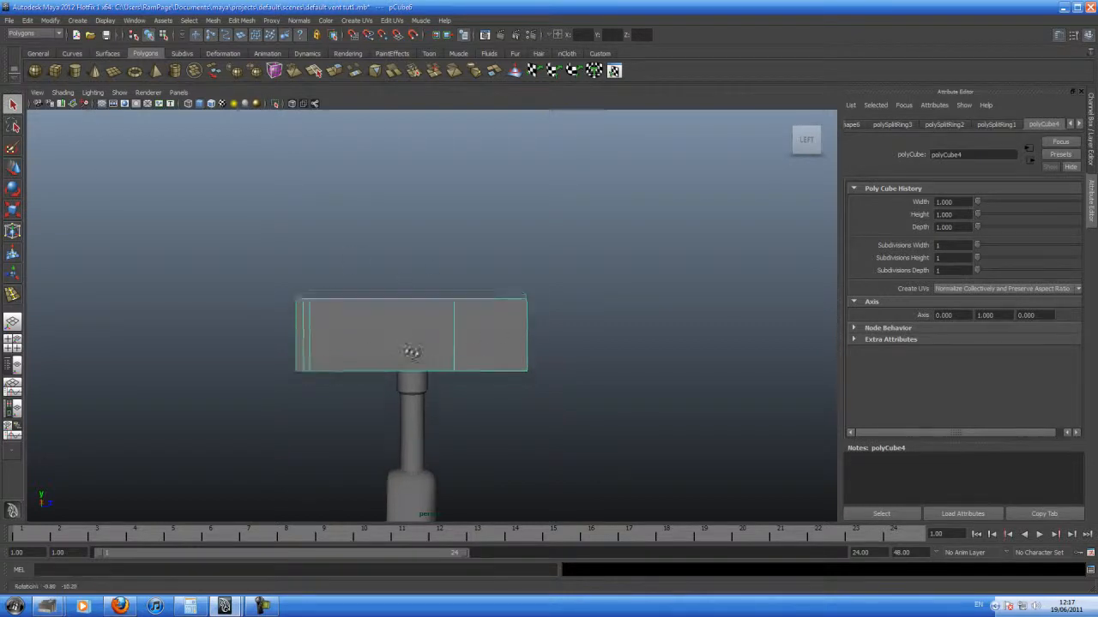
pyautogui.keyDown('alt'); pyautogui.moveTo(391, 345); pyautogui.dragTo(391, 372, button='middle'); pyautogui.keyUp('alt')
pyautogui.keyDown('alt'); pyautogui.moveTo(392, 372); pyautogui.dragTo(380, 375, button='right'); pyautogui.keyUp('alt')
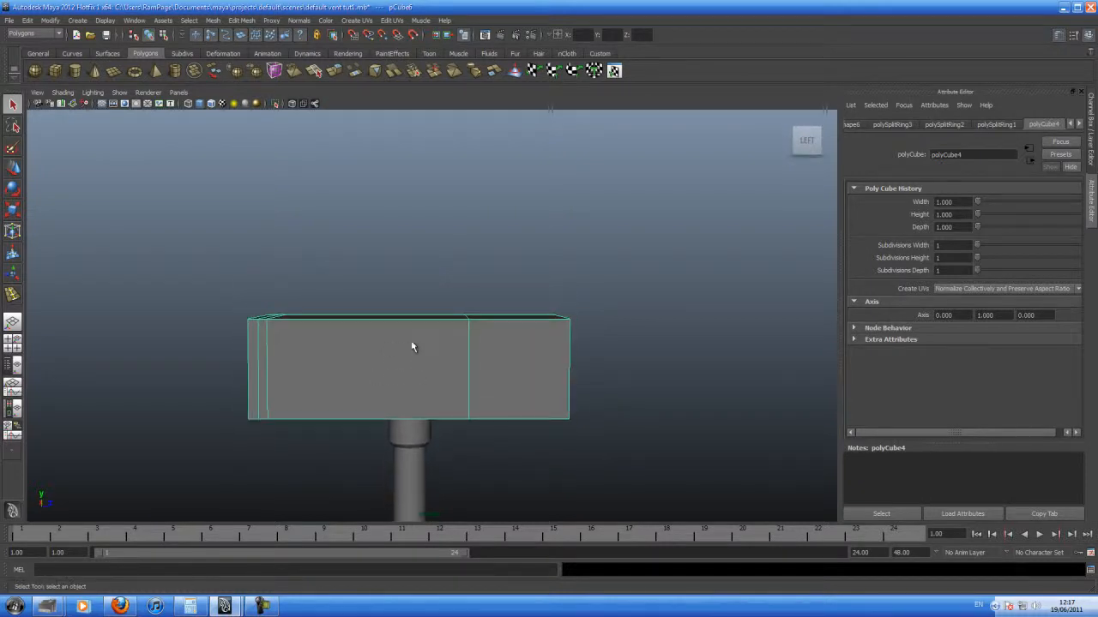
pyautogui.keyDown('alt'); pyautogui.moveTo(412, 347); pyautogui.dragTo(400, 346); pyautogui.keyUp('alt')
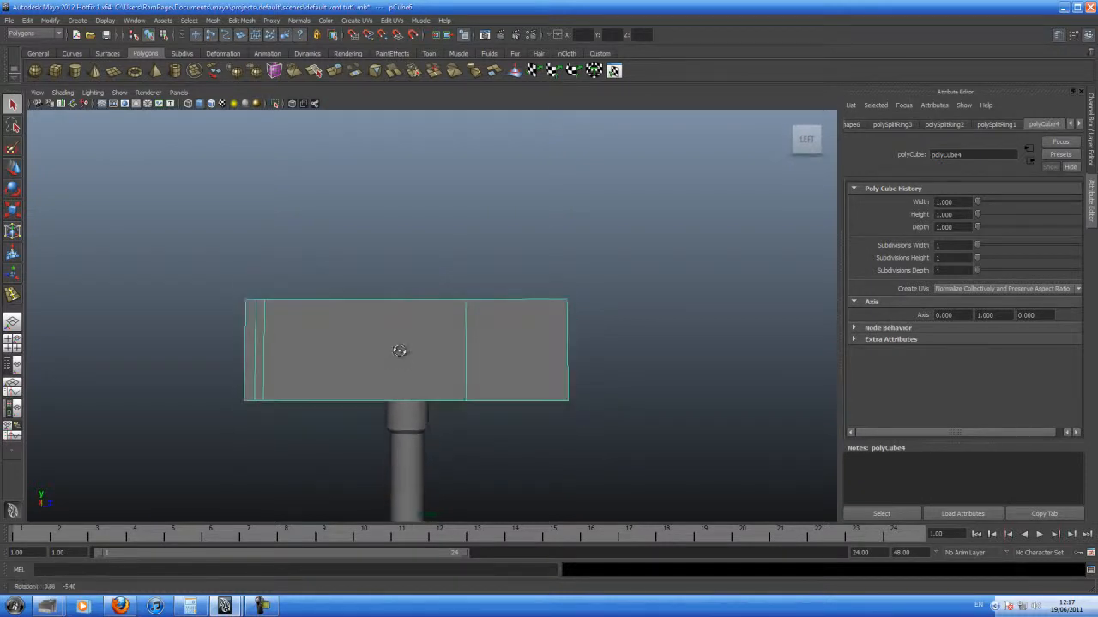
pyautogui.keyDown('alt'); pyautogui.moveTo(318, 350); pyautogui.dragTo(330, 350); pyautogui.keyUp('alt')
pyautogui.keyDown('alt'); pyautogui.moveTo(422, 362); pyautogui.dragTo(429, 373, button='middle'); pyautogui.keyUp('alt')
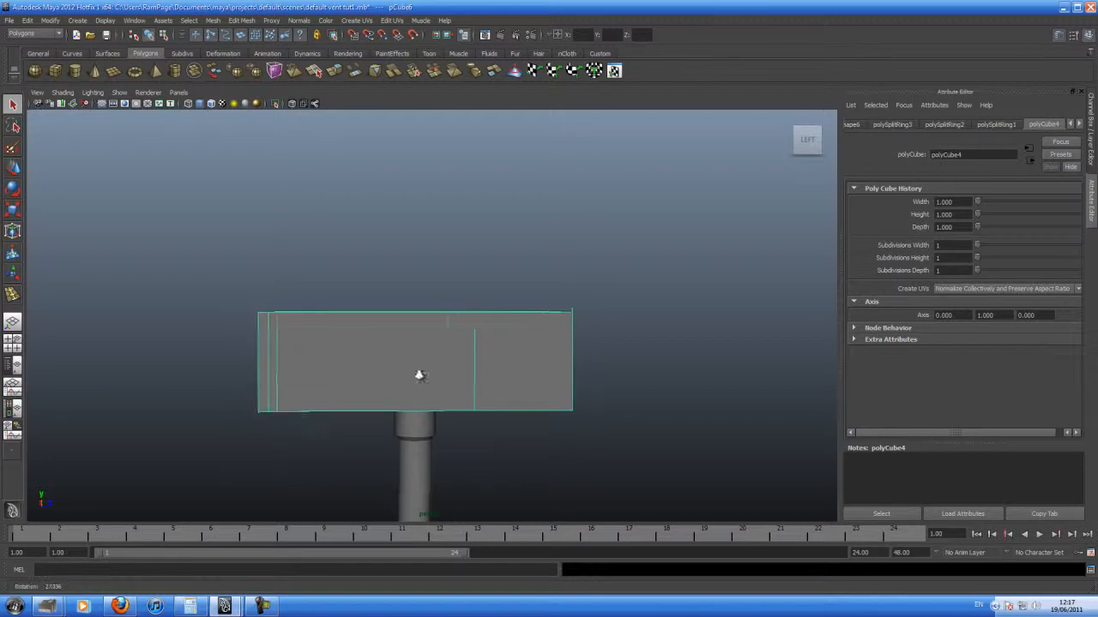
pyautogui.keyDown('alt'); pyautogui.moveTo(429, 373); pyautogui.dragTo(355, 378, button='right'); pyautogui.keyUp('alt')
pyautogui.keyDown('alt'); pyautogui.moveTo(355, 377); pyautogui.dragTo(335, 381, button='middle'); pyautogui.keyUp('alt')
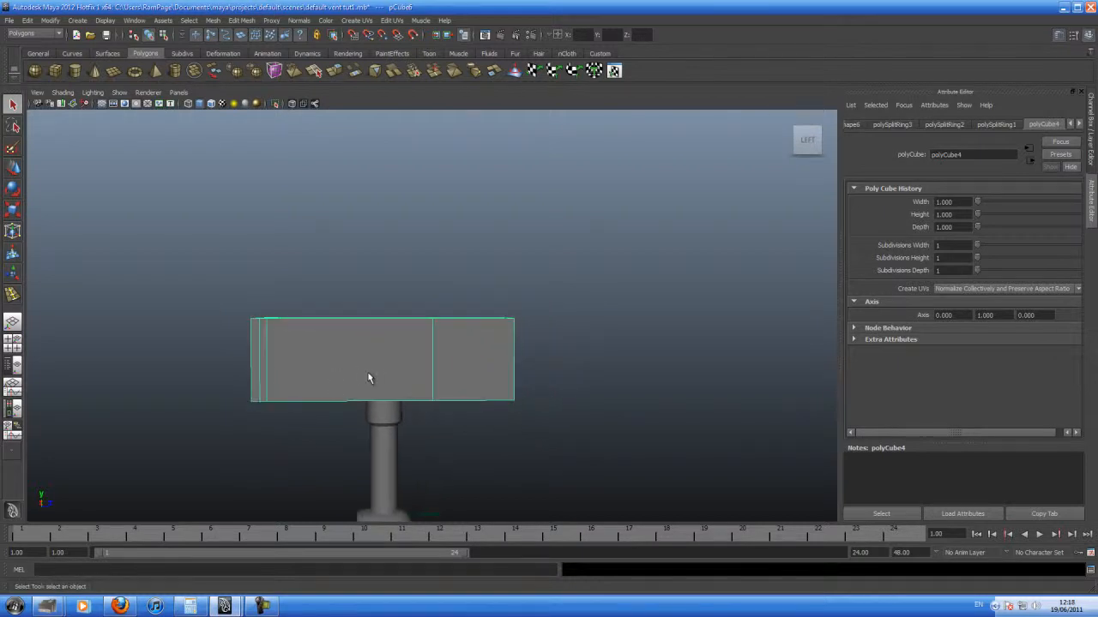
pyautogui.press('3')
pyautogui.moveTo(346, 375)
pyautogui.keyDown('alt'); pyautogui.mouseDown()
pyautogui.moveTo(189, 372)
pyautogui.moveTo(214, 412)
pyautogui.moveTo(364, 372)
pyautogui.moveTo(343, 377)
pyautogui.moveTo(352, 390)
pyautogui.mouseUp(); pyautogui.keyUp('alt')
pyautogui.keyDown('alt'); pyautogui.moveTo(352, 389); pyautogui.dragTo(318, 409, button='middle'); pyautogui.keyUp('alt')
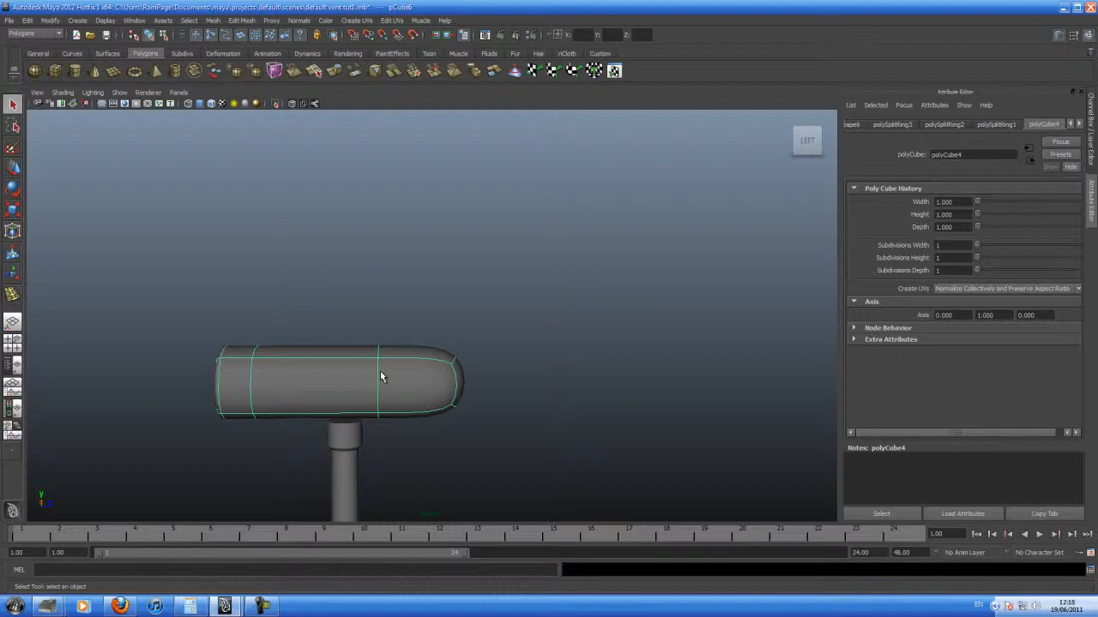
pyautogui.keyDown('alt'); pyautogui.moveTo(383, 367); pyautogui.dragTo(390, 343); pyautogui.keyUp('alt')
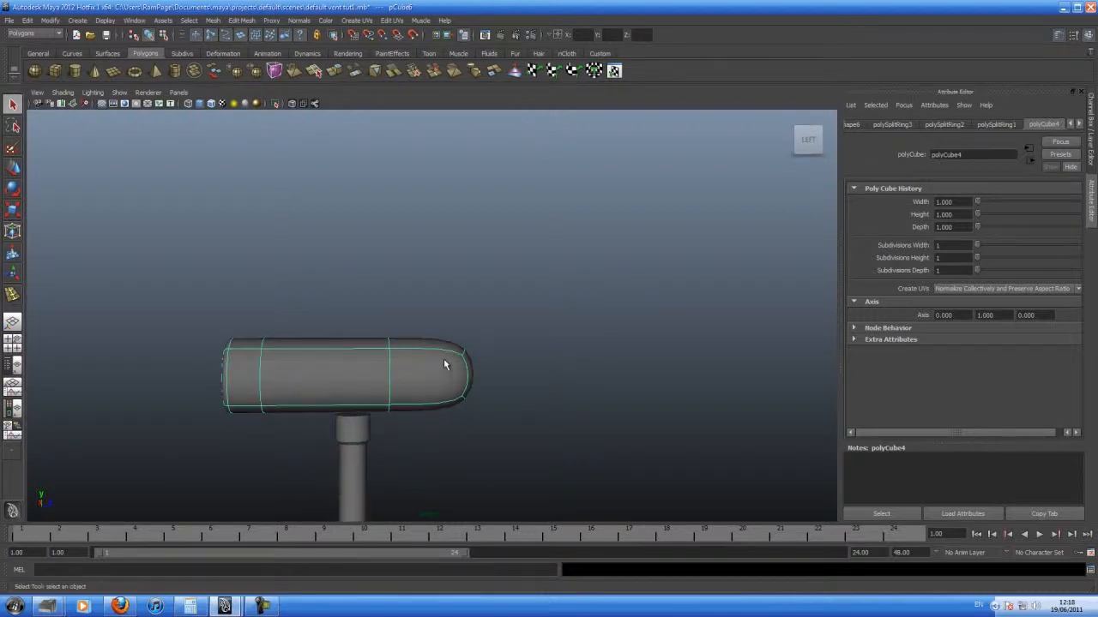
pyautogui.keyDown('alt'); pyautogui.moveTo(446, 366); pyautogui.dragTo(451, 362); pyautogui.keyUp('alt')
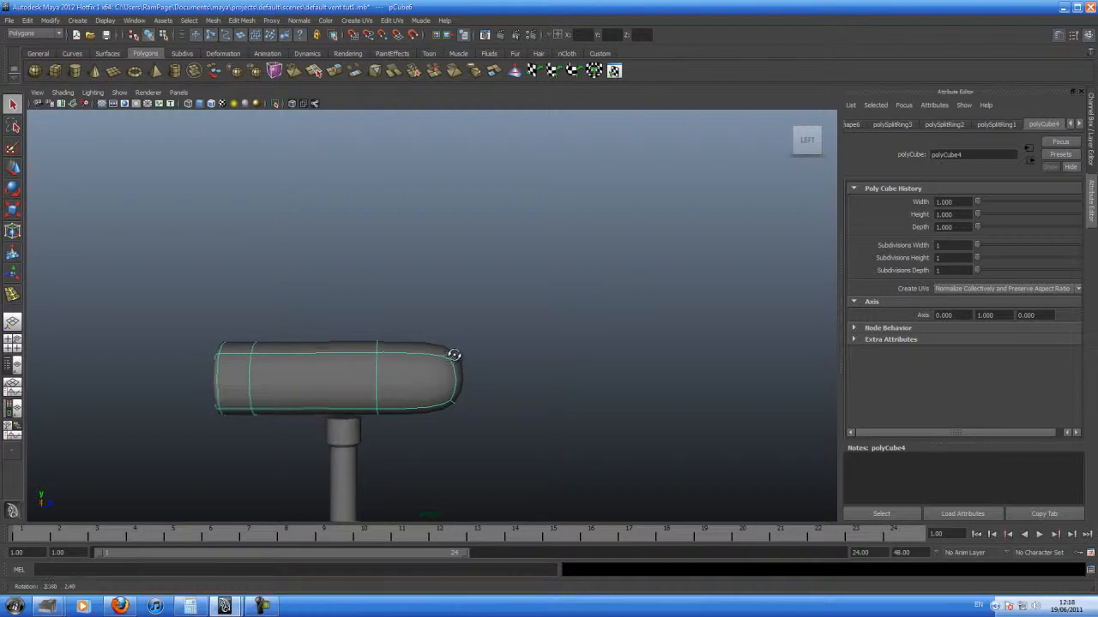
pyautogui.keyDown('alt'); pyautogui.moveTo(457, 360); pyautogui.dragTo(405, 367); pyautogui.keyUp('alt')
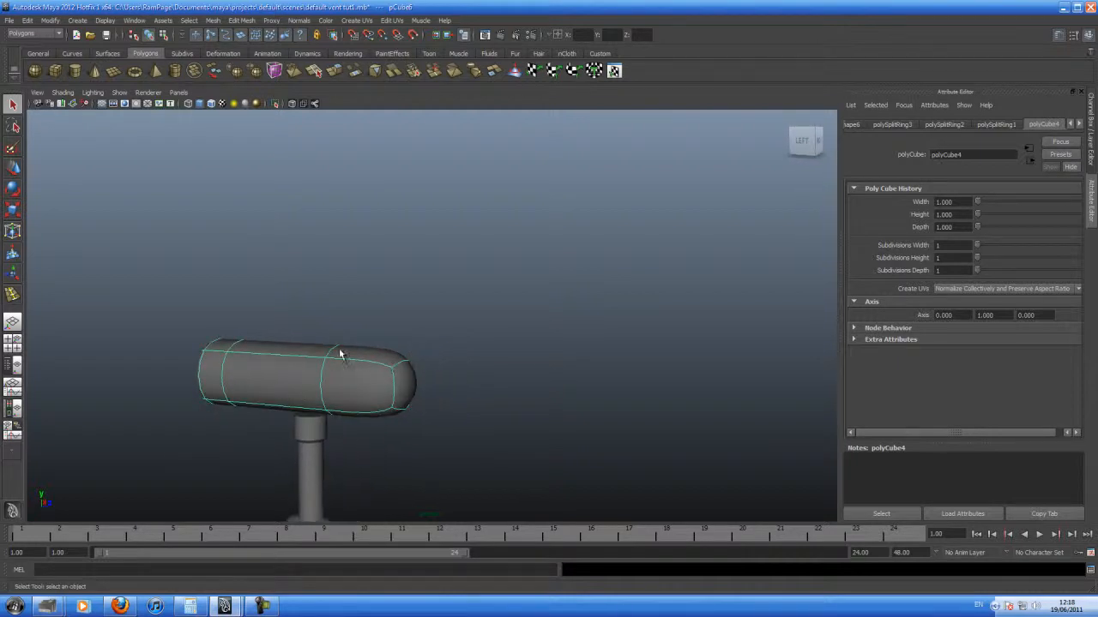
pyautogui.keyDown('alt'); pyautogui.moveTo(335, 353); pyautogui.dragTo(383, 350); pyautogui.keyUp('alt')
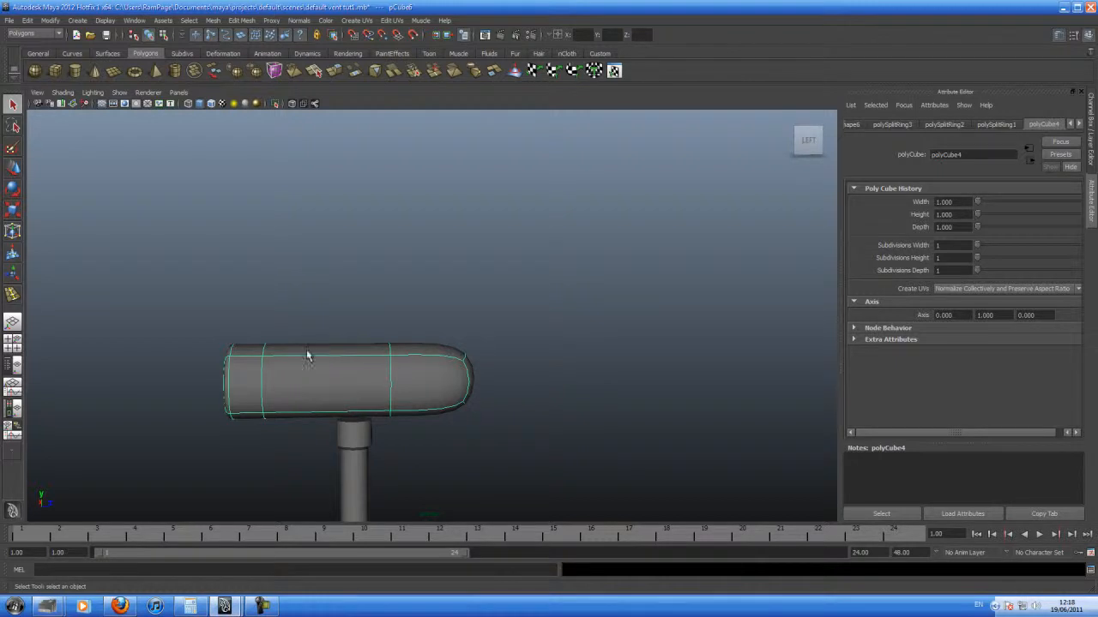
# Step: Scale the smoothed motor housing up uniformly on top of the pole and shorten it along the Z axis into a stubbier shape
pyautogui.keyDown('alt'); pyautogui.moveTo(291, 352); pyautogui.dragTo(362, 362); pyautogui.keyUp('alt')
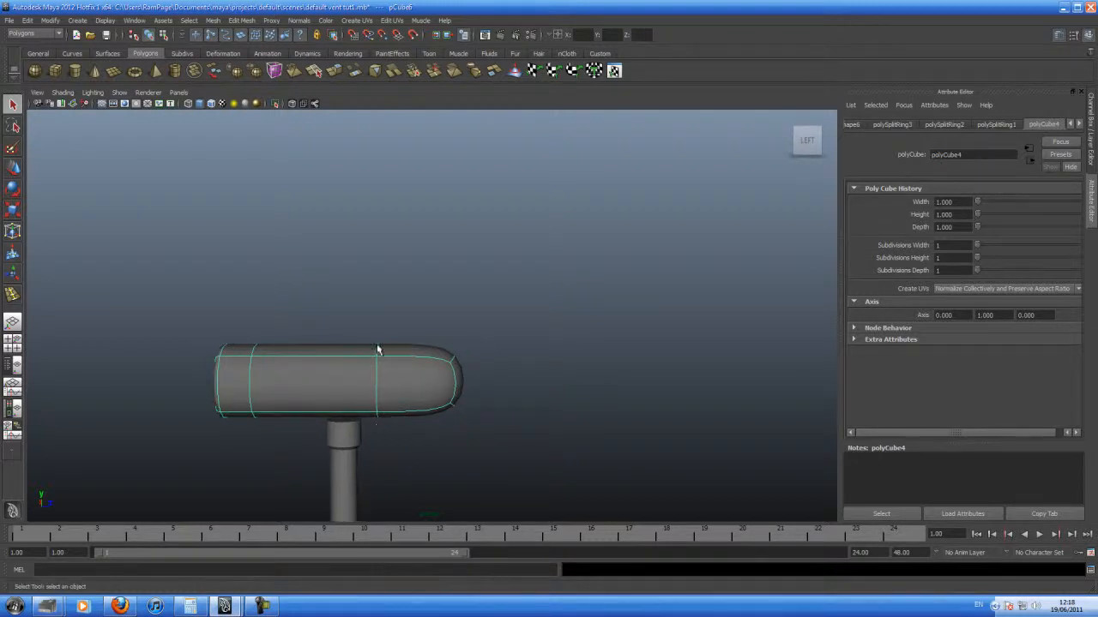
pyautogui.keyDown('alt'); pyautogui.moveTo(324, 369); pyautogui.dragTo(492, 388); pyautogui.keyUp('alt')
pyautogui.keyDown('alt'); pyautogui.moveTo(277, 385); pyautogui.dragTo(294, 357); pyautogui.keyUp('alt')
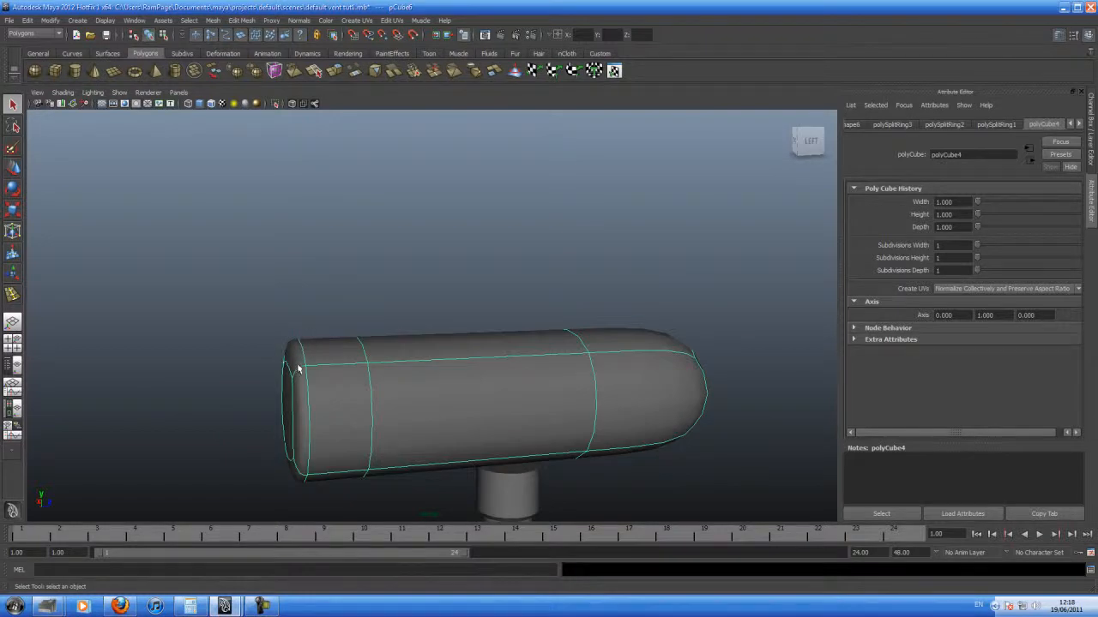
pyautogui.keyDown('alt'); pyautogui.moveTo(294, 357); pyautogui.dragTo(284, 351); pyautogui.keyUp('alt')
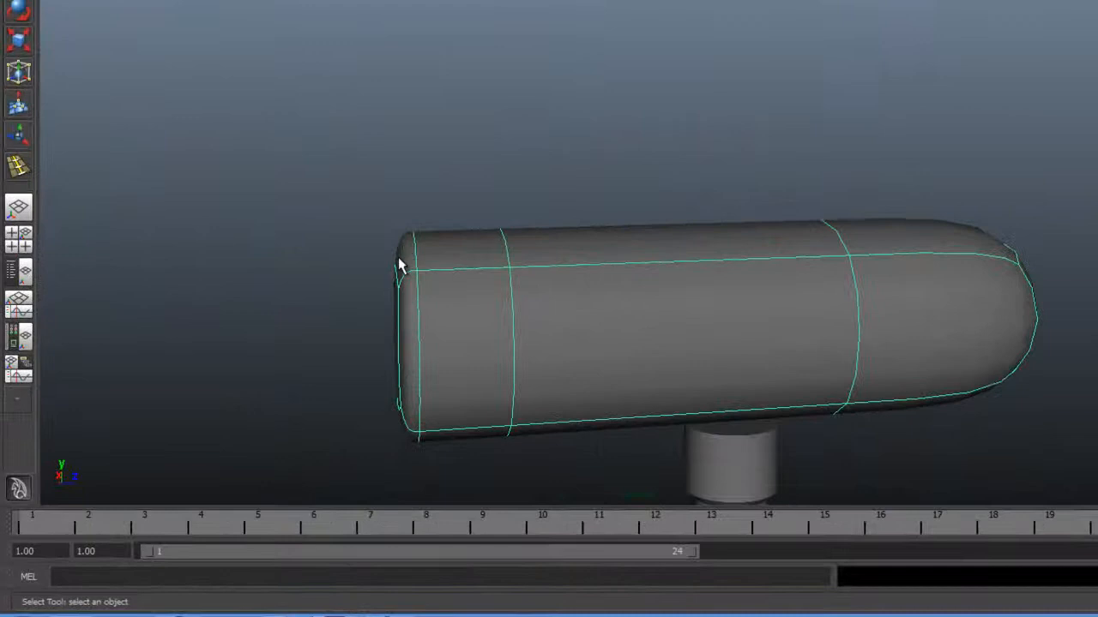
pyautogui.keyDown('alt'); pyautogui.moveTo(277, 383); pyautogui.dragTo(279, 356); pyautogui.keyUp('alt')
pyautogui.keyDown('alt'); pyautogui.moveTo(419, 257); pyautogui.dragTo(497, 274); pyautogui.keyUp('alt')
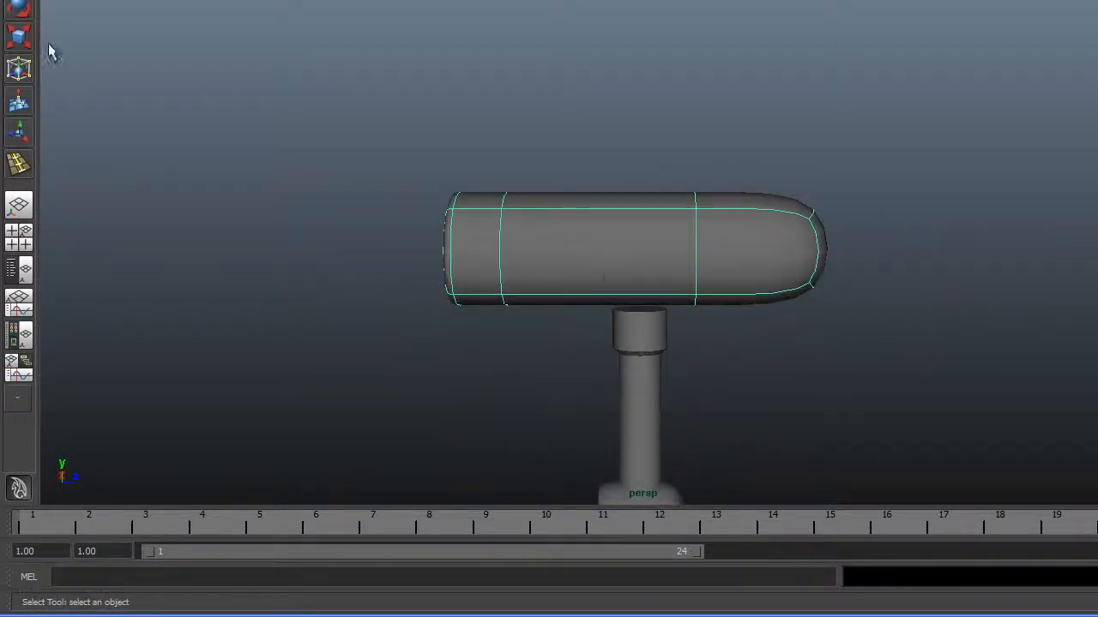
pyautogui.click(19, 36)
pyautogui.moveTo(640, 249); pyautogui.dragTo(750, 245)
pyautogui.keyDown('alt'); pyautogui.moveTo(661, 265); pyautogui.dragTo(674, 259, button='middle'); pyautogui.keyUp('alt')
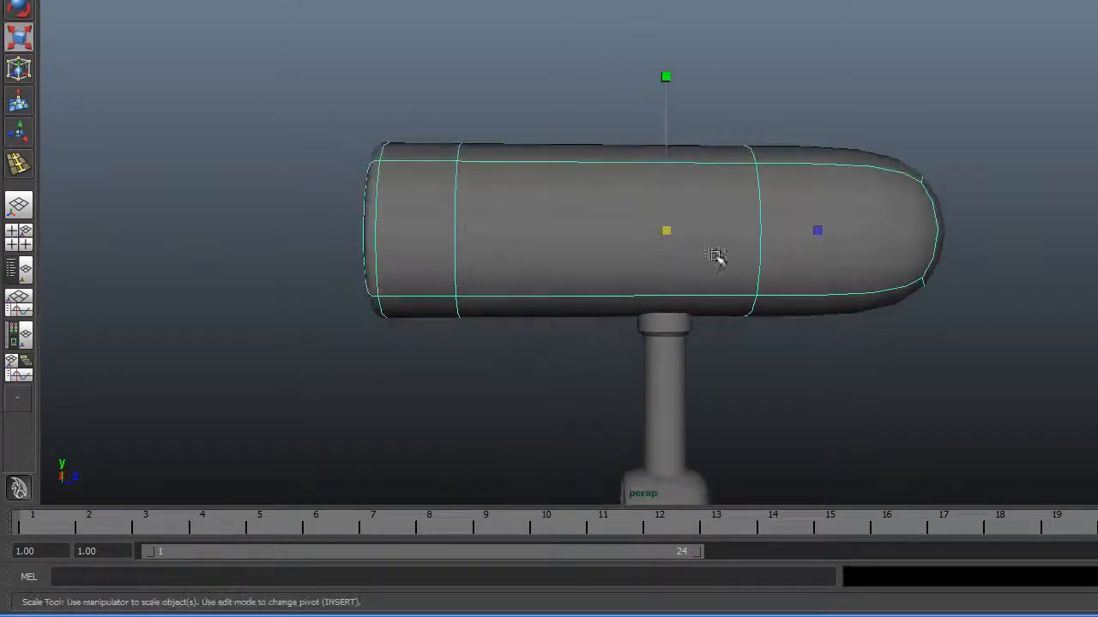
pyautogui.moveTo(820, 232); pyautogui.dragTo(726, 294)
pyautogui.moveTo(515, 221); pyautogui.dragTo(609, 248)
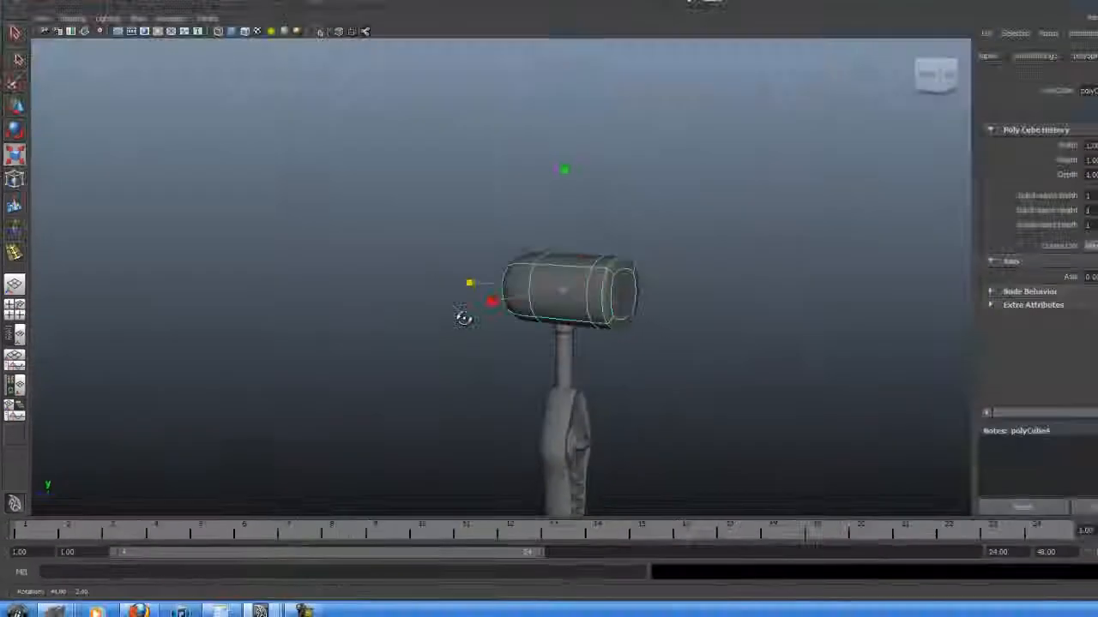
# Step: Examine the resized motor housing's proportions against the whole fan stand from several angles, with smooth mesh preview on and nothing selected
pyautogui.keyDown('alt'); pyautogui.moveTo(493, 305); pyautogui.dragTo(379, 319); pyautogui.keyUp('alt')
pyautogui.keyDown('alt'); pyautogui.moveTo(686, 369); pyautogui.dragTo(567, 368); pyautogui.keyUp('alt')
pyautogui.keyDown('alt'); pyautogui.moveTo(582, 378); pyautogui.dragTo(591, 320, button='middle'); pyautogui.keyUp('alt')
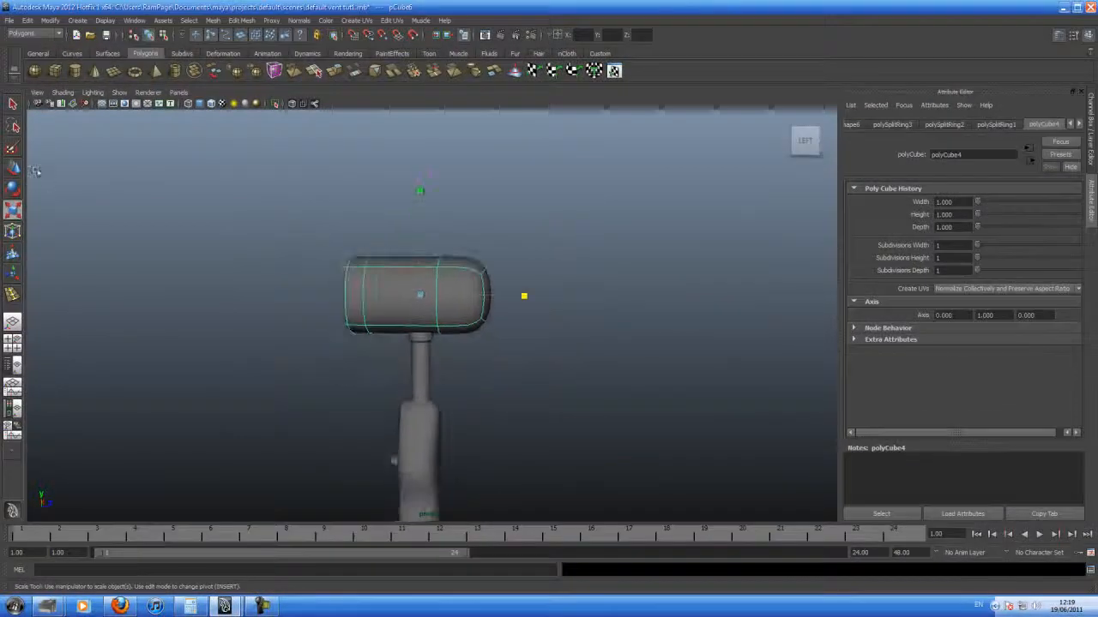
pyautogui.press('w')
pyautogui.keyDown('alt'); pyautogui.moveTo(507, 300); pyautogui.dragTo(363, 351); pyautogui.keyUp('alt')
pyautogui.keyDown('alt'); pyautogui.moveTo(446, 389); pyautogui.dragTo(343, 369); pyautogui.keyUp('alt')
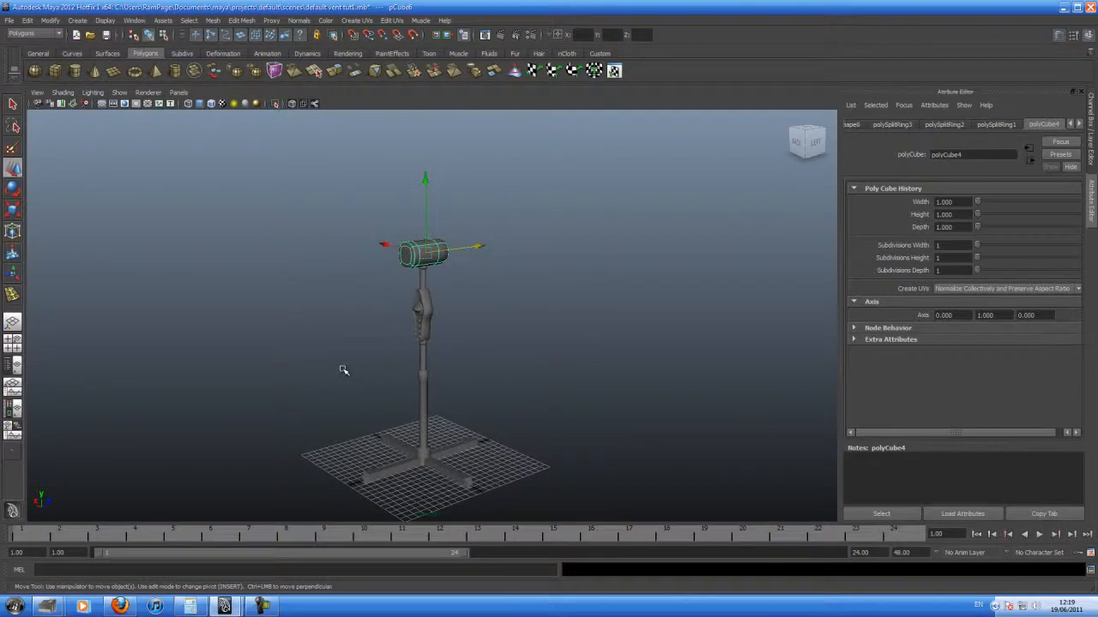
pyautogui.press('1')
pyautogui.press('2')
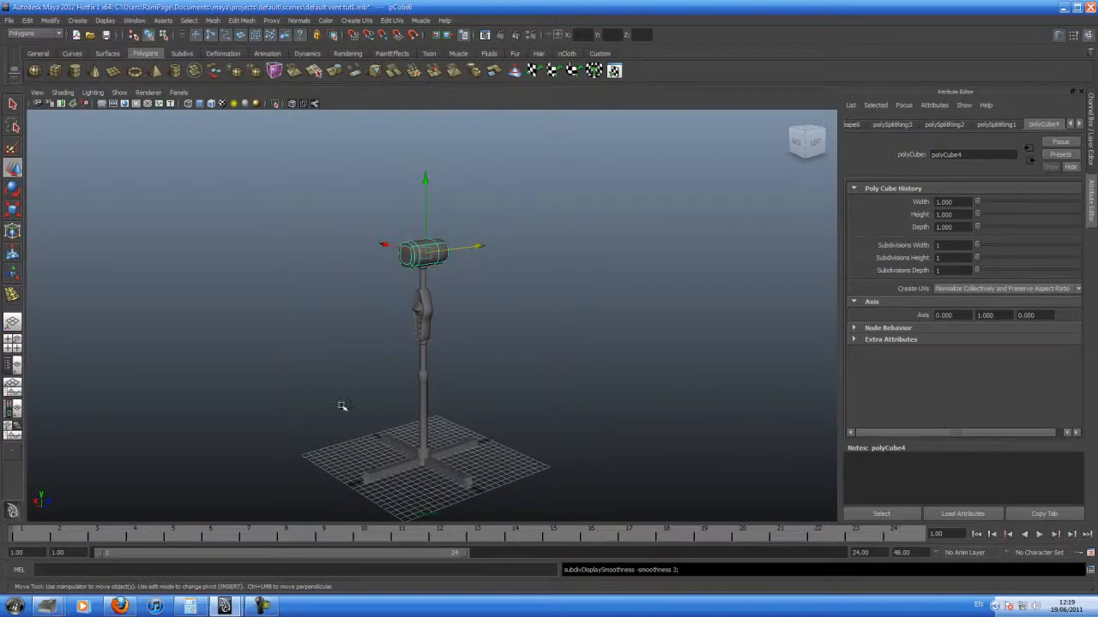
pyautogui.click(348, 444)
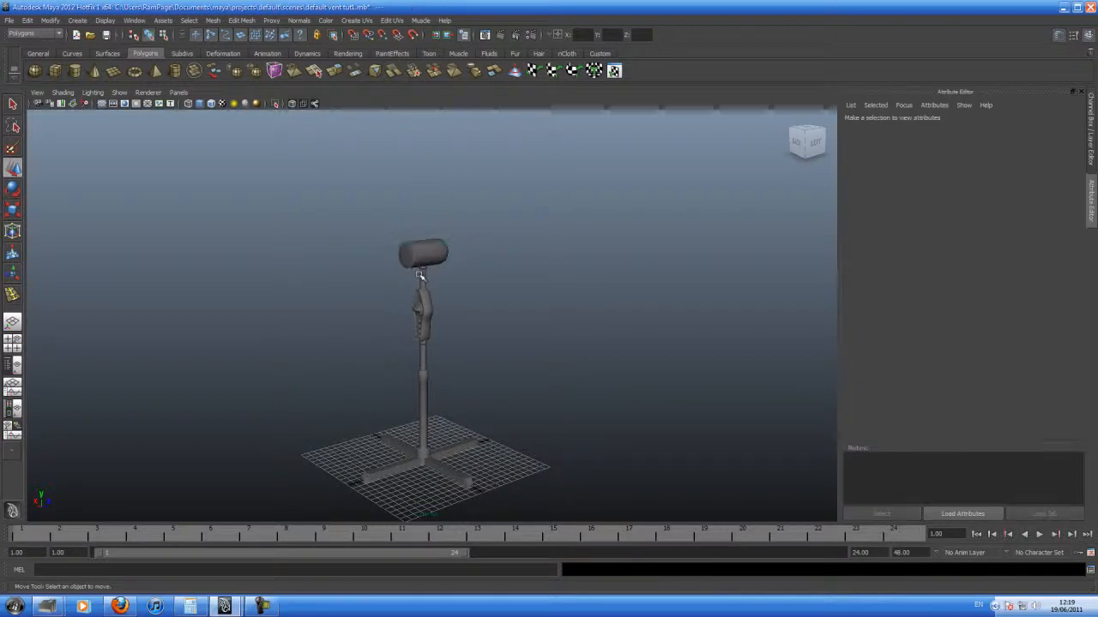
pyautogui.click(424, 251)
pyautogui.click(348, 434)
pyautogui.keyDown('alt'); pyautogui.moveTo(348, 433); pyautogui.dragTo(381, 374); pyautogui.keyUp('alt')
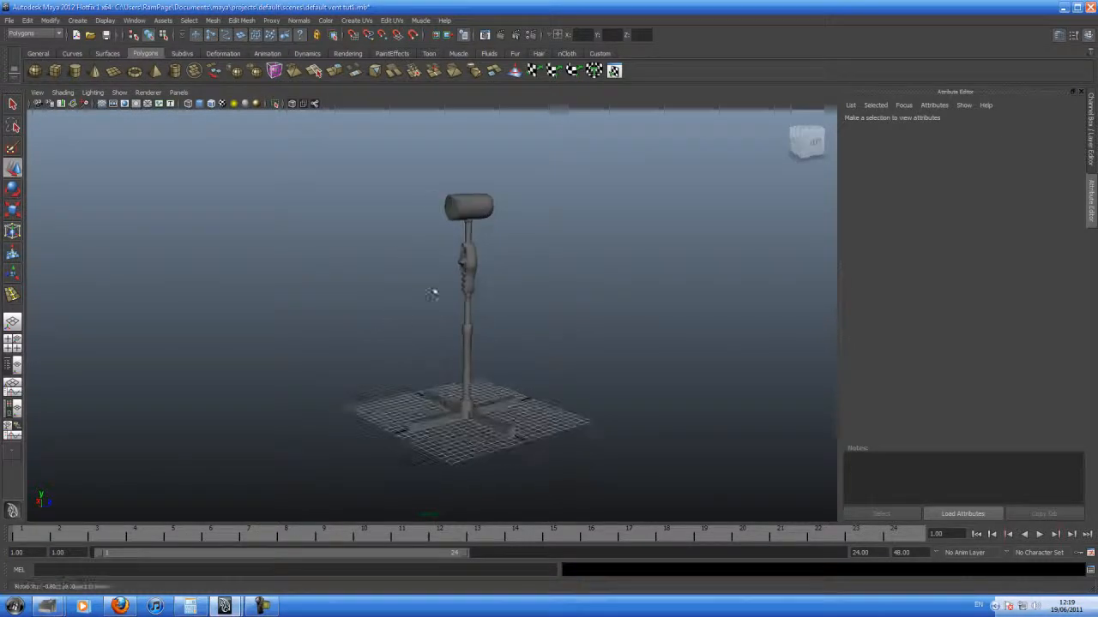